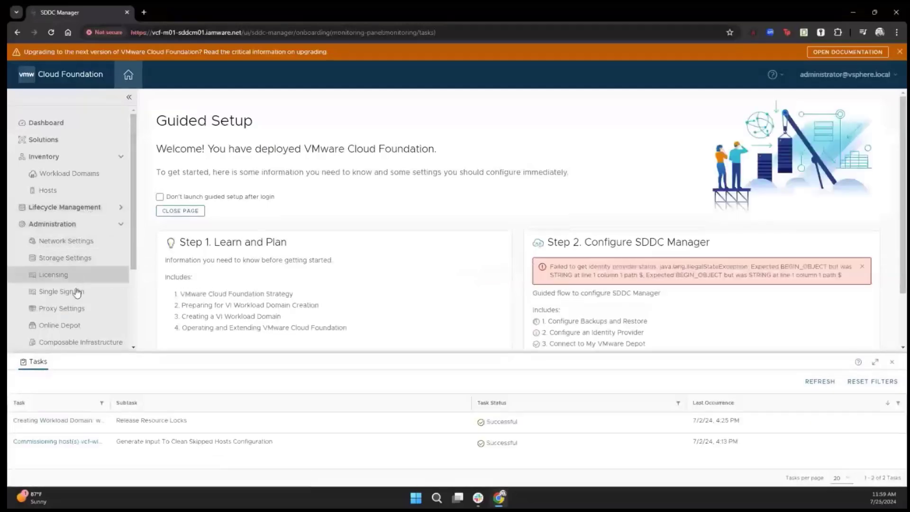
Open Online Depot, check the Active Customer Connect depot connection, and expand Lifecycle Management.
{"action": "left_click", "coordinate": [80, 326]}
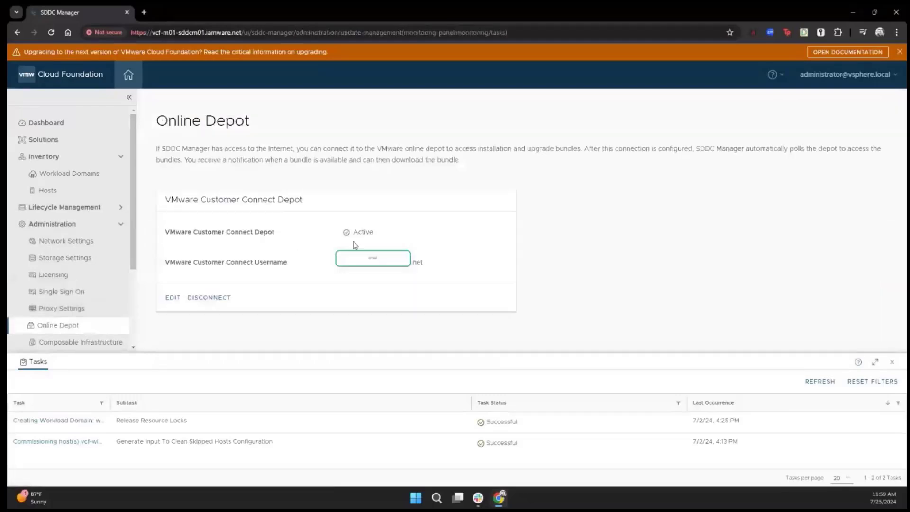
{"action": "left_click_drag", "start_coordinate": [384, 232], "coordinate": [337, 235]}
{"action": "left_click_drag", "start_coordinate": [157, 149], "coordinate": [440, 149]}
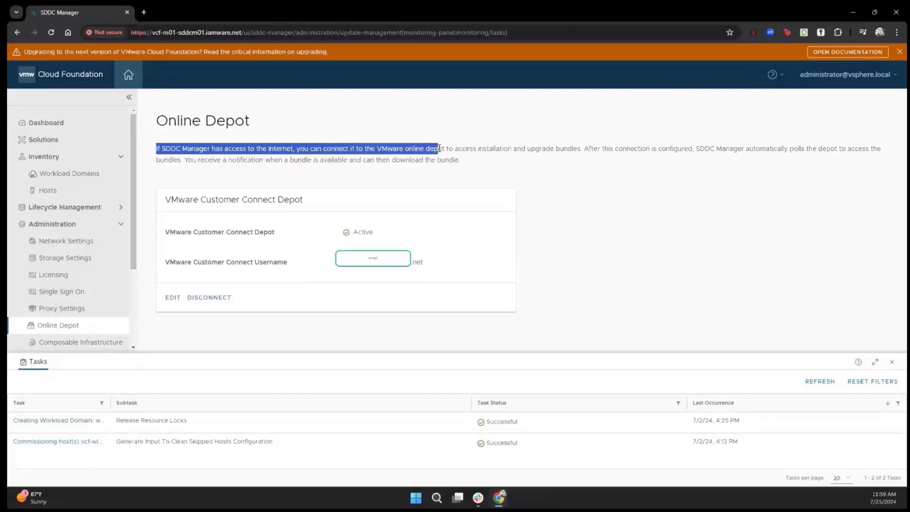
{"action": "left_click_drag", "start_coordinate": [440, 148], "coordinate": [463, 169]}
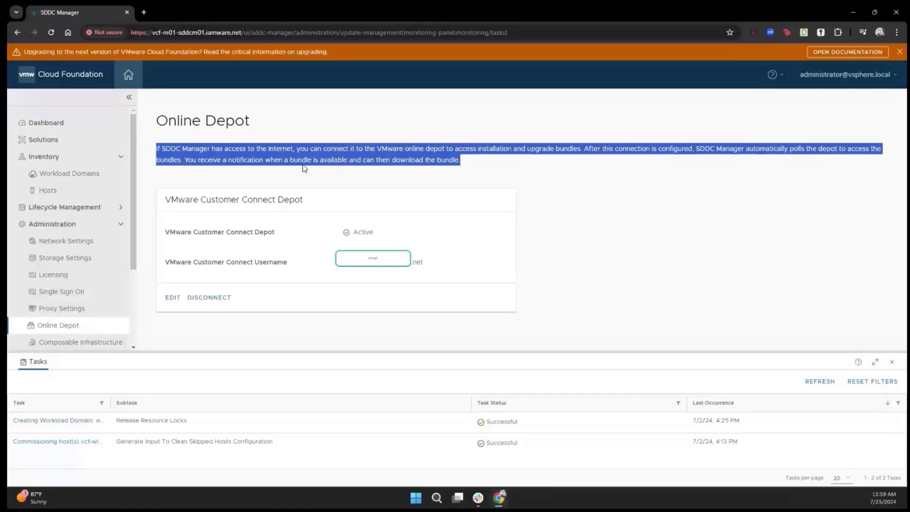
{"action": "left_click", "coordinate": [481, 174]}
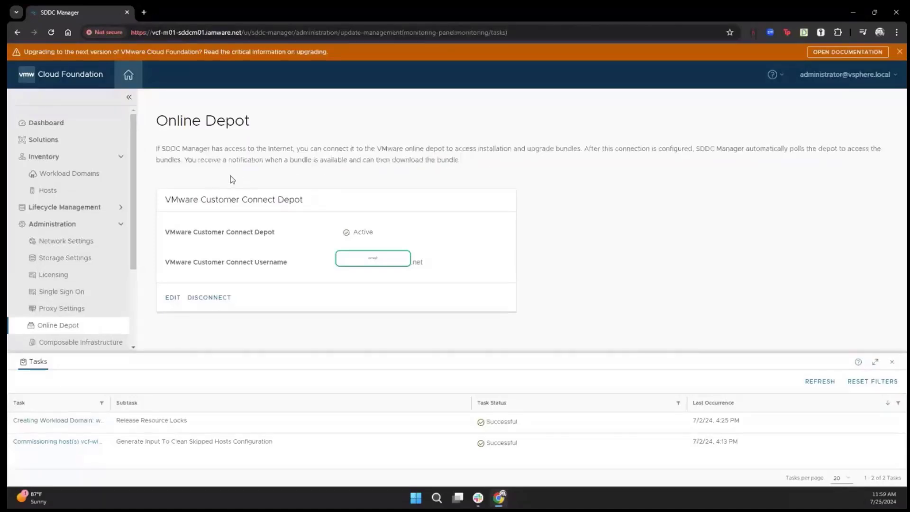
{"action": "left_click", "coordinate": [64, 207]}
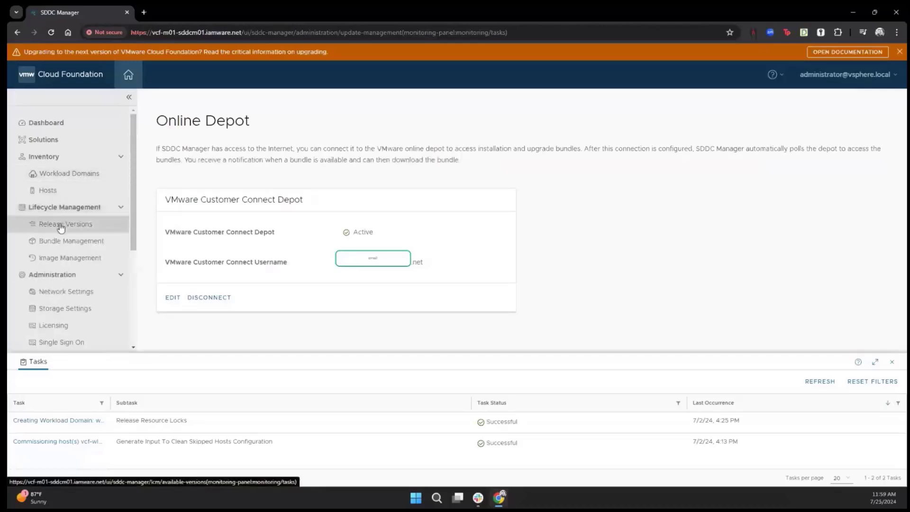
Open Release Versions, collapse Tasks, and check VCF 5.1.1.0's two workload domains.
{"action": "left_click", "coordinate": [68, 226]}
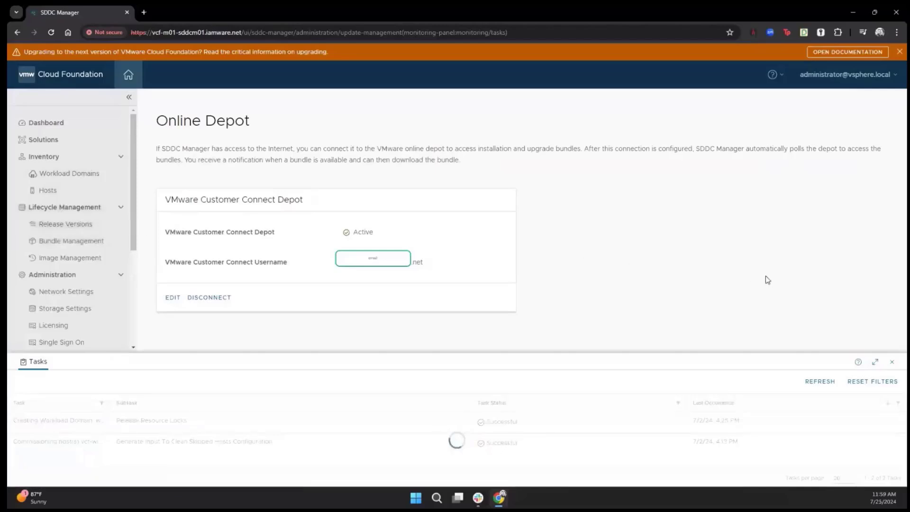
{"action": "left_click", "coordinate": [894, 363]}
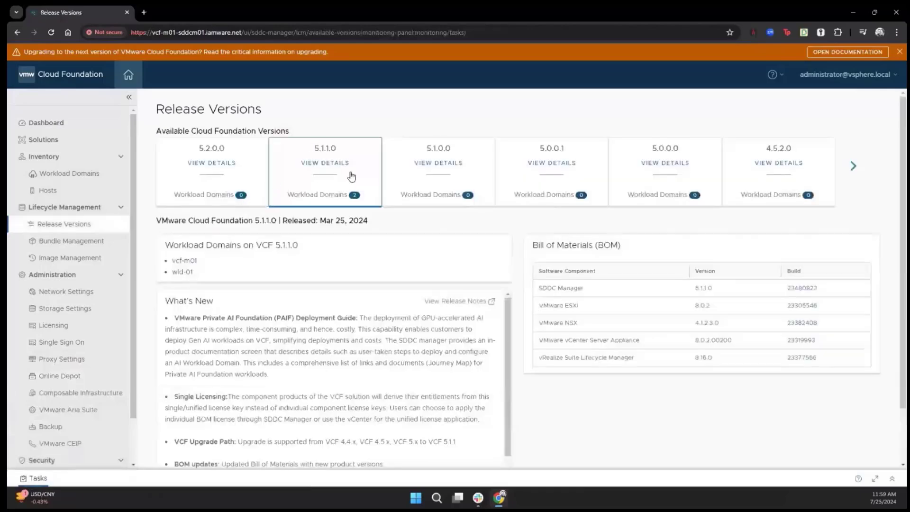
{"action": "left_click_drag", "start_coordinate": [366, 201], "coordinate": [299, 199]}
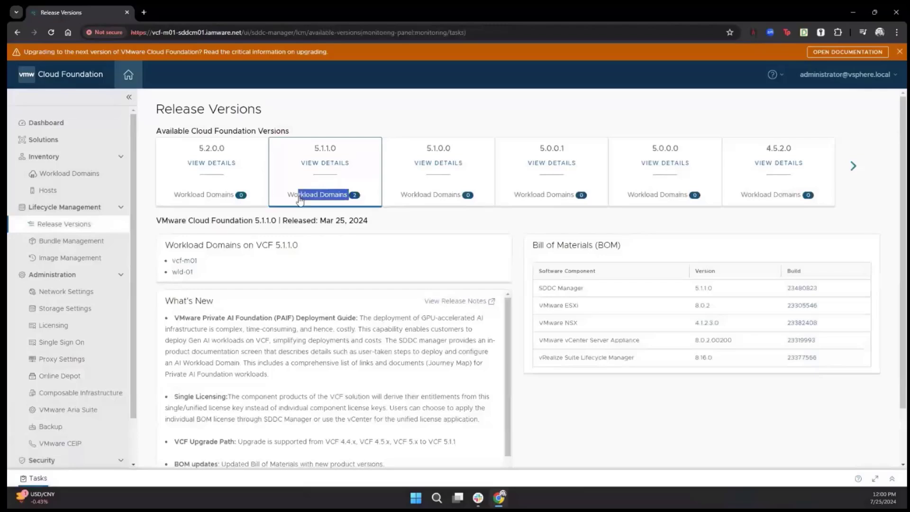
{"action": "left_click", "coordinate": [362, 153]}
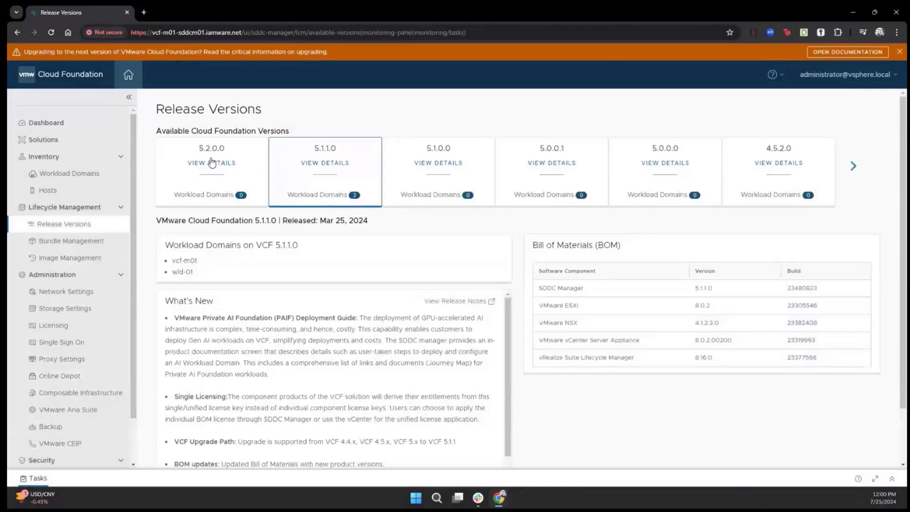
Open the VCF 5.2.0.0 details and read the Out of Band Changes and ESXi Live Patching notes.
{"action": "left_click", "coordinate": [211, 162]}
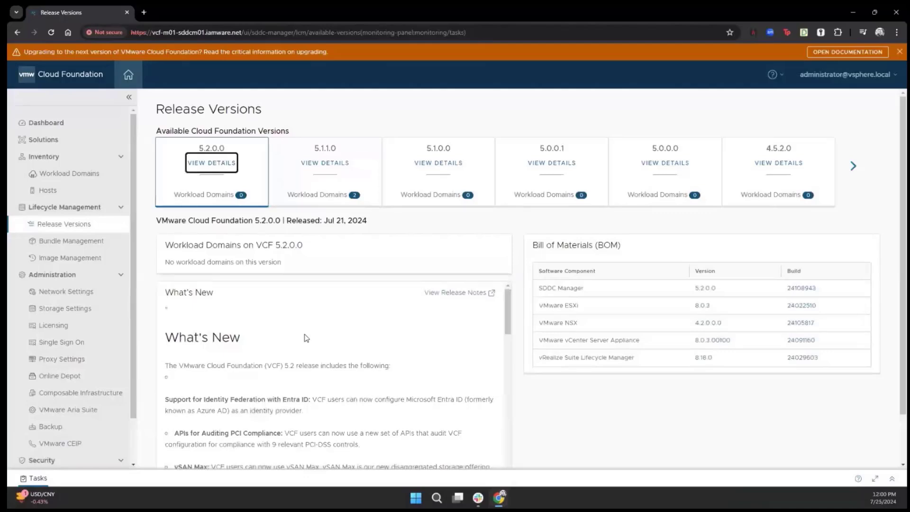
{"action": "scroll", "coordinate": [307, 337], "scroll_direction": "down", "scroll_amount": 2}
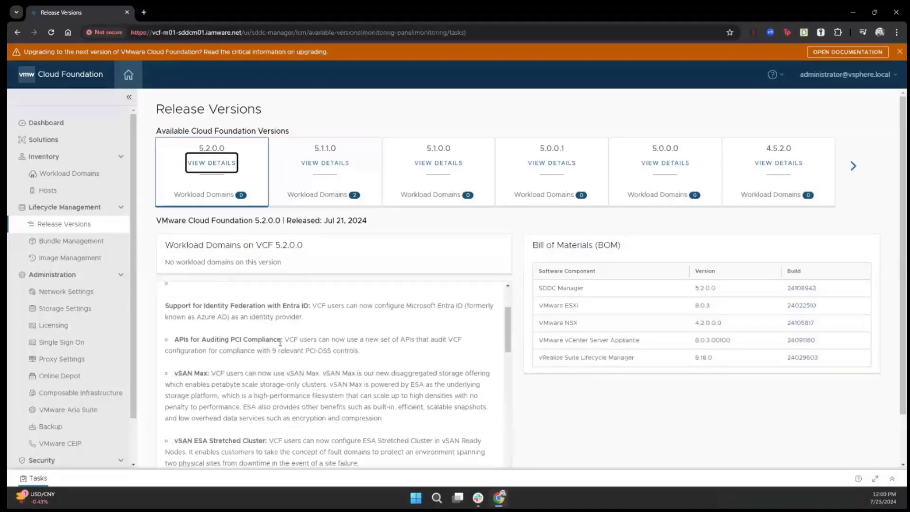
{"action": "scroll", "coordinate": [280, 343], "scroll_direction": "down", "scroll_amount": 2}
{"action": "scroll", "coordinate": [187, 316], "scroll_direction": "up", "scroll_amount": 1}
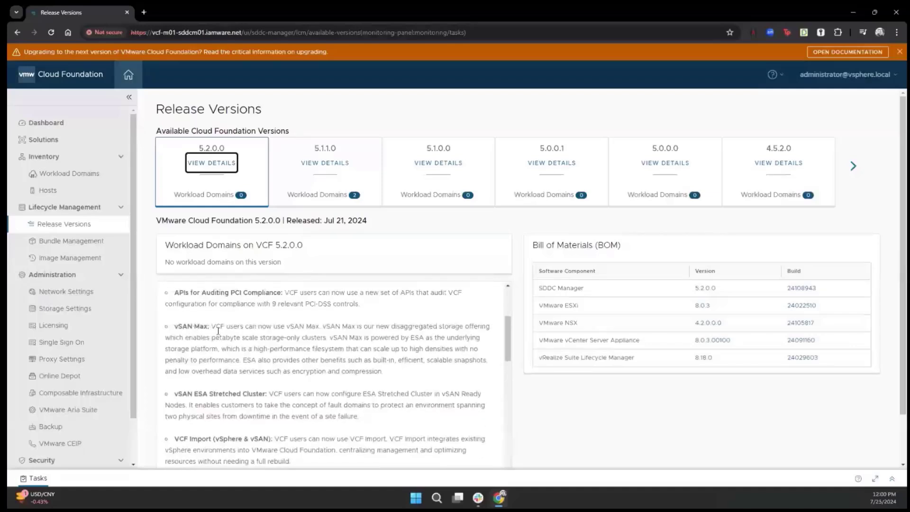
{"action": "scroll", "coordinate": [249, 415], "scroll_direction": "down", "scroll_amount": 4}
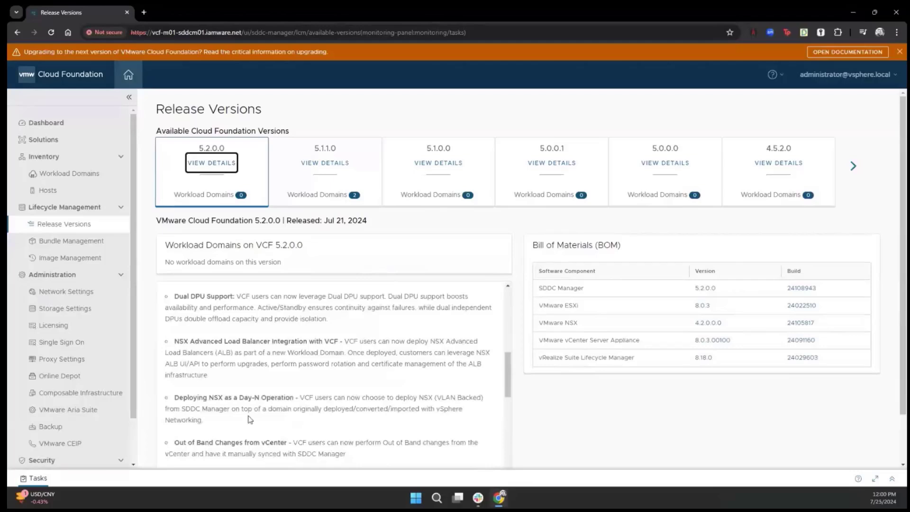
{"action": "scroll", "coordinate": [250, 419], "scroll_direction": "down", "scroll_amount": 3}
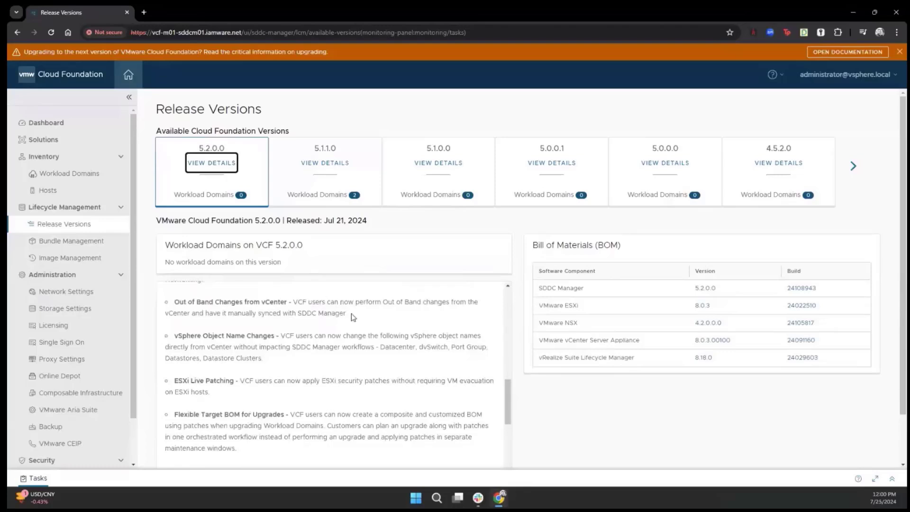
{"action": "left_click_drag", "start_coordinate": [350, 313], "coordinate": [174, 305]}
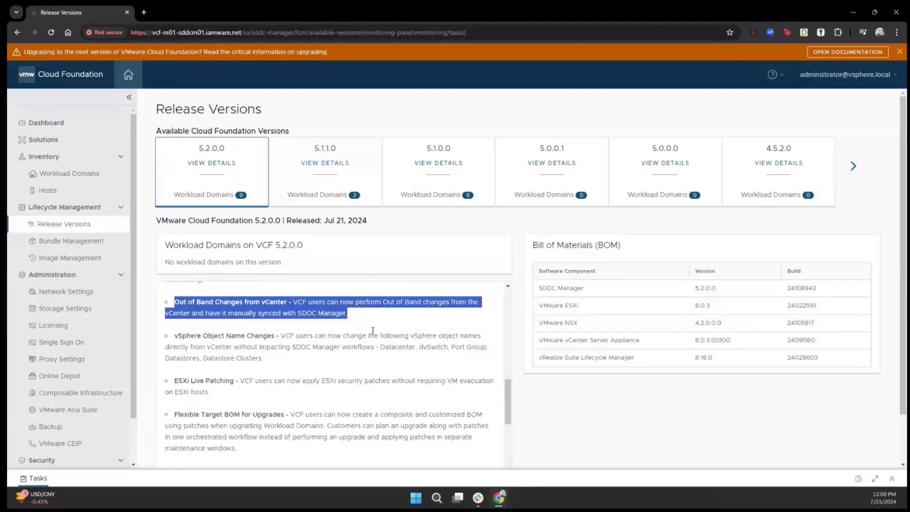
{"action": "left_click_drag", "start_coordinate": [229, 414], "coordinate": [174, 379]}
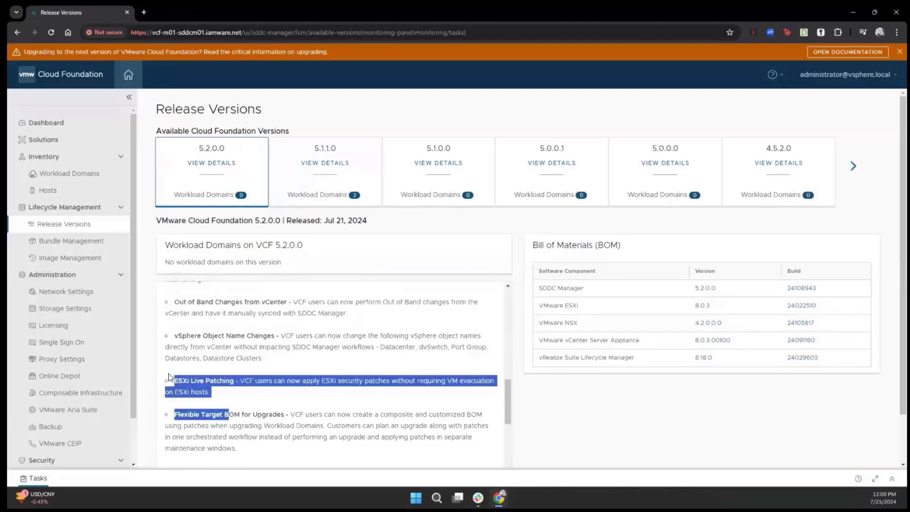
{"action": "left_click", "coordinate": [269, 395]}
Read the Async Patching, Day N workflows and Offline Depot notes in What's New.
{"action": "scroll", "coordinate": [269, 394], "scroll_direction": "down", "scroll_amount": 1}
{"action": "scroll", "coordinate": [269, 395], "scroll_direction": "down", "scroll_amount": 3}
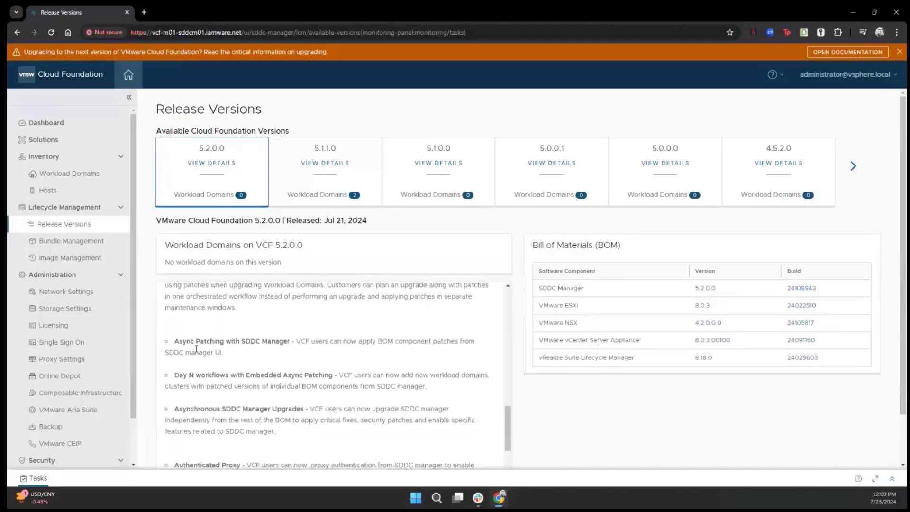
{"action": "left_click_drag", "start_coordinate": [224, 353], "coordinate": [174, 343]}
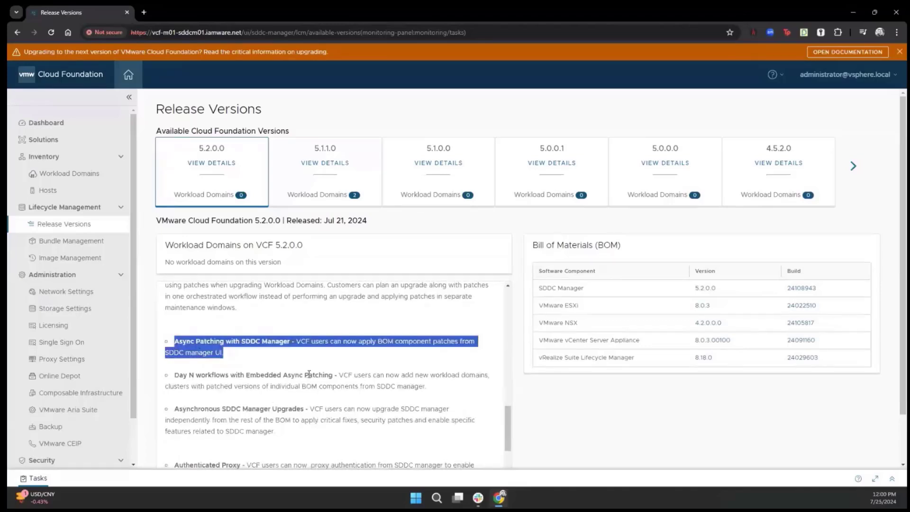
{"action": "scroll", "coordinate": [309, 374], "scroll_direction": "down", "scroll_amount": 2}
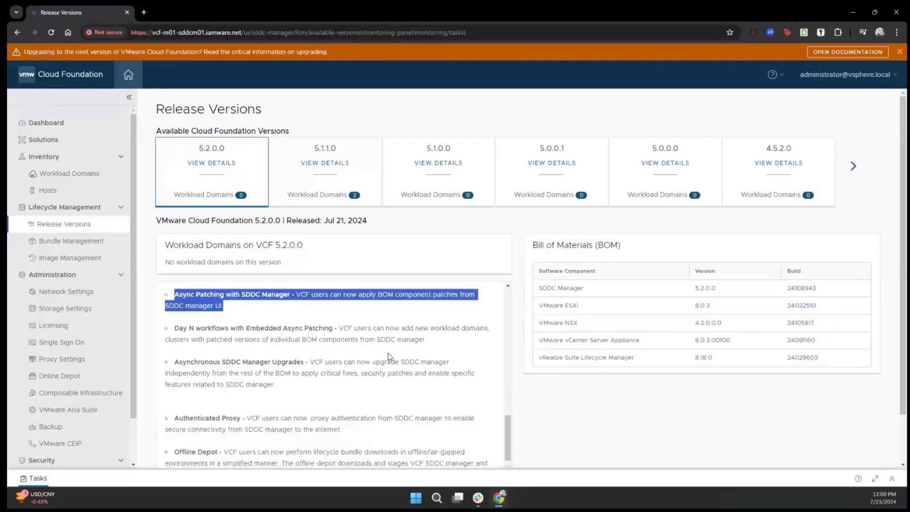
{"action": "left_click_drag", "start_coordinate": [427, 340], "coordinate": [175, 332]}
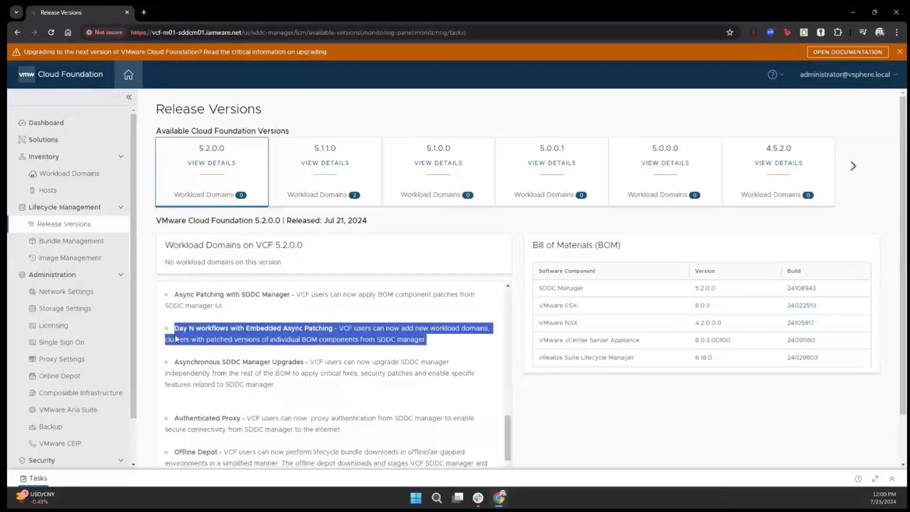
{"action": "left_click", "coordinate": [312, 406]}
{"action": "scroll", "coordinate": [316, 390], "scroll_direction": "down", "scroll_amount": 1}
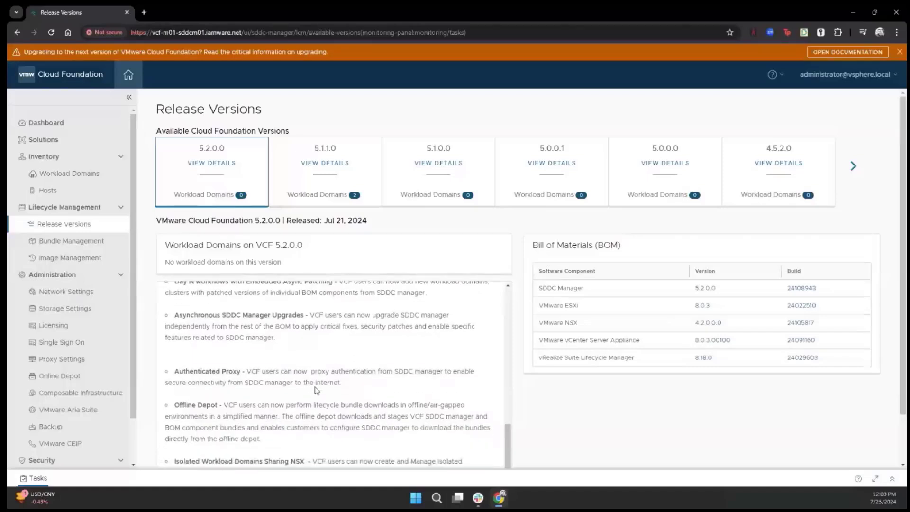
{"action": "scroll", "coordinate": [317, 390], "scroll_direction": "down", "scroll_amount": 2}
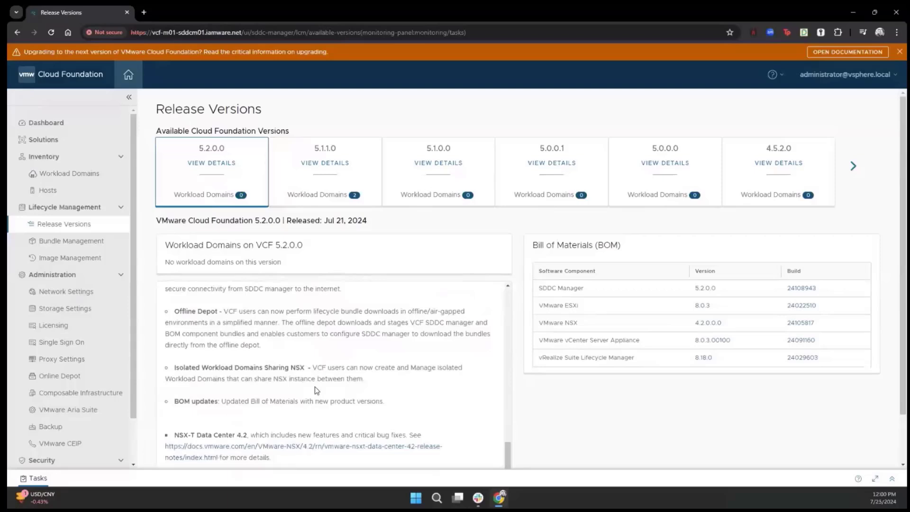
{"action": "left_click_drag", "start_coordinate": [289, 356], "coordinate": [173, 308]}
{"action": "left_click", "coordinate": [342, 350]}
{"action": "scroll", "coordinate": [362, 386], "scroll_direction": "down", "scroll_amount": 1}
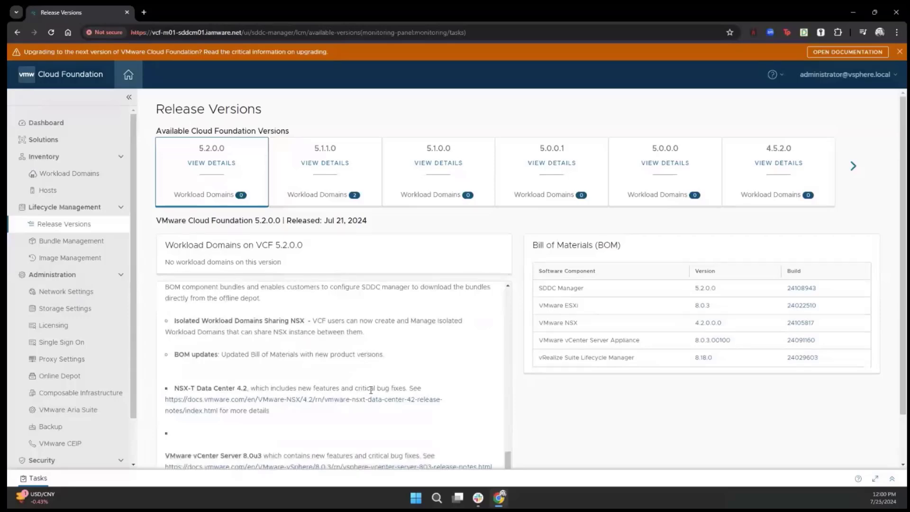
{"action": "scroll", "coordinate": [371, 390], "scroll_direction": "down", "scroll_amount": 1}
{"action": "scroll", "coordinate": [371, 390], "scroll_direction": "up", "scroll_amount": 6}
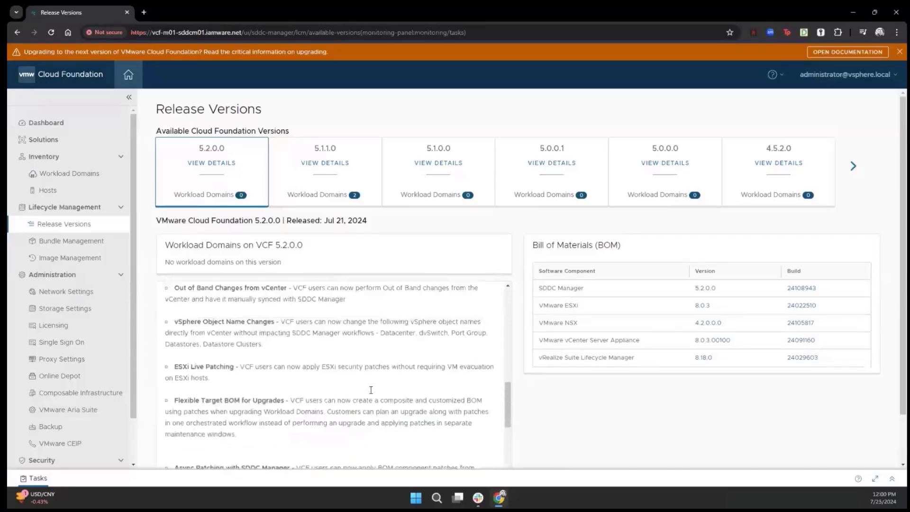
{"action": "scroll", "coordinate": [370, 389], "scroll_direction": "up", "scroll_amount": 5}
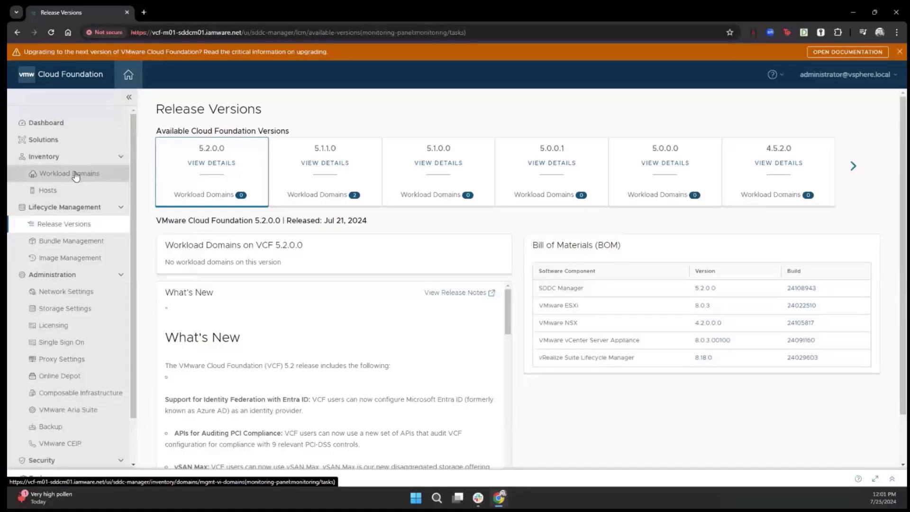
Open vcf-m01's Updates and scroll to Available Updates, showing source version 5.1.1.0.
{"action": "left_click", "coordinate": [75, 175]}
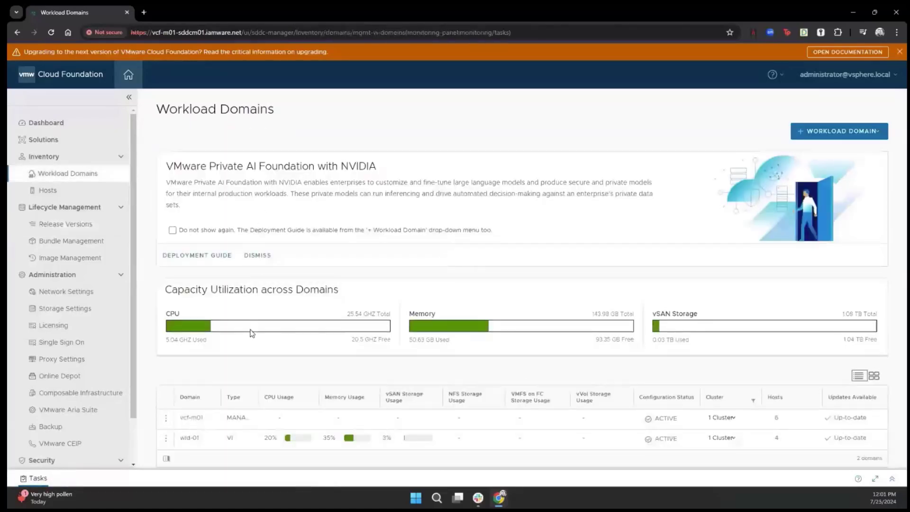
{"action": "left_click", "coordinate": [191, 418]}
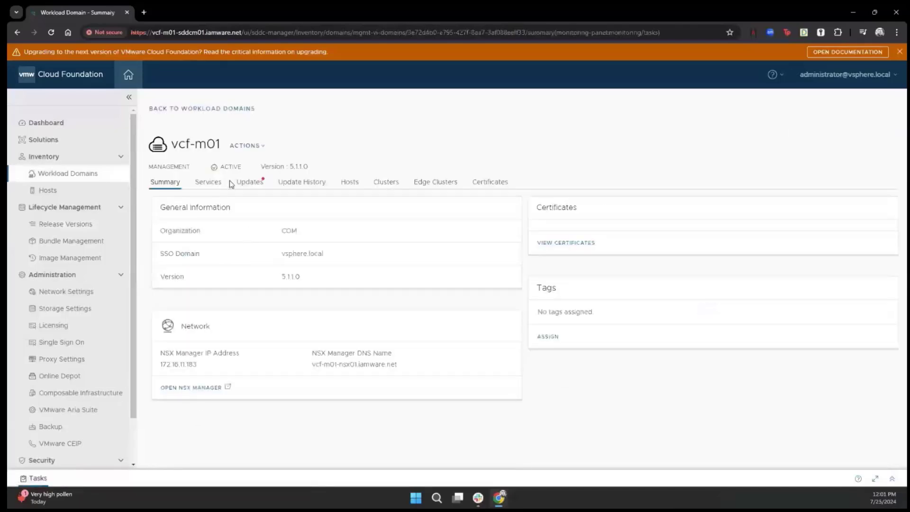
{"action": "left_click", "coordinate": [250, 184]}
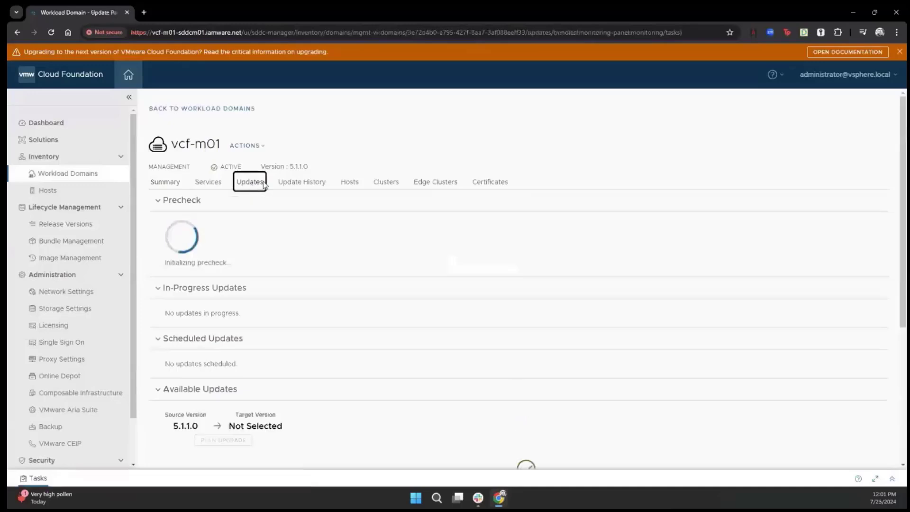
{"action": "scroll", "coordinate": [367, 344], "scroll_direction": "down", "scroll_amount": 3}
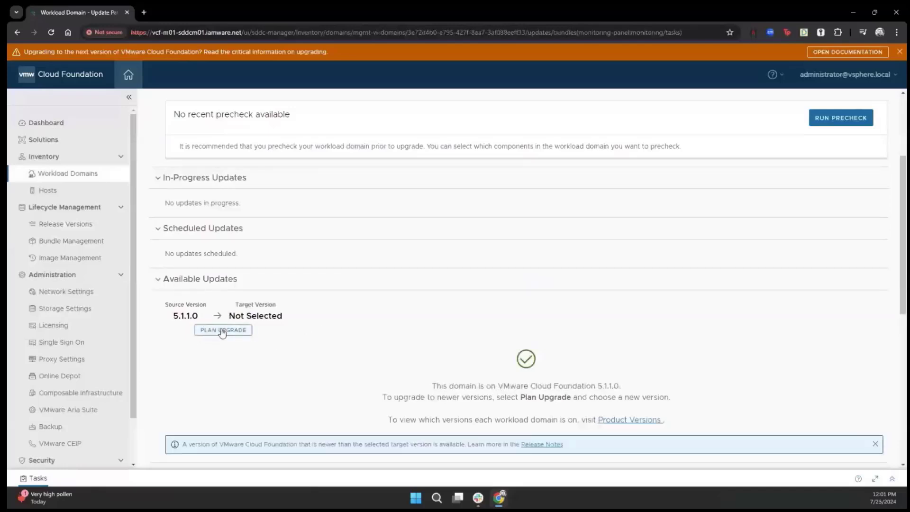
Plan vcf-m01's upgrade with VMware Cloud Foundation 5.2.0.0 as the target version.
{"action": "left_click", "coordinate": [223, 332]}
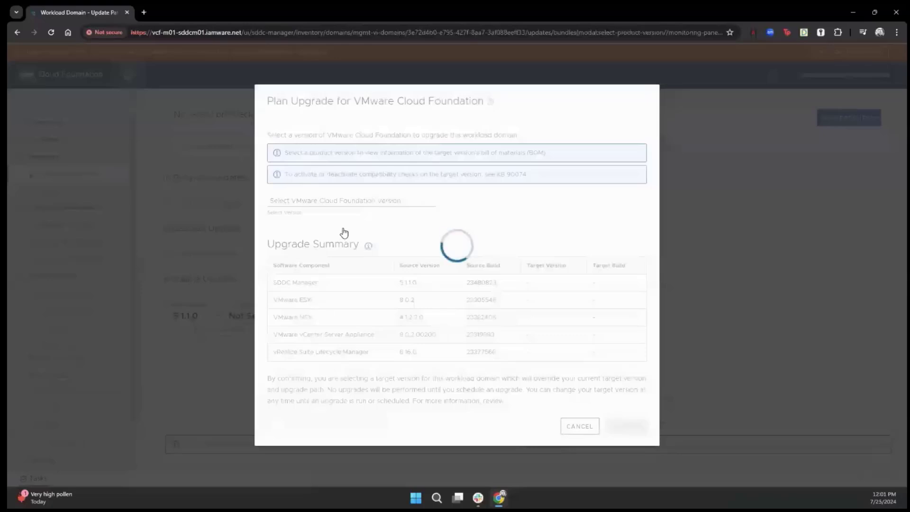
{"action": "left_click", "coordinate": [425, 205]}
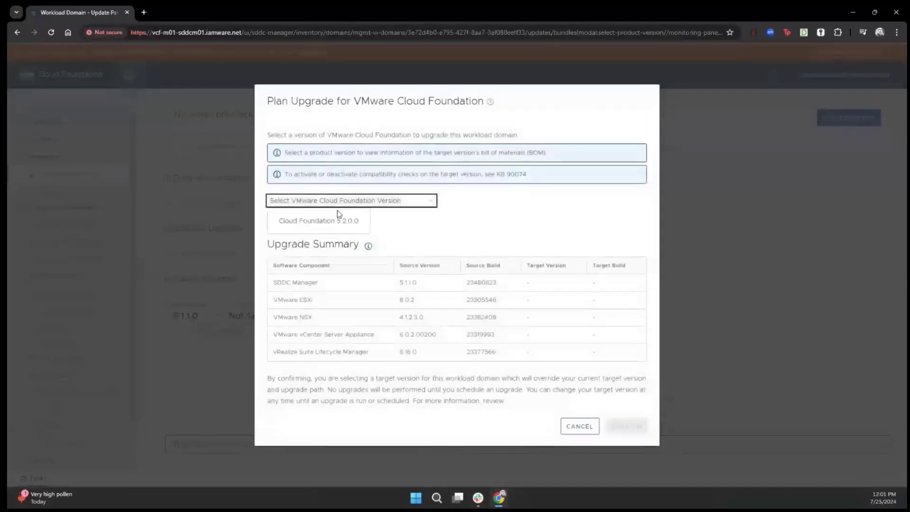
{"action": "left_click", "coordinate": [330, 222]}
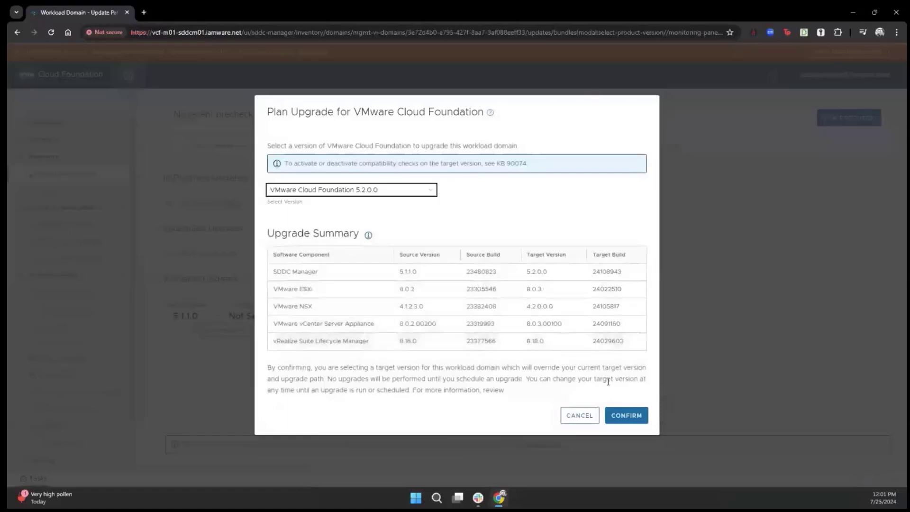
{"action": "left_click", "coordinate": [623, 415]}
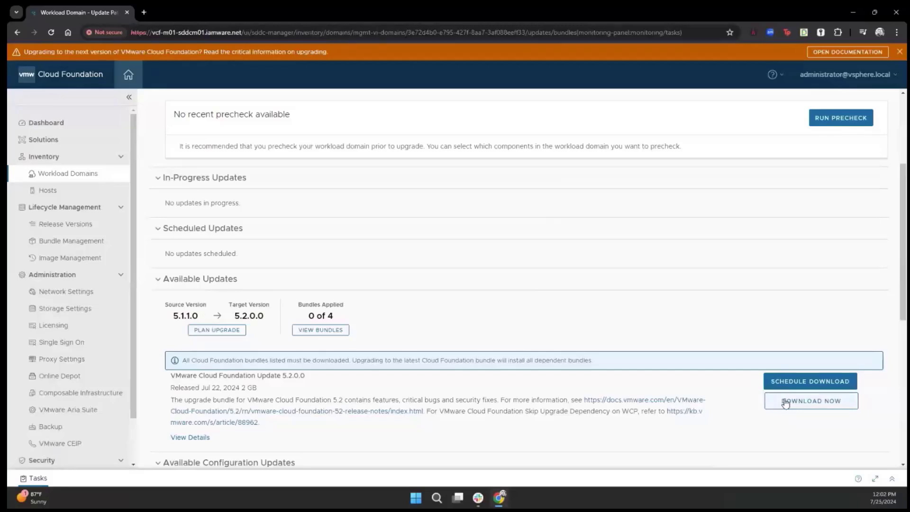
Start downloading the 2 GB Cloud Foundation Update 5.2.0.0 bundle.
{"action": "left_click", "coordinate": [785, 402]}
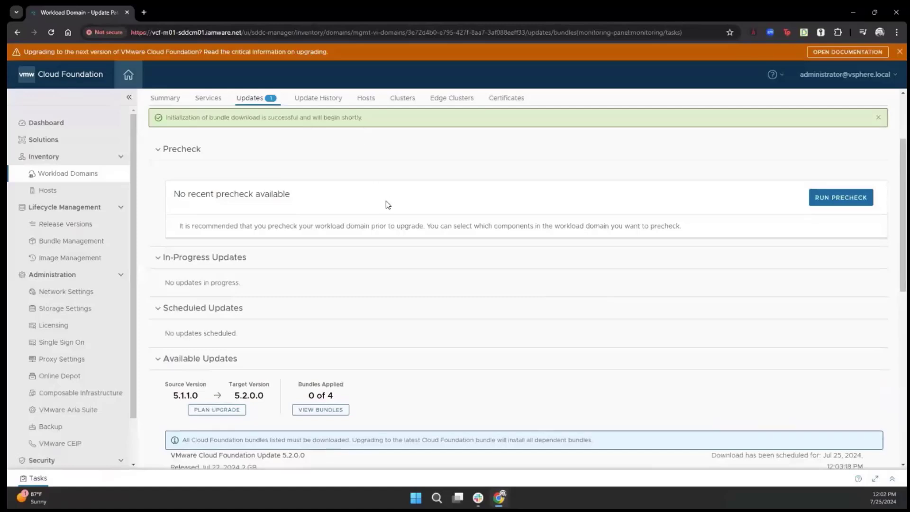
{"action": "scroll", "coordinate": [389, 208], "scroll_direction": "down", "scroll_amount": 2}
{"action": "scroll", "coordinate": [390, 210], "scroll_direction": "down", "scroll_amount": 1}
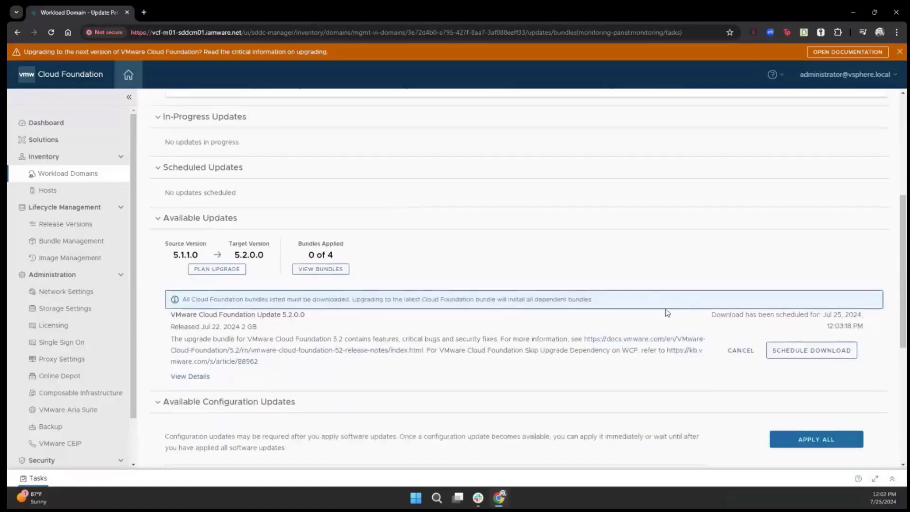
Check the bundle's release date and size, then return to Updates until the download finishes.
{"action": "left_click", "coordinate": [202, 377]}
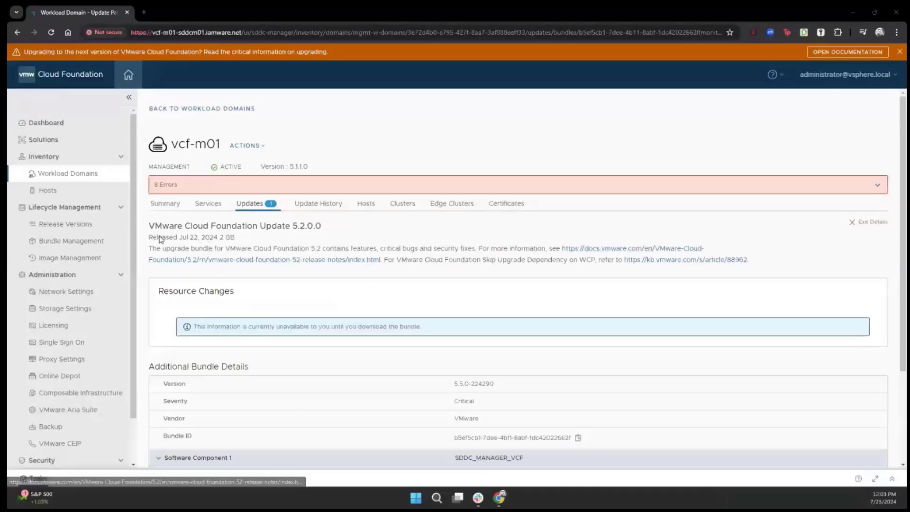
{"action": "left_click_drag", "start_coordinate": [148, 237], "coordinate": [247, 239]}
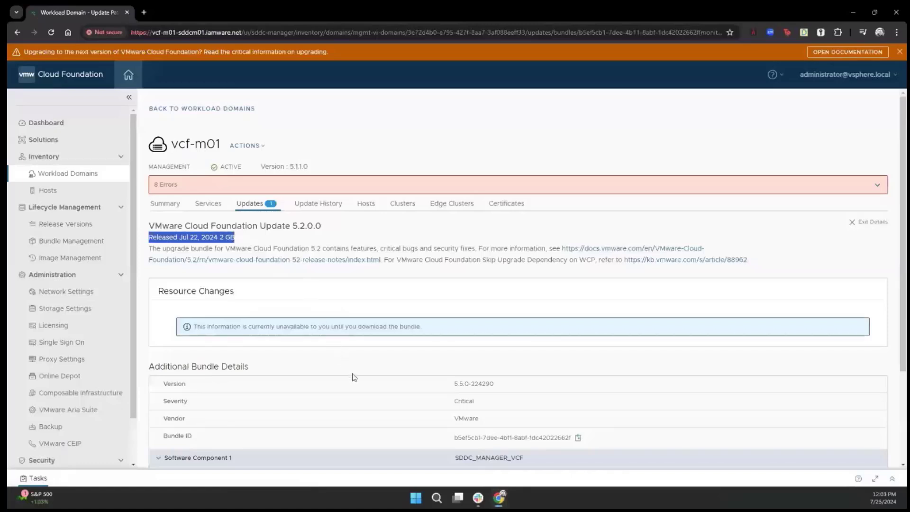
{"action": "scroll", "coordinate": [352, 377], "scroll_direction": "down", "scroll_amount": 3}
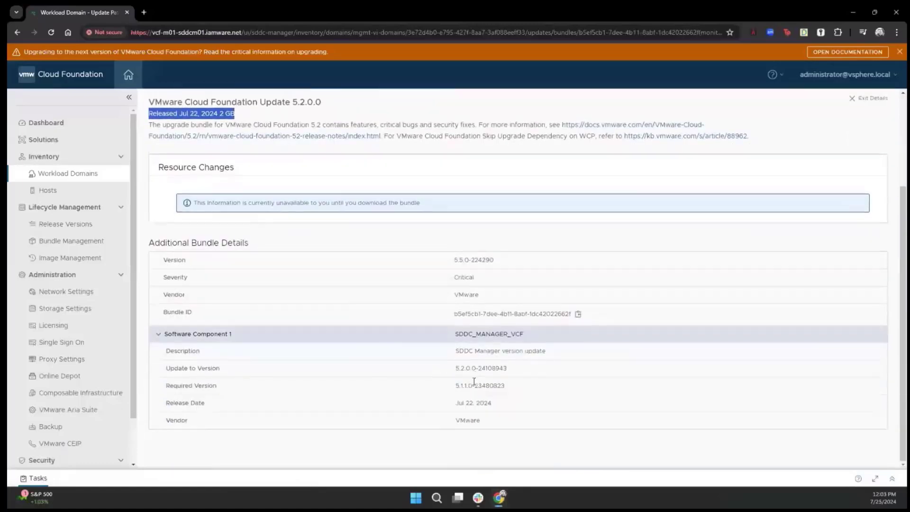
{"action": "scroll", "coordinate": [474, 381], "scroll_direction": "up", "scroll_amount": 3}
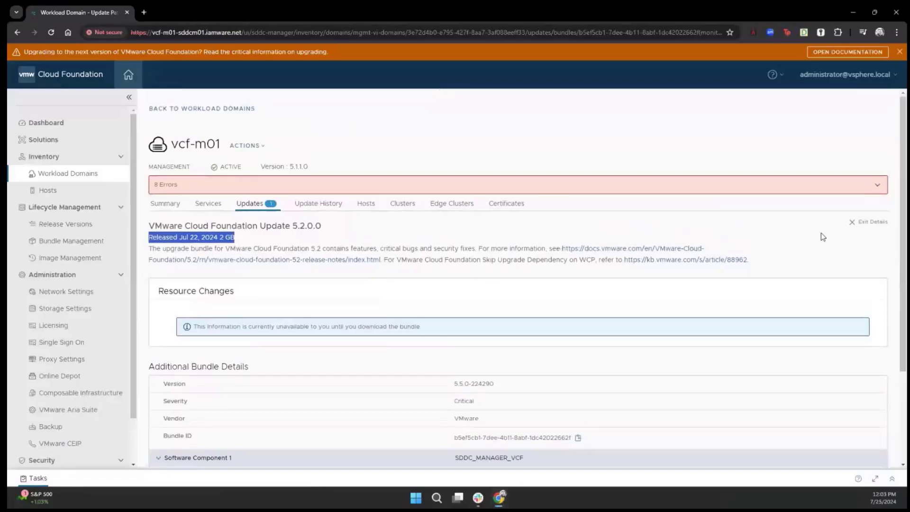
{"action": "left_click", "coordinate": [866, 222]}
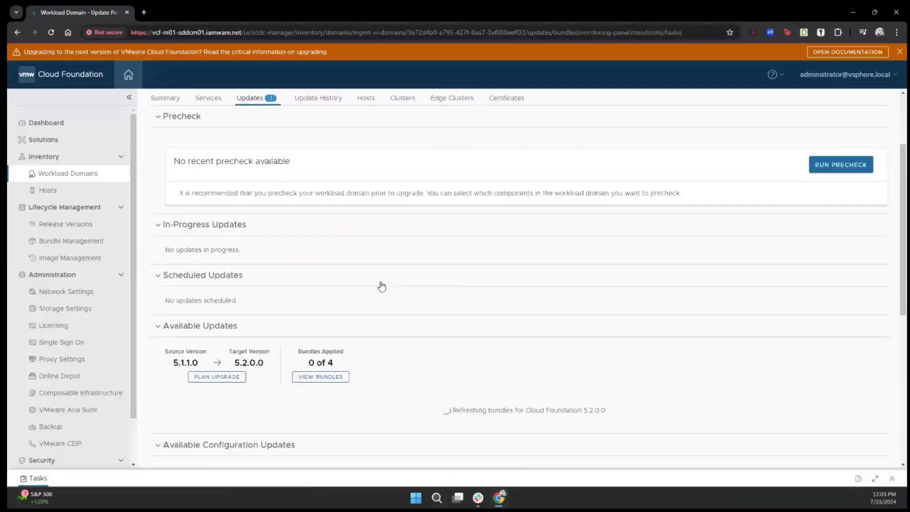
{"action": "scroll", "coordinate": [381, 285], "scroll_direction": "down", "scroll_amount": 4}
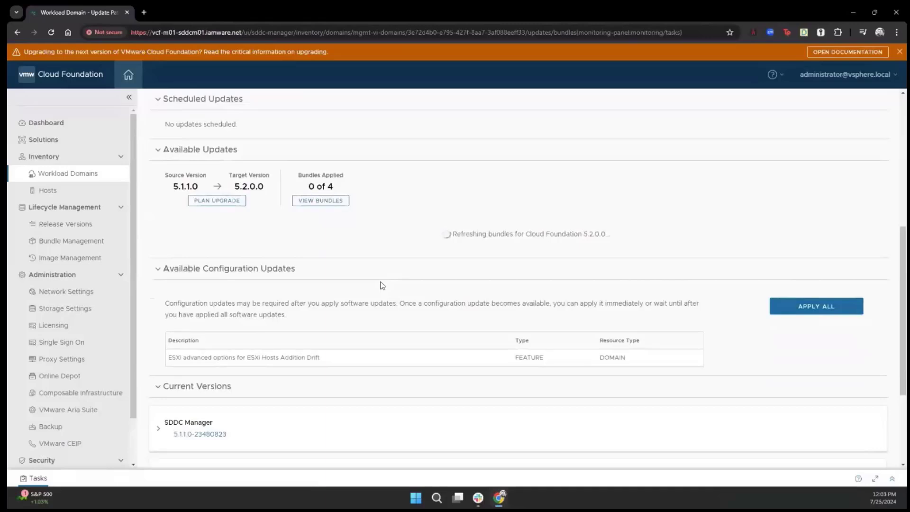
{"action": "scroll", "coordinate": [382, 284], "scroll_direction": "down", "scroll_amount": 2}
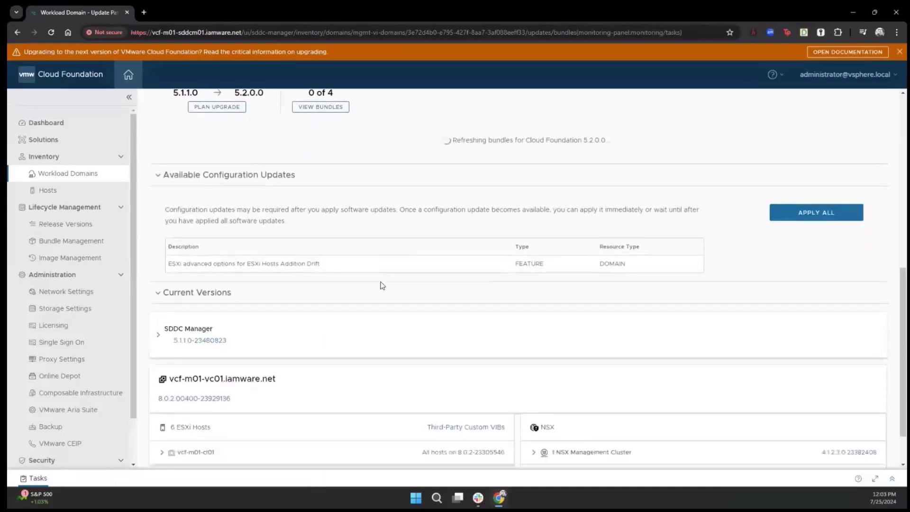
{"action": "scroll", "coordinate": [382, 285], "scroll_direction": "up", "scroll_amount": 2}
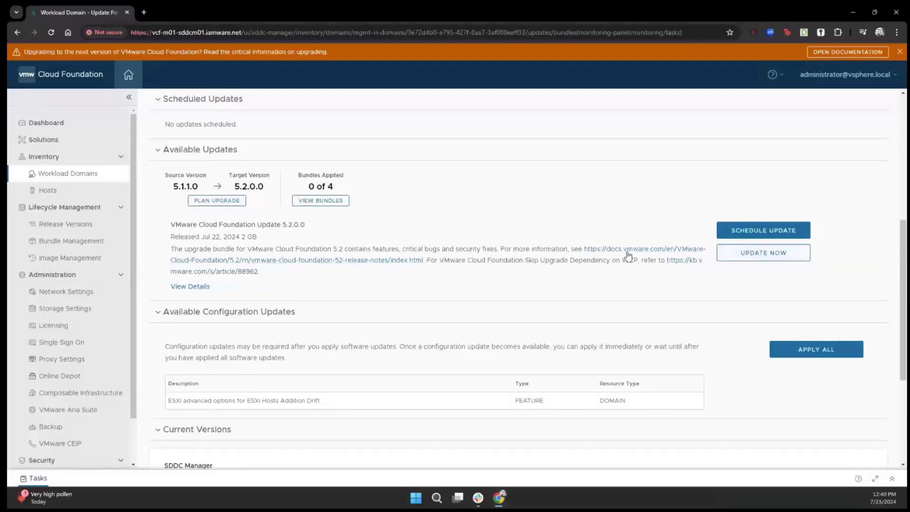
Apply the Cloud Foundation Update 5.2.0.0 bundle now to upgrade SDDC Manager.
{"action": "left_click", "coordinate": [749, 257]}
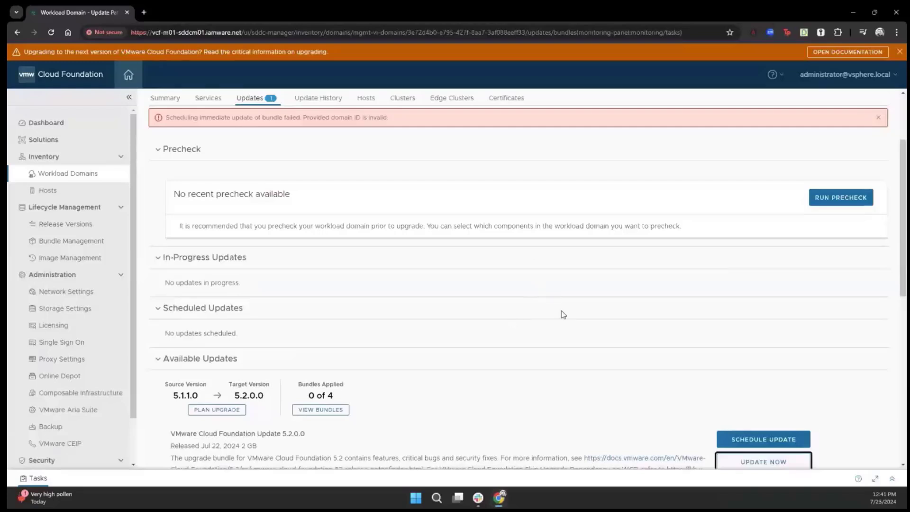
{"action": "scroll", "coordinate": [564, 313], "scroll_direction": "down", "scroll_amount": 3}
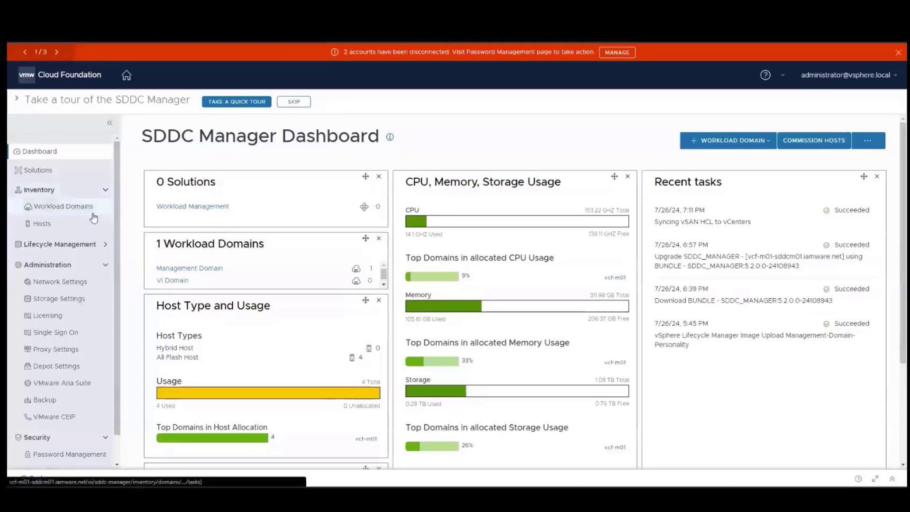
Confirm SDDC Manager 5.2.0.0 in its update history, then view Release Versions.
{"action": "left_click", "coordinate": [74, 247]}
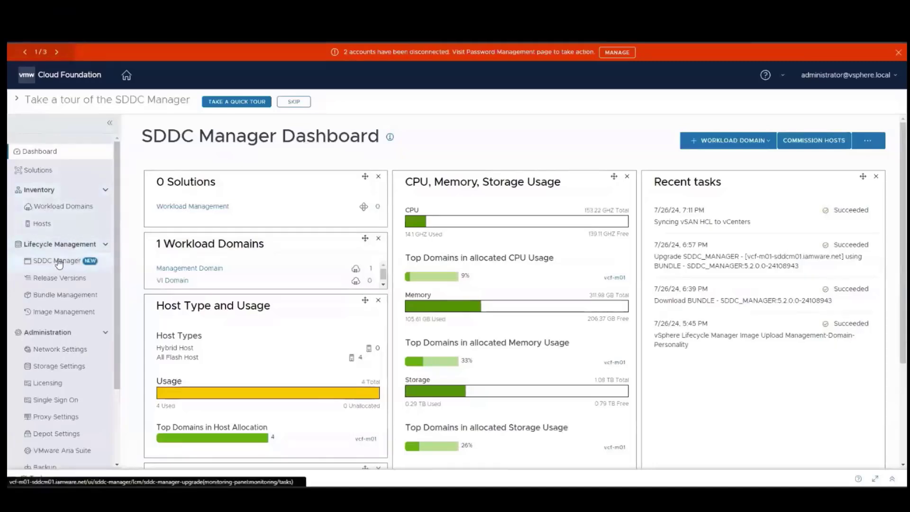
{"action": "left_click", "coordinate": [58, 262]}
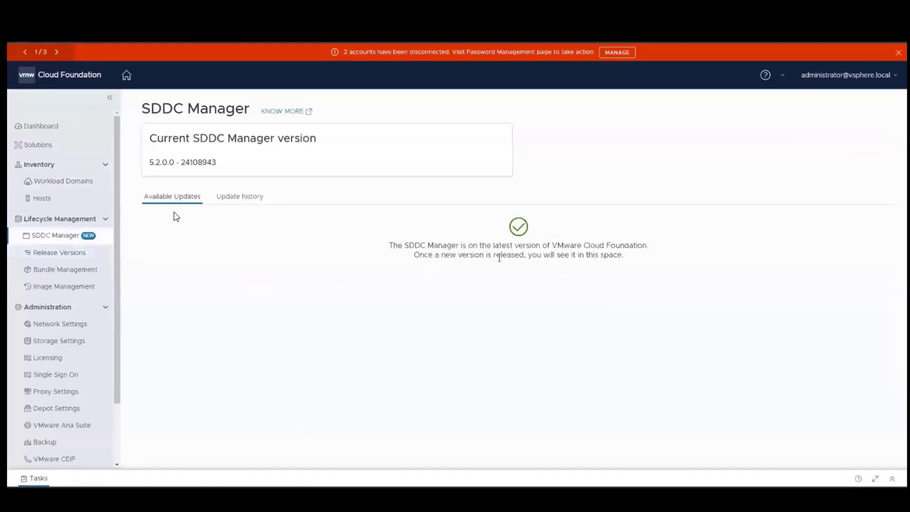
{"action": "left_click", "coordinate": [239, 199]}
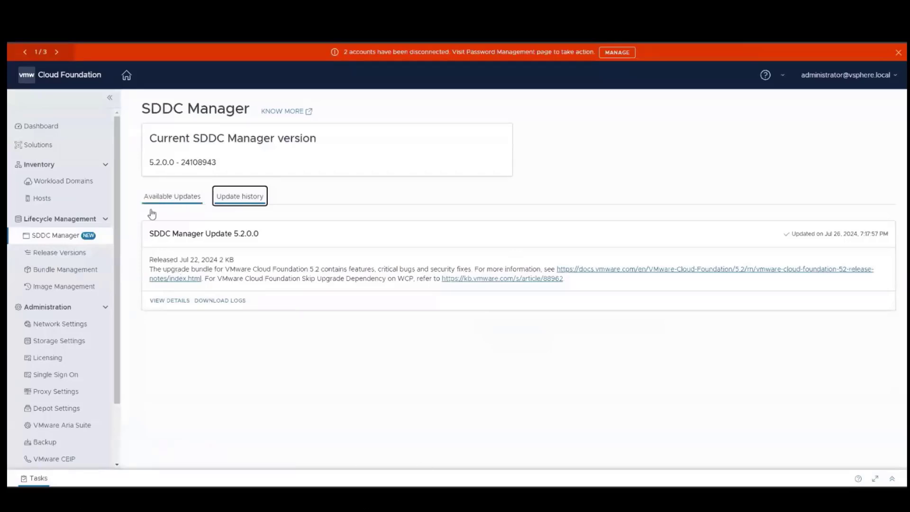
{"action": "left_click", "coordinate": [75, 252]}
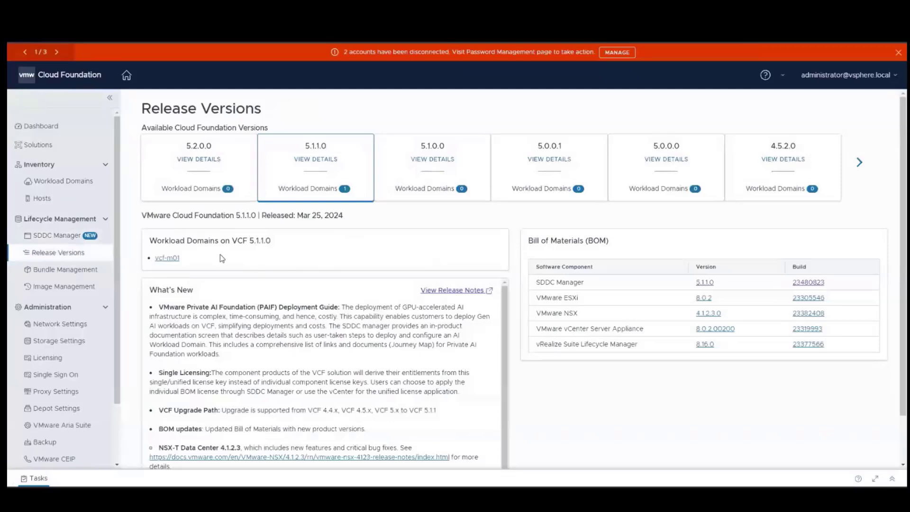
Open vcf-m01's Updates to find the 9 GB NSX 4.2.0.0 bundle at 1 of 4 steps.
{"action": "left_click", "coordinate": [57, 183]}
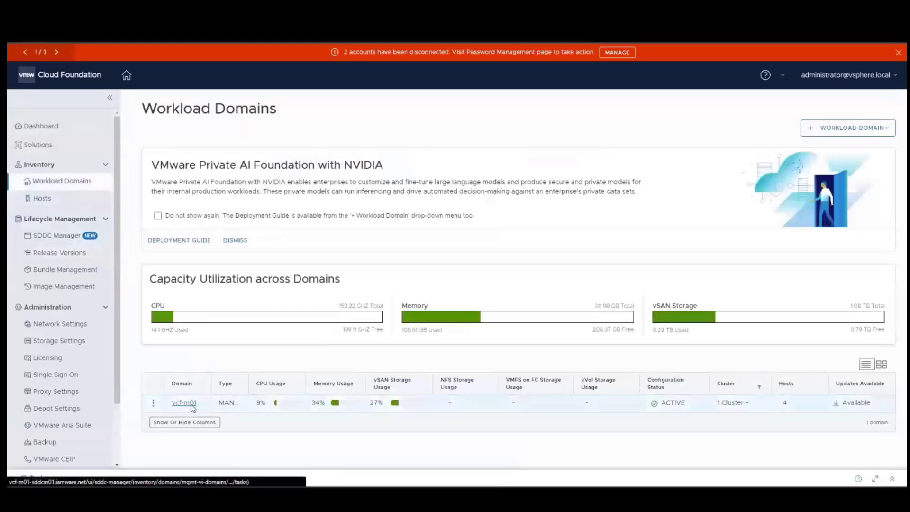
{"action": "left_click", "coordinate": [191, 404]}
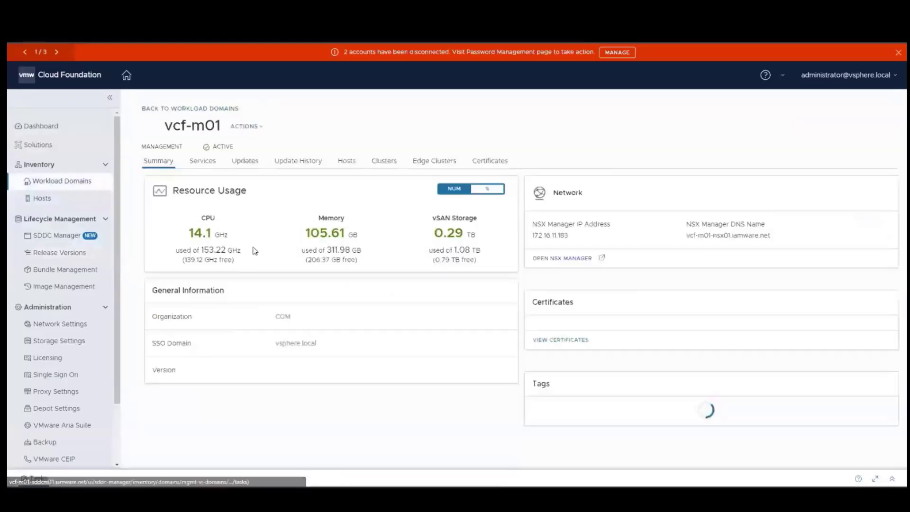
{"action": "left_click", "coordinate": [247, 161]}
{"action": "scroll", "coordinate": [259, 174], "scroll_direction": "down", "scroll_amount": 2}
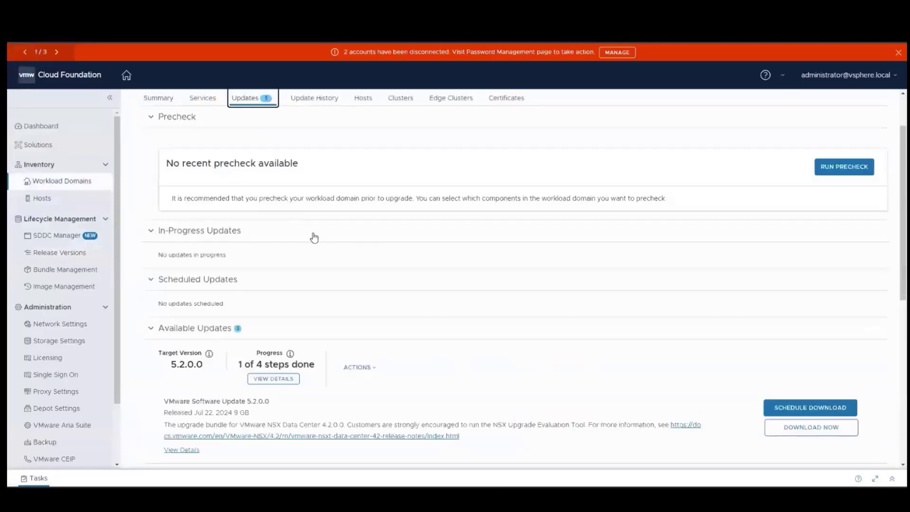
{"action": "scroll", "coordinate": [348, 290], "scroll_direction": "down", "scroll_amount": 3}
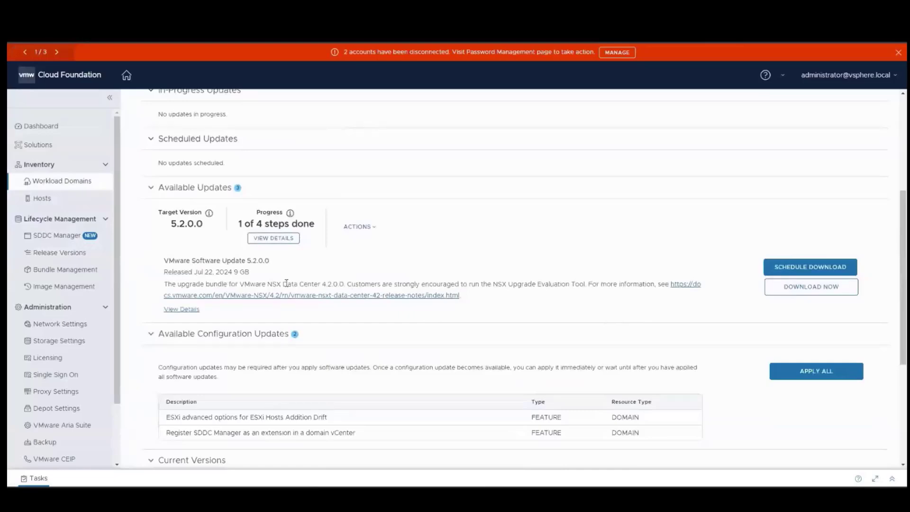
{"action": "scroll", "coordinate": [338, 344], "scroll_direction": "down", "scroll_amount": 4}
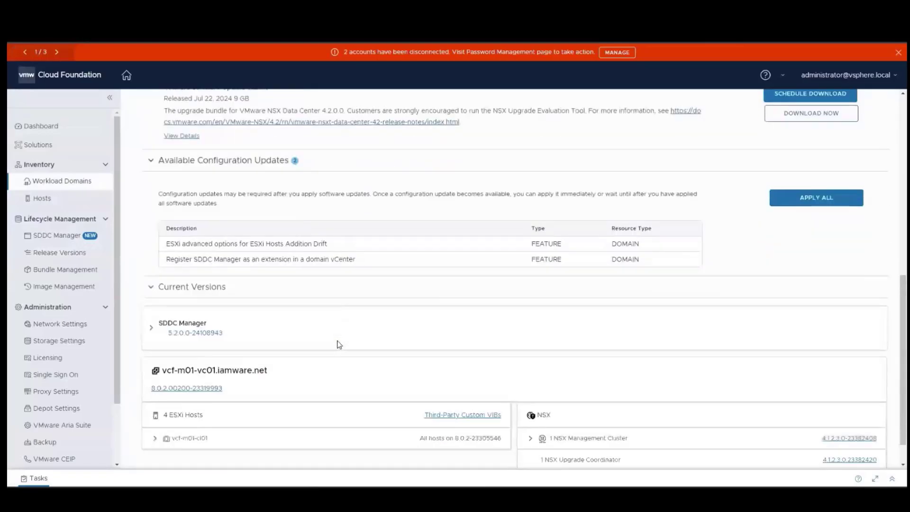
{"action": "scroll", "coordinate": [339, 344], "scroll_direction": "up", "scroll_amount": 4}
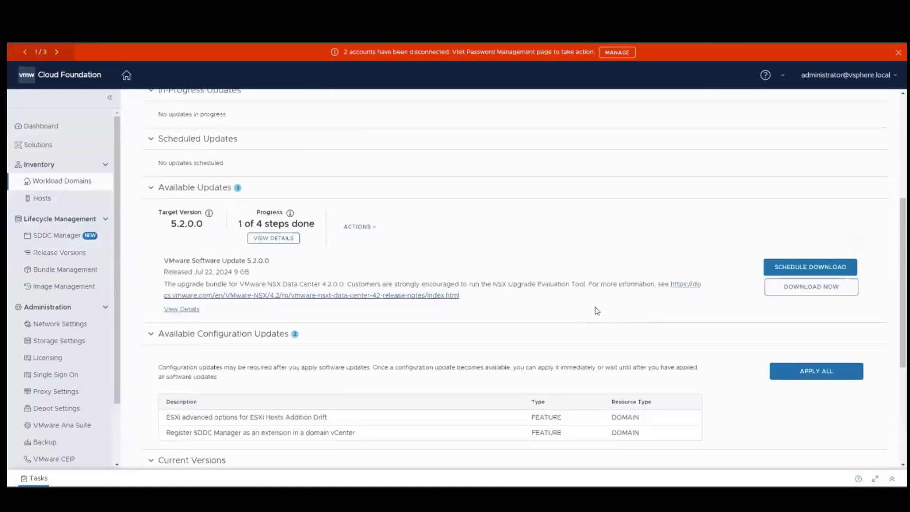
Download the 9 GB NSX 4.2.0.0 bundle and wait for its validation to complete.
{"action": "left_click", "coordinate": [795, 288]}
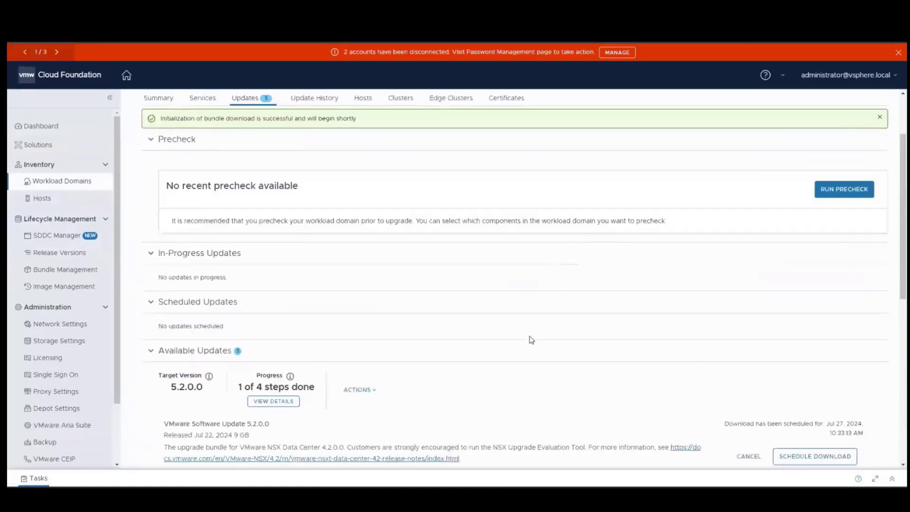
{"action": "scroll", "coordinate": [531, 340], "scroll_direction": "down", "scroll_amount": 2}
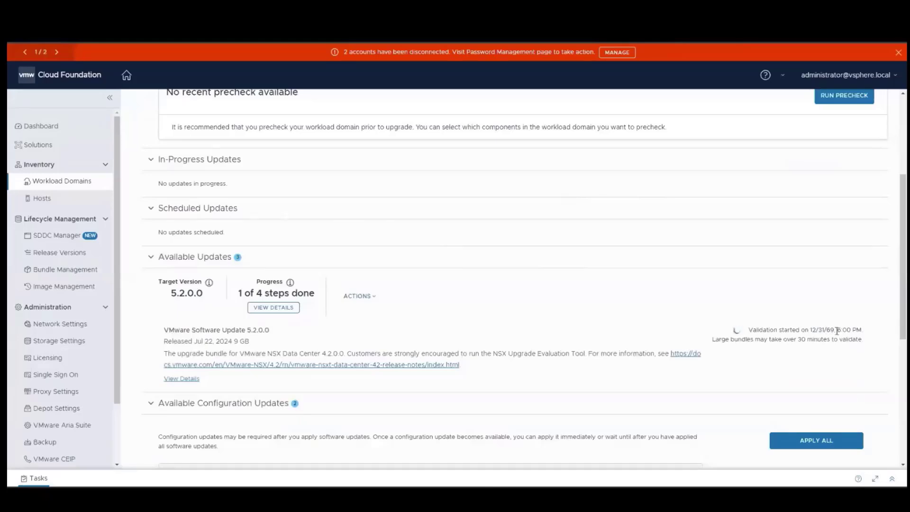
{"action": "left_click_drag", "start_coordinate": [836, 330], "coordinate": [804, 330]}
{"action": "left_click", "coordinate": [658, 271]}
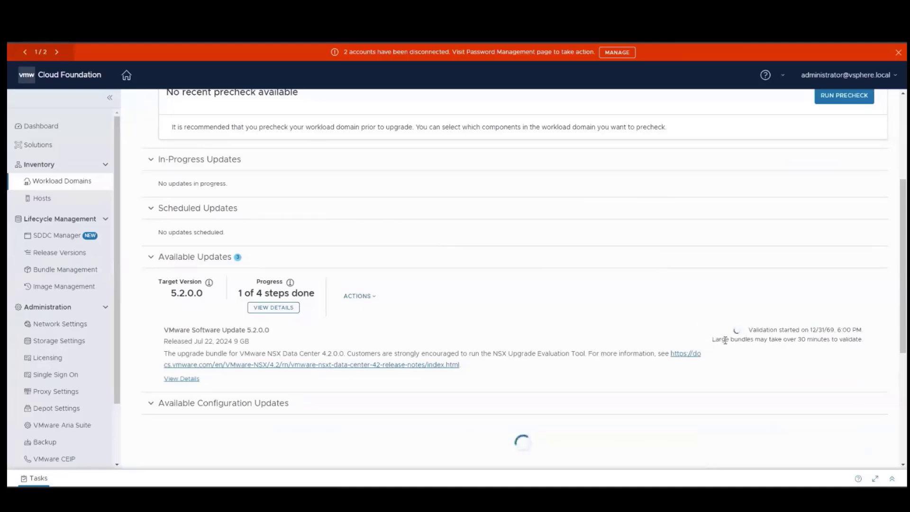
{"action": "left_click_drag", "start_coordinate": [726, 340], "coordinate": [836, 340]}
{"action": "left_click", "coordinate": [457, 270]}
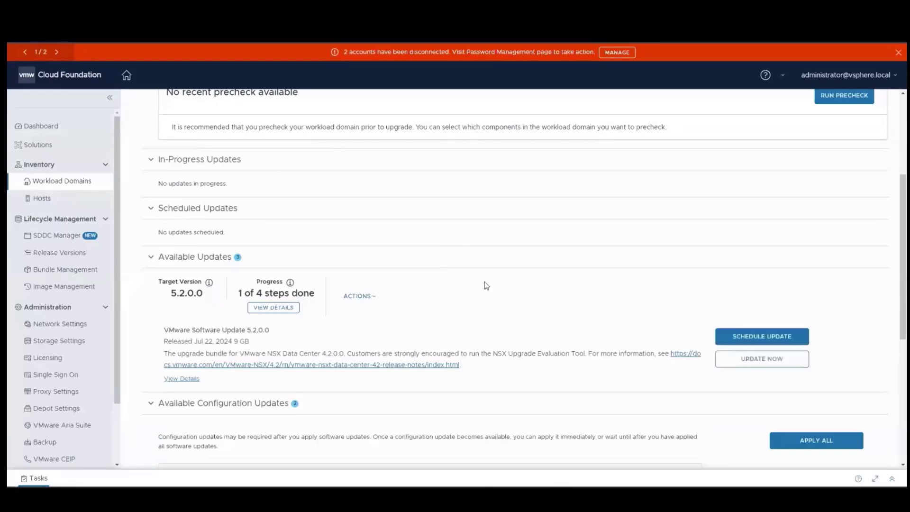
Schedule the 5.2.0.0 update for all clusters, retrying Finish after the error.
{"action": "left_click", "coordinate": [493, 264]}
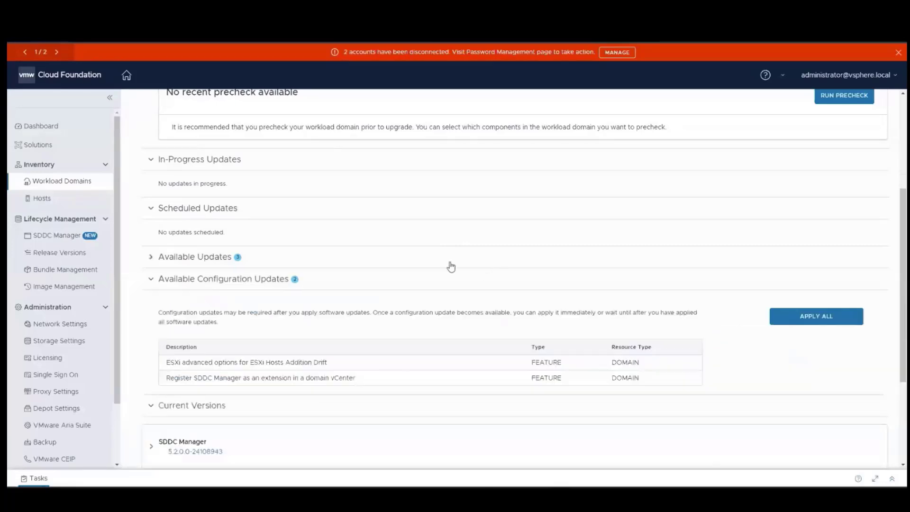
{"action": "left_click", "coordinate": [451, 264]}
{"action": "left_click", "coordinate": [773, 359]}
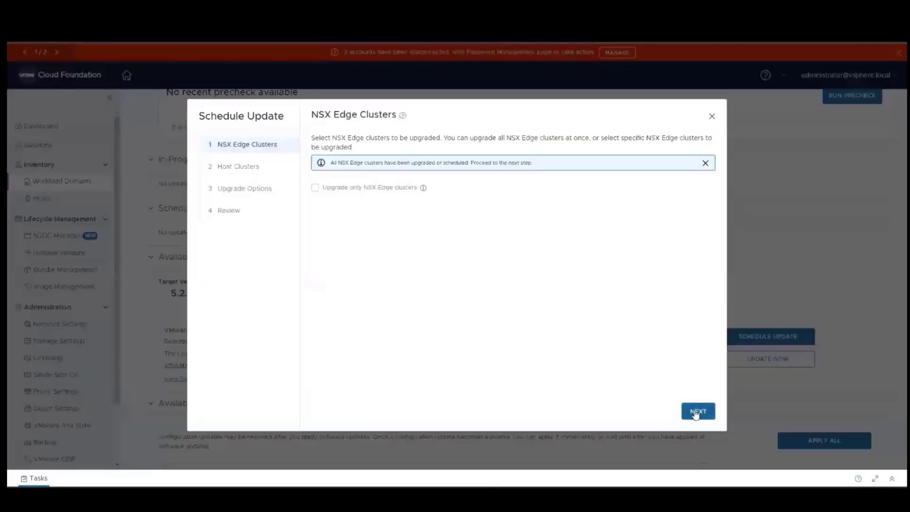
{"action": "left_click", "coordinate": [696, 412]}
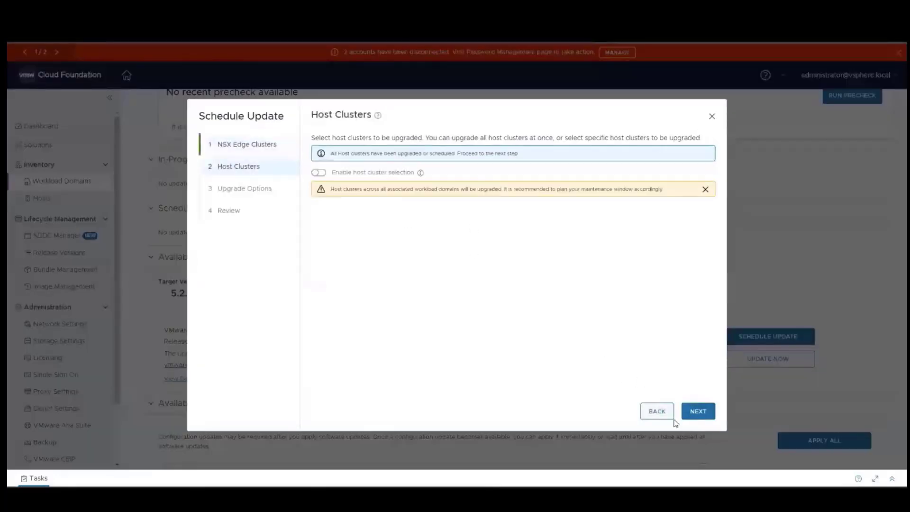
{"action": "left_click", "coordinate": [693, 416]}
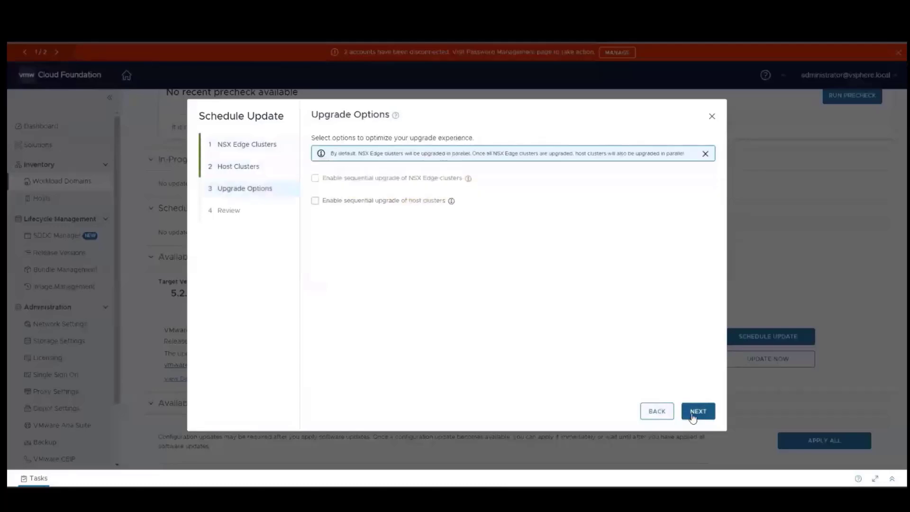
{"action": "left_click", "coordinate": [693, 416]}
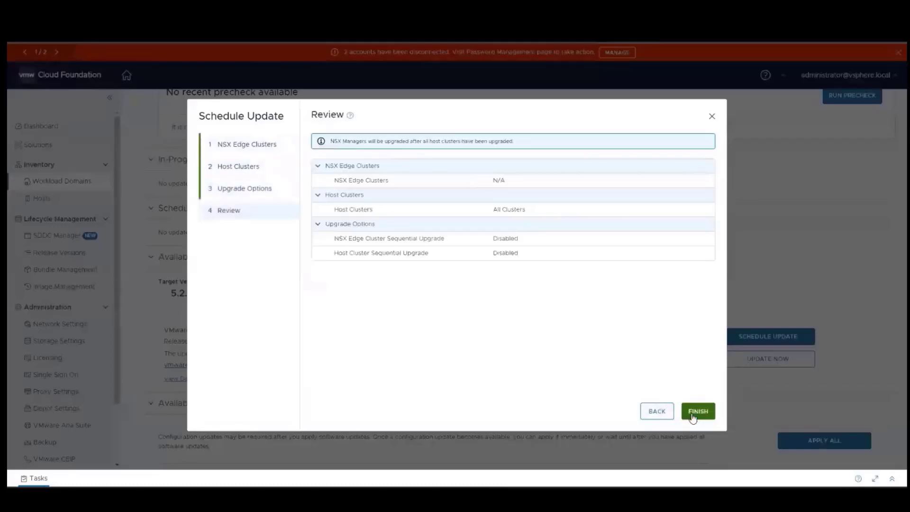
{"action": "left_click", "coordinate": [692, 416]}
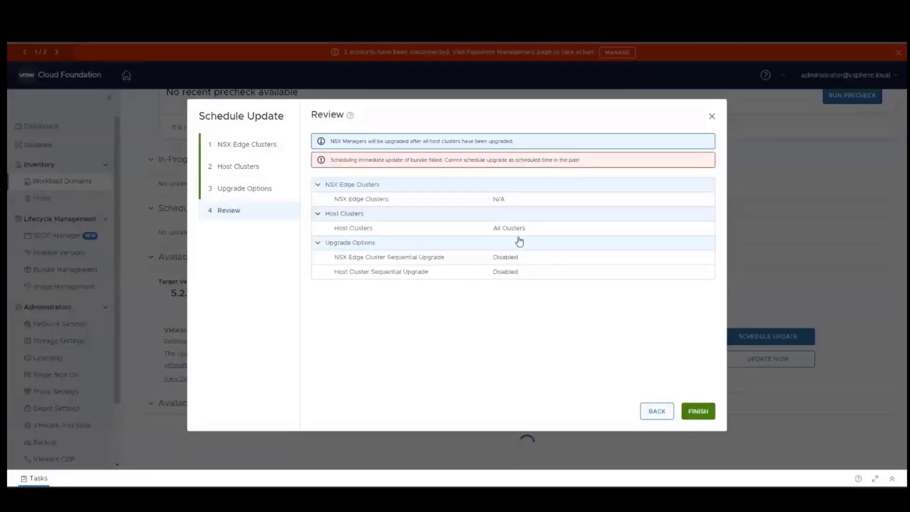
{"action": "left_click", "coordinate": [697, 413]}
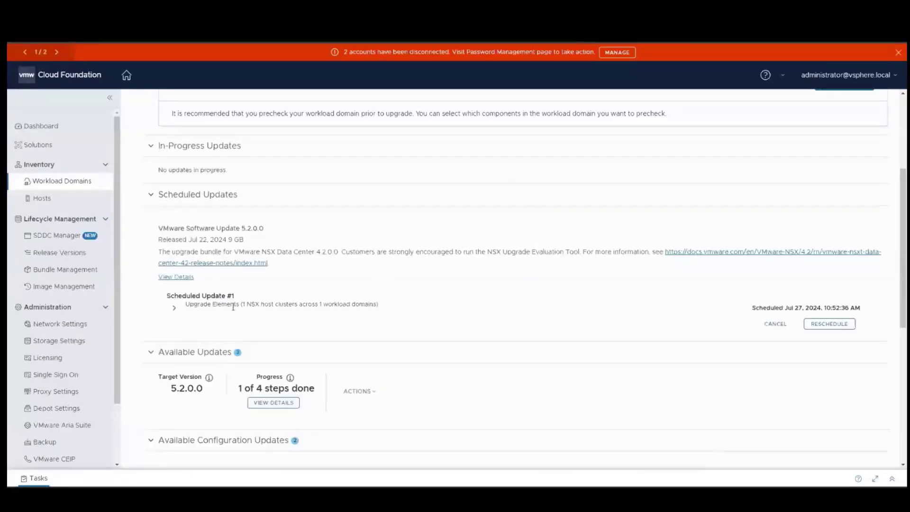
Expand Scheduled Update #1's elements, select vcf-m01-cl01, and view the 5.2.0.0 update details.
{"action": "left_click", "coordinate": [174, 308]}
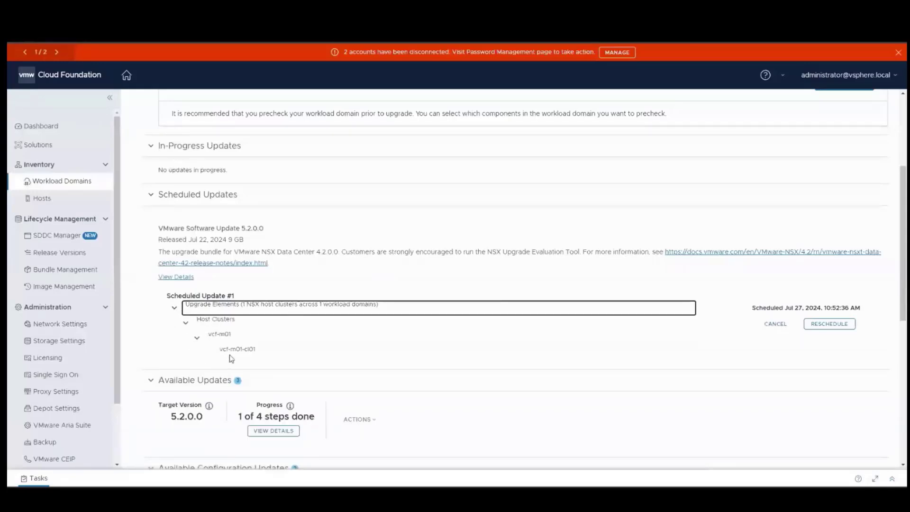
{"action": "left_click", "coordinate": [289, 354]}
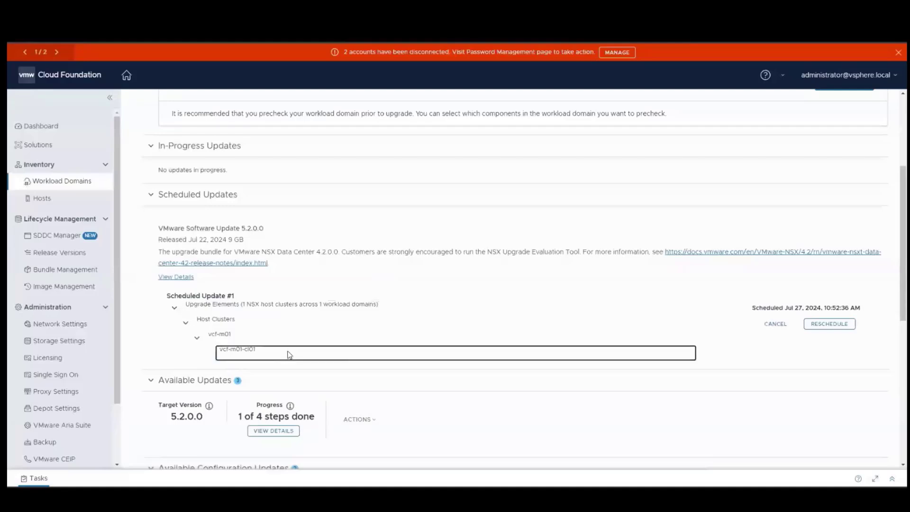
{"action": "left_click", "coordinate": [176, 277]}
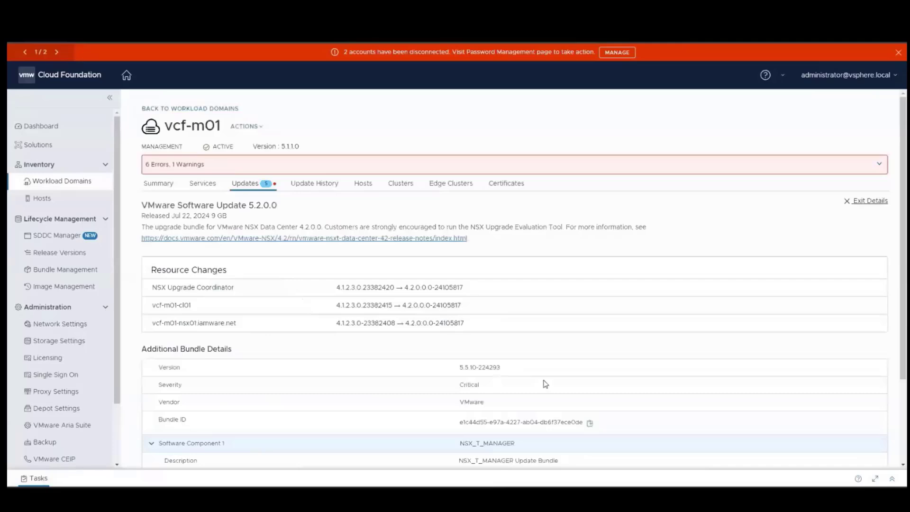
{"action": "scroll", "coordinate": [545, 384], "scroll_direction": "down", "scroll_amount": 2}
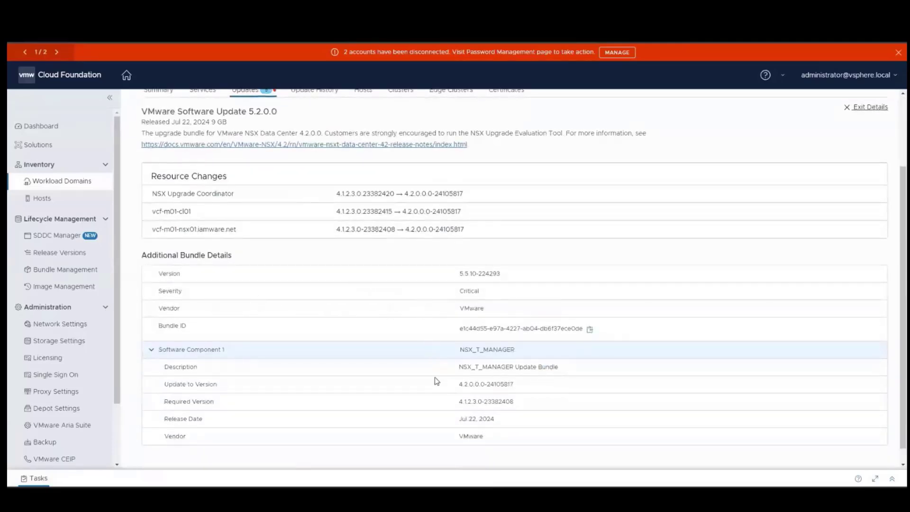
{"action": "scroll", "coordinate": [433, 375], "scroll_direction": "down", "scroll_amount": 1}
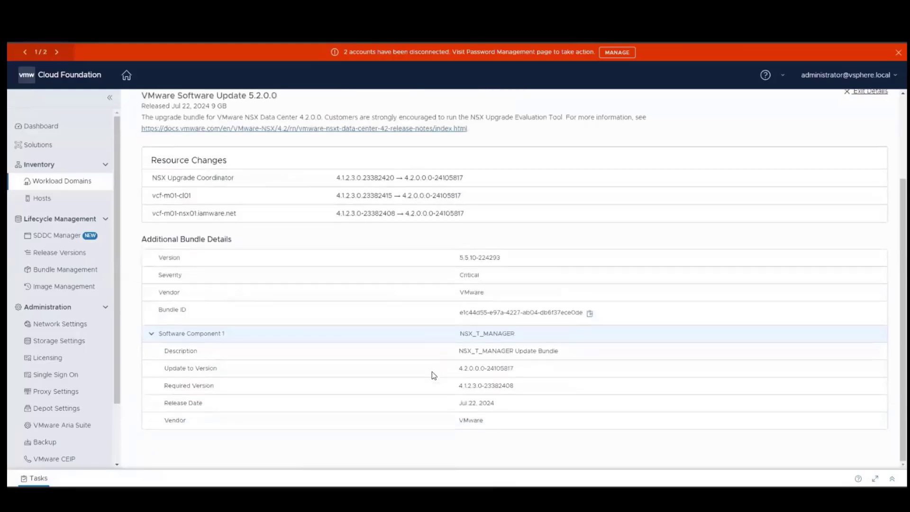
{"action": "scroll", "coordinate": [434, 376], "scroll_direction": "up", "scroll_amount": 7}
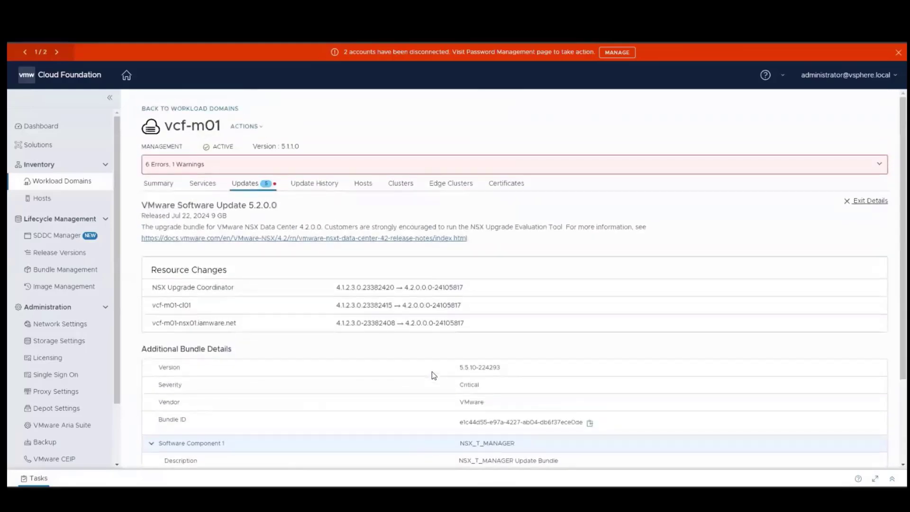
Close the update details and re-expand the scheduled update's elements and vcf-m01 cluster entry.
{"action": "left_click", "coordinate": [857, 205]}
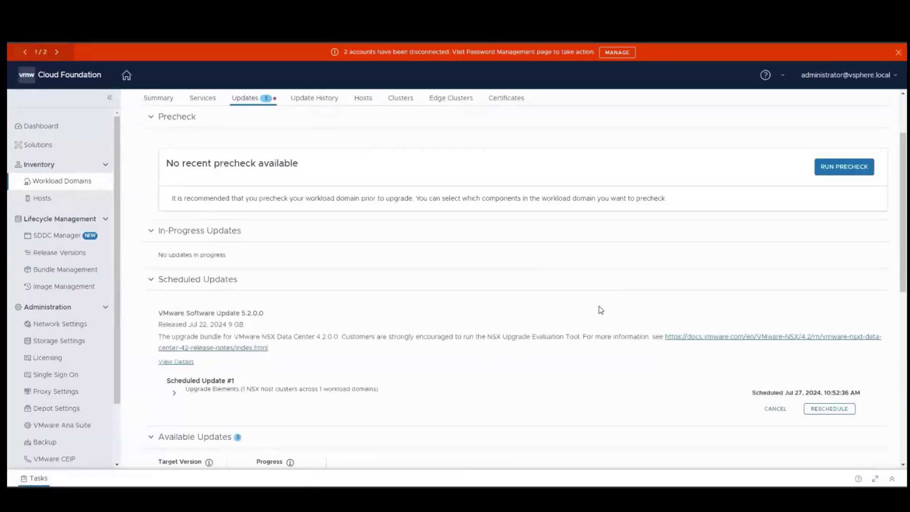
{"action": "scroll", "coordinate": [397, 390], "scroll_direction": "down", "scroll_amount": 1}
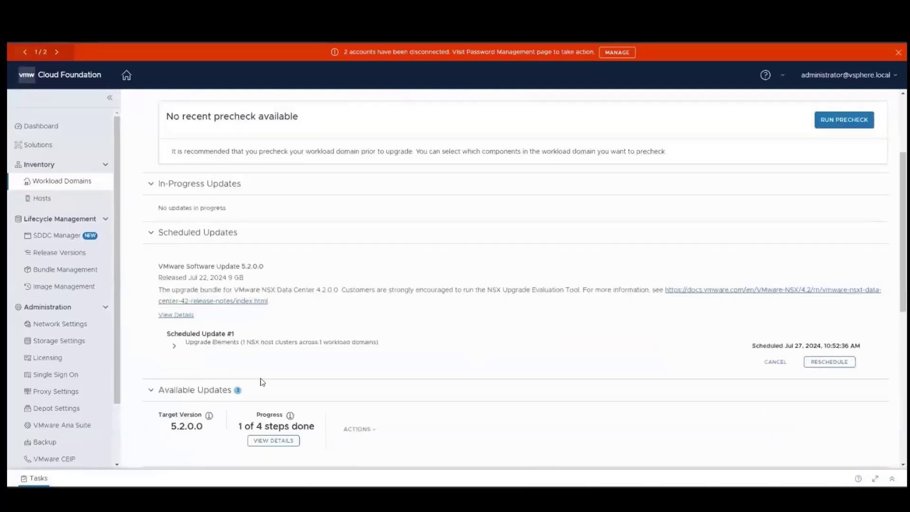
{"action": "left_click", "coordinate": [171, 348]}
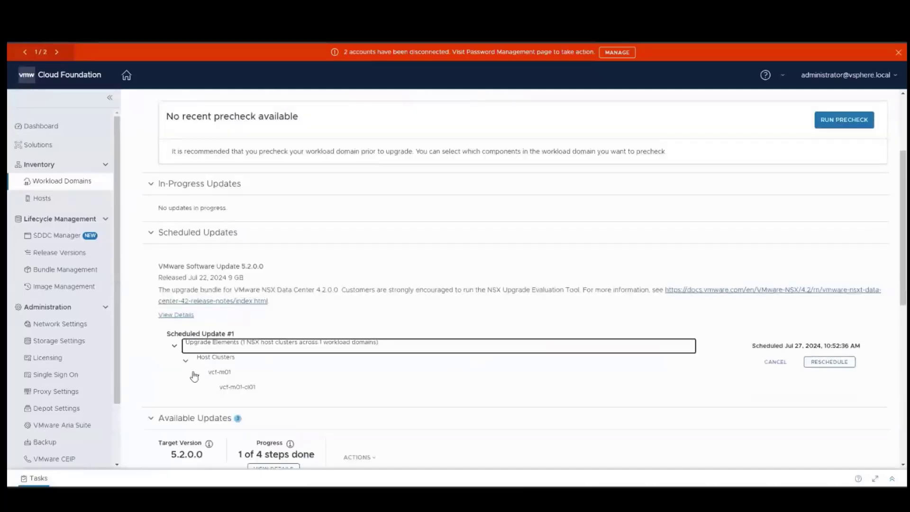
{"action": "left_click", "coordinate": [196, 376]}
{"action": "left_click", "coordinate": [196, 376]}
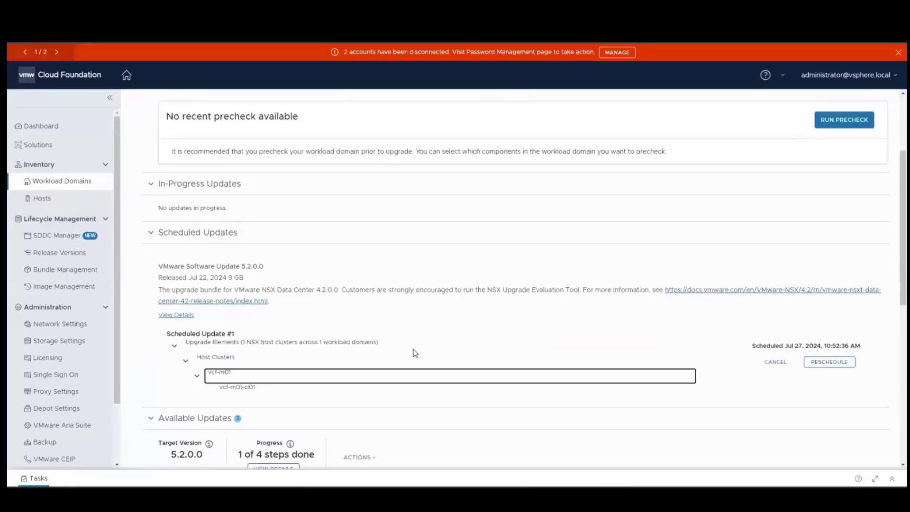
{"action": "scroll", "coordinate": [415, 354], "scroll_direction": "down", "scroll_amount": 5}
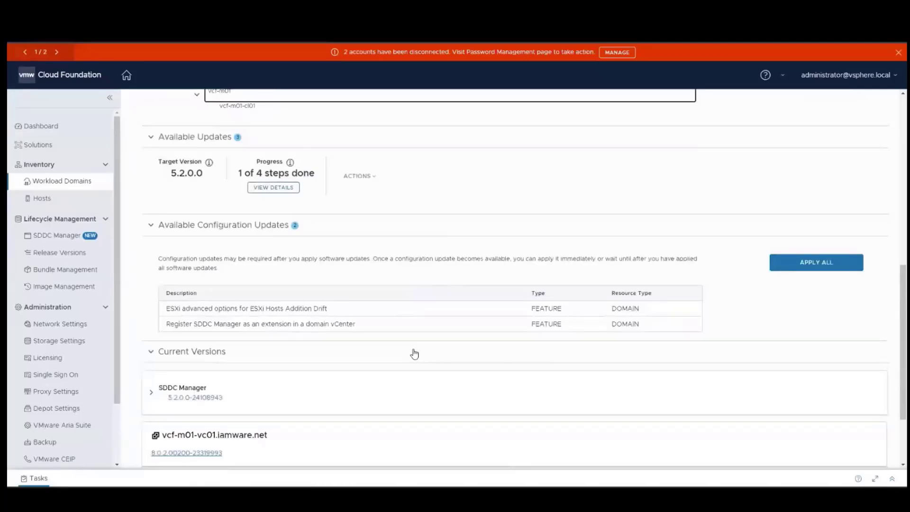
{"action": "scroll", "coordinate": [415, 354], "scroll_direction": "up", "scroll_amount": 3}
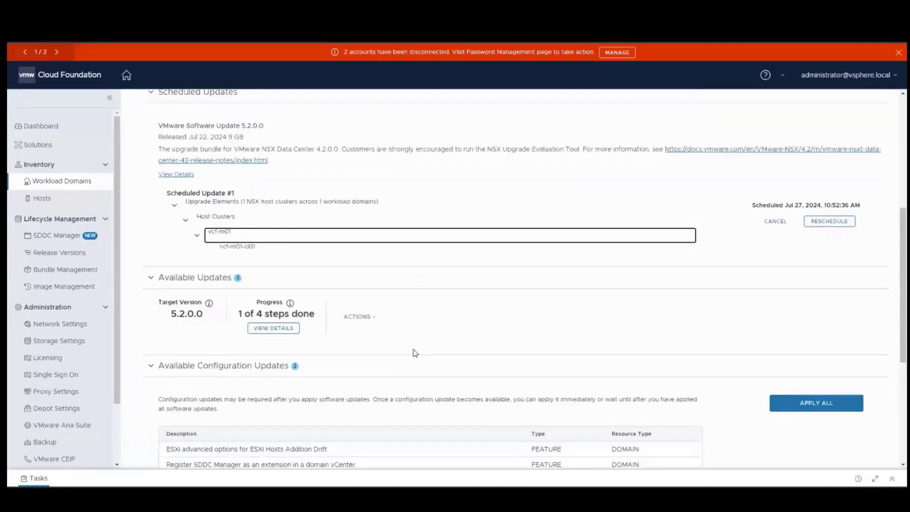
{"action": "scroll", "coordinate": [415, 353], "scroll_direction": "up", "scroll_amount": 1}
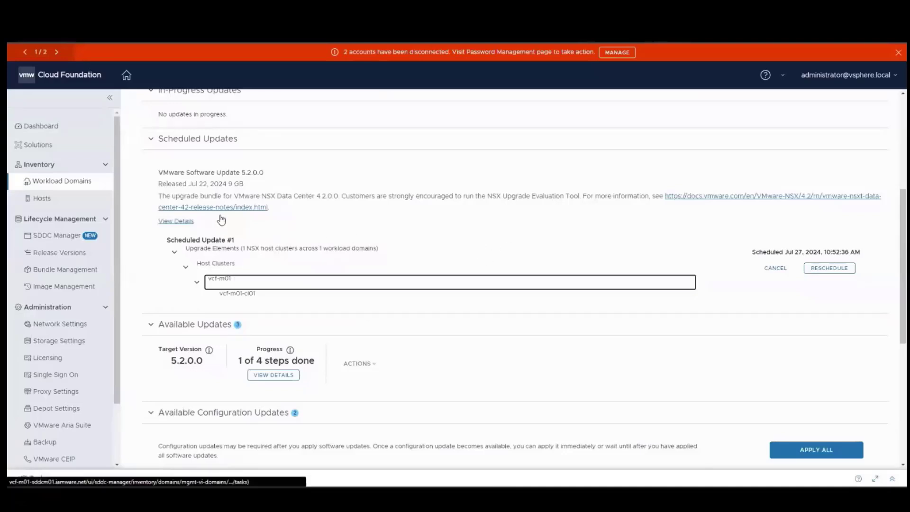
Refresh vcf-m01's Updates tab via Services and recheck the scheduled update's elements.
{"action": "left_click", "coordinate": [485, 235]}
{"action": "scroll", "coordinate": [485, 235], "scroll_direction": "up", "scroll_amount": 1}
{"action": "scroll", "coordinate": [485, 236], "scroll_direction": "up", "scroll_amount": 5}
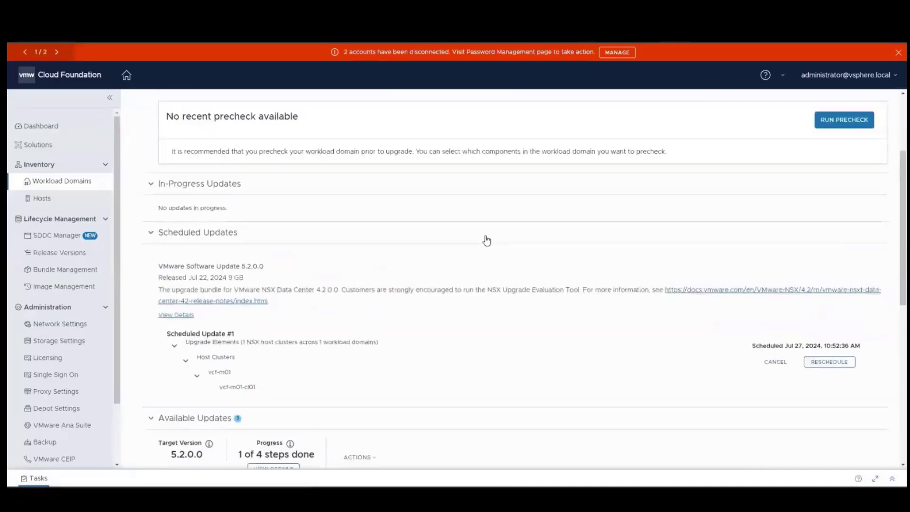
{"action": "left_click", "coordinate": [251, 186]}
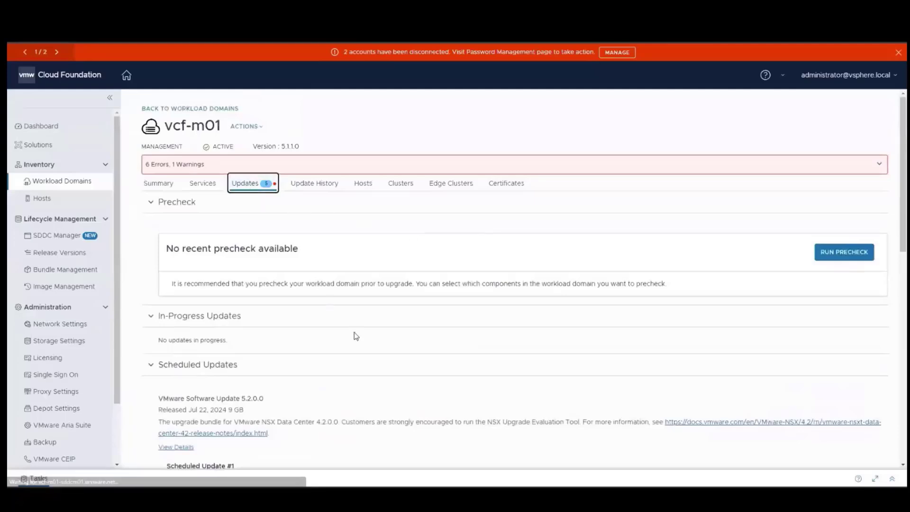
{"action": "left_click", "coordinate": [204, 185]}
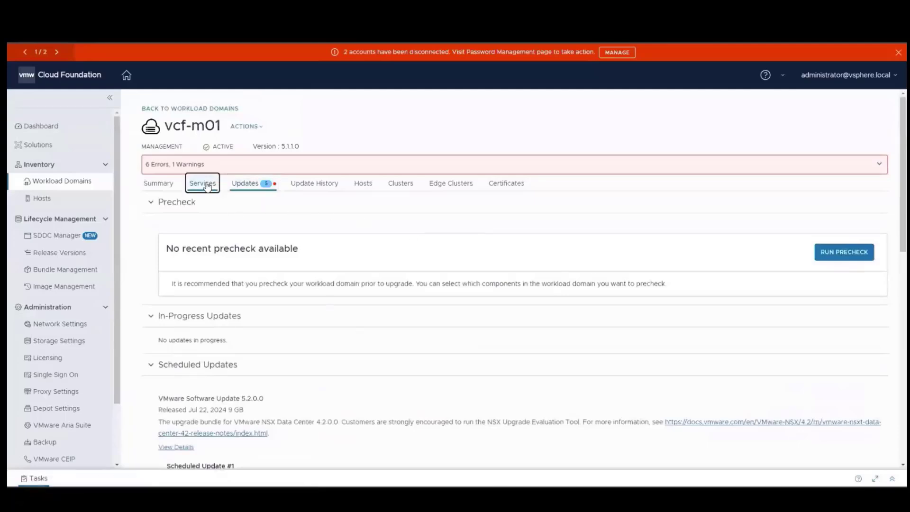
{"action": "left_click", "coordinate": [240, 187]}
{"action": "scroll", "coordinate": [357, 295], "scroll_direction": "down", "scroll_amount": 4}
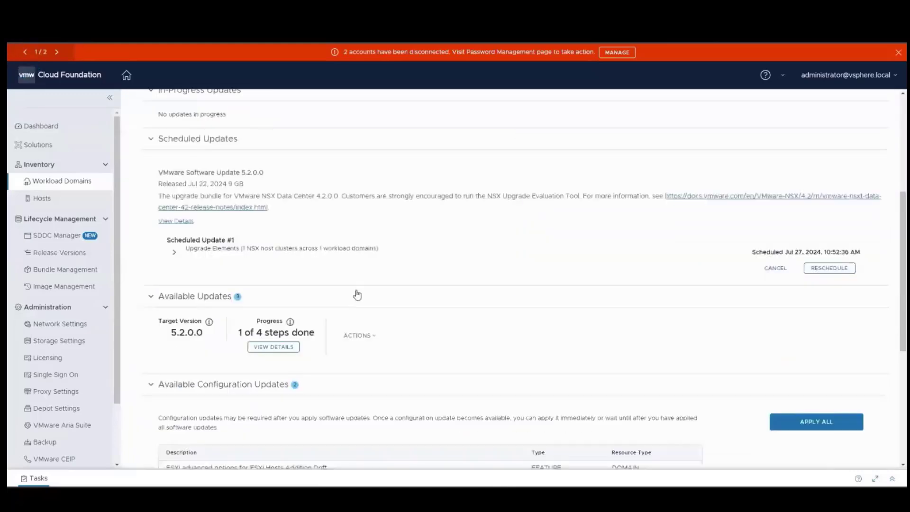
{"action": "scroll", "coordinate": [357, 294], "scroll_direction": "up", "scroll_amount": 1}
{"action": "left_click", "coordinate": [175, 300]}
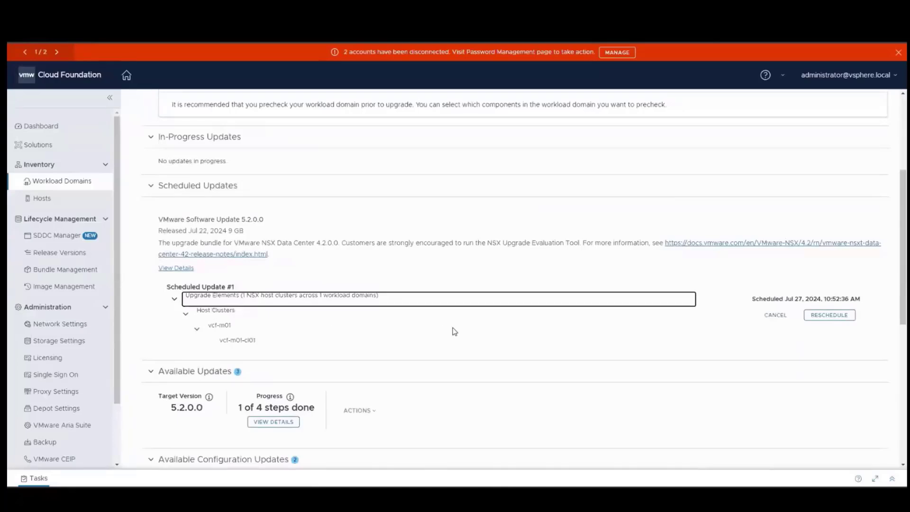
{"action": "scroll", "coordinate": [455, 331], "scroll_direction": "down", "scroll_amount": 3}
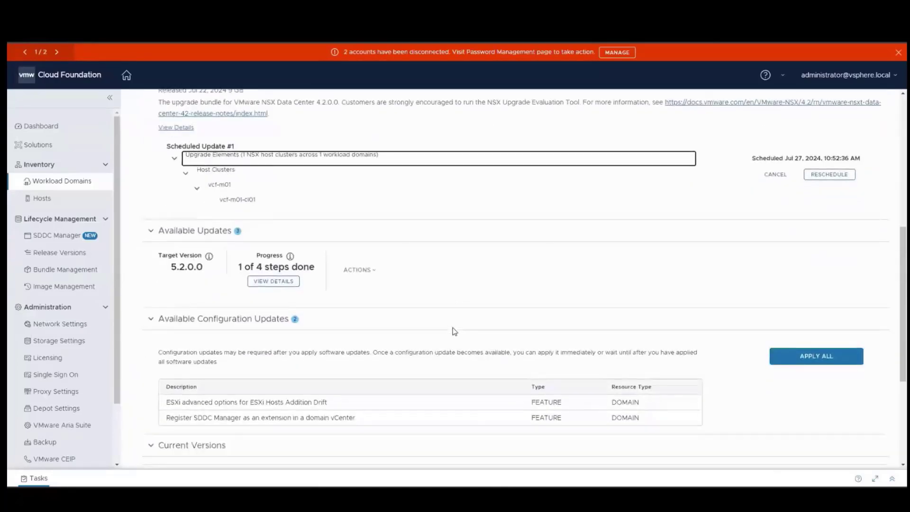
{"action": "scroll", "coordinate": [455, 331], "scroll_direction": "up", "scroll_amount": 3}
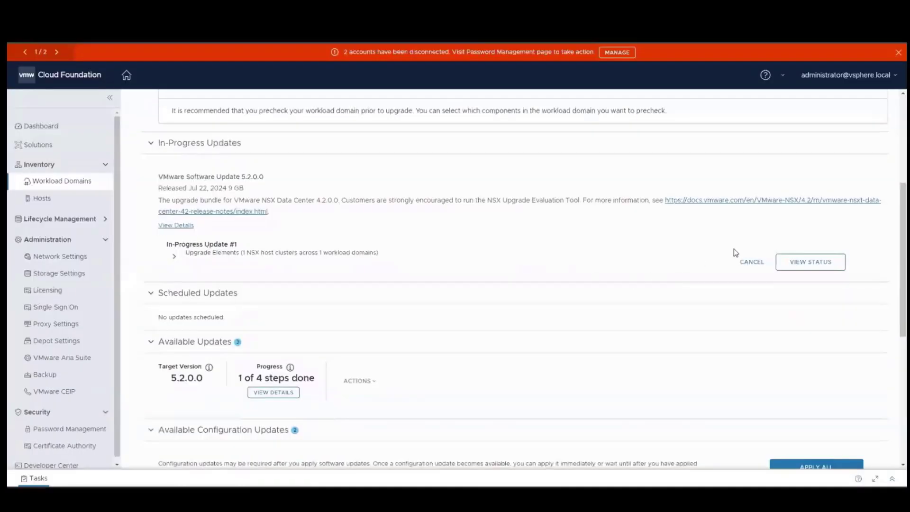
Expand In-Progress Update #1's elements and open its live update status.
{"action": "left_click", "coordinate": [173, 256]}
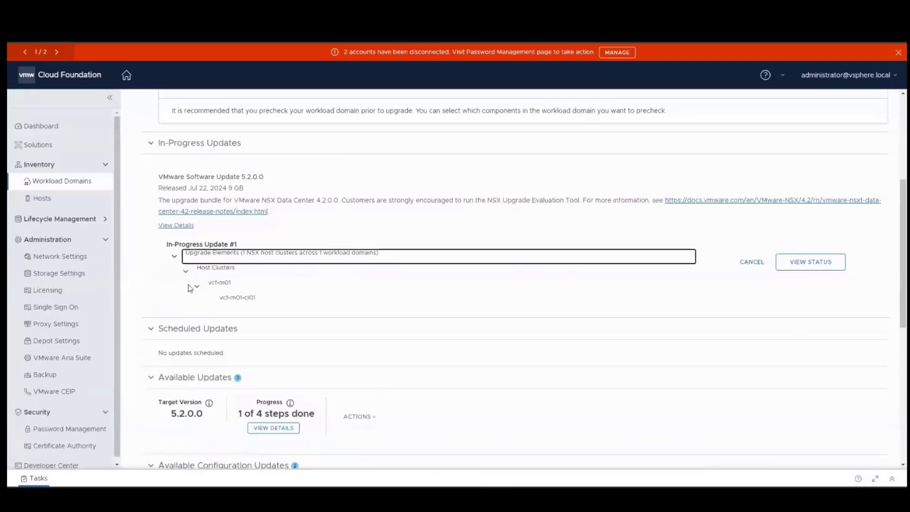
{"action": "left_click", "coordinate": [807, 263]}
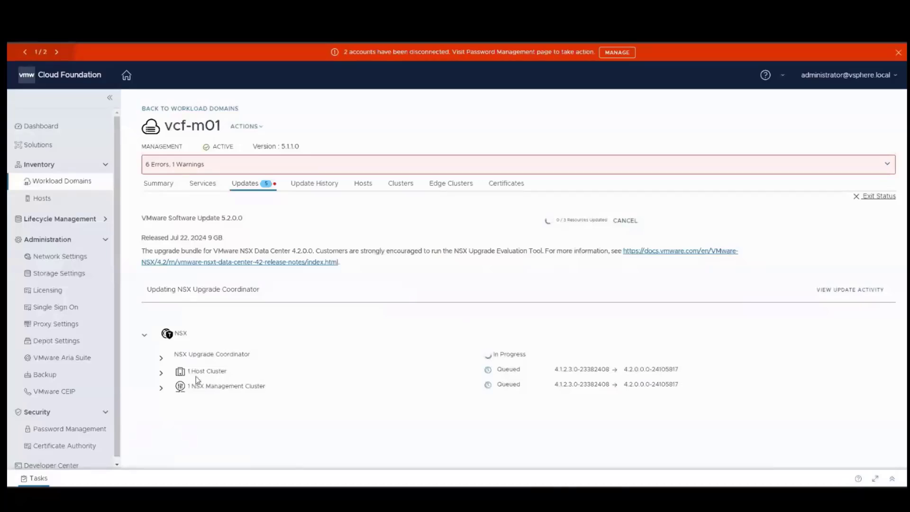
Expand the NSX Upgrade Coordinator stages, check the update activity log, and expand the host cluster.
{"action": "left_click", "coordinate": [162, 357]}
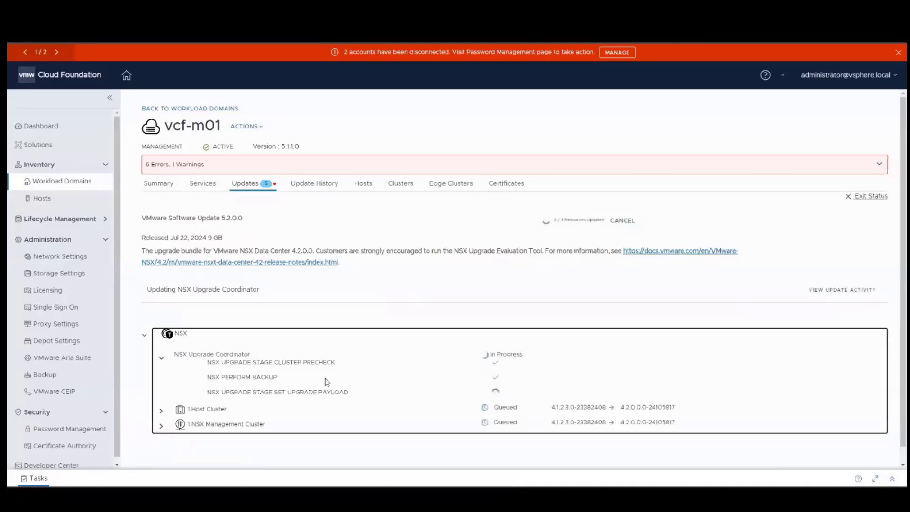
{"action": "scroll", "coordinate": [326, 380], "scroll_direction": "down", "scroll_amount": 1}
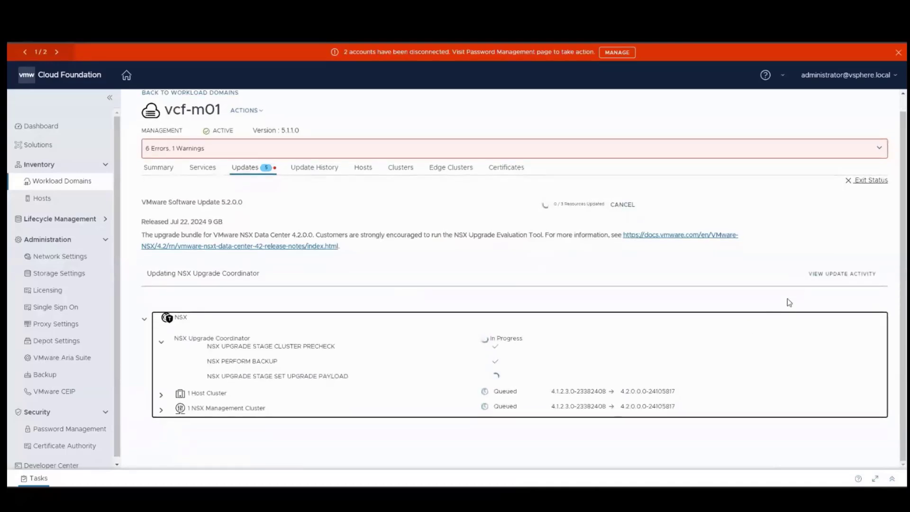
{"action": "left_click", "coordinate": [822, 274]}
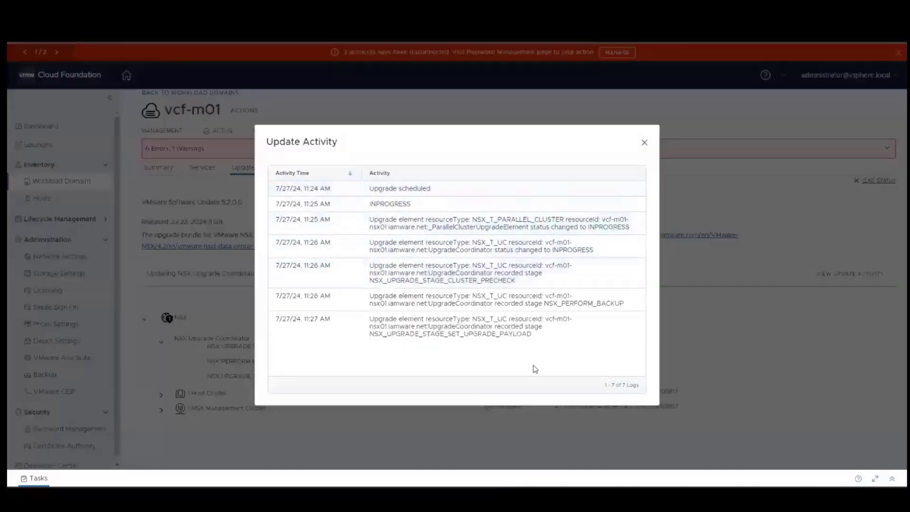
{"action": "left_click", "coordinate": [643, 143]}
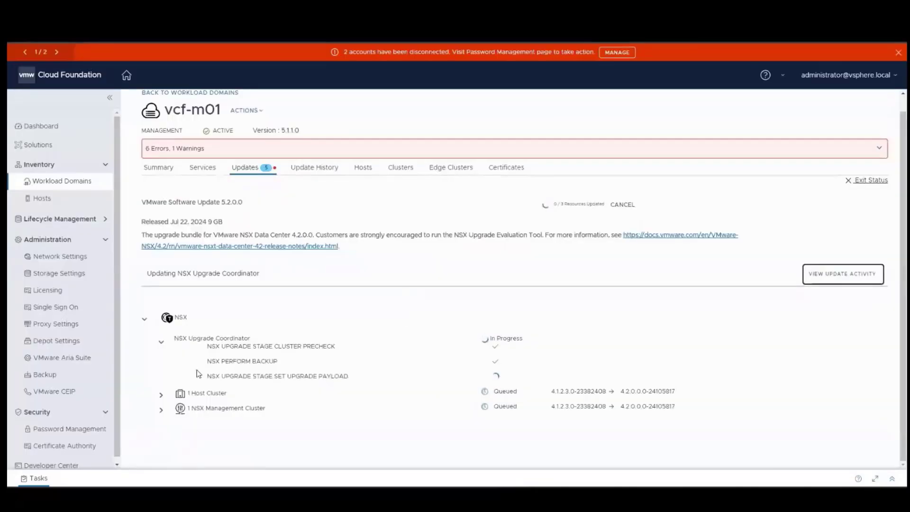
{"action": "left_click", "coordinate": [161, 396]}
{"action": "scroll", "coordinate": [162, 397], "scroll_direction": "down", "scroll_amount": 1}
Expand the NSX Management Cluster to show its manager node, then close the NSX VM console.
{"action": "left_click", "coordinate": [161, 410]}
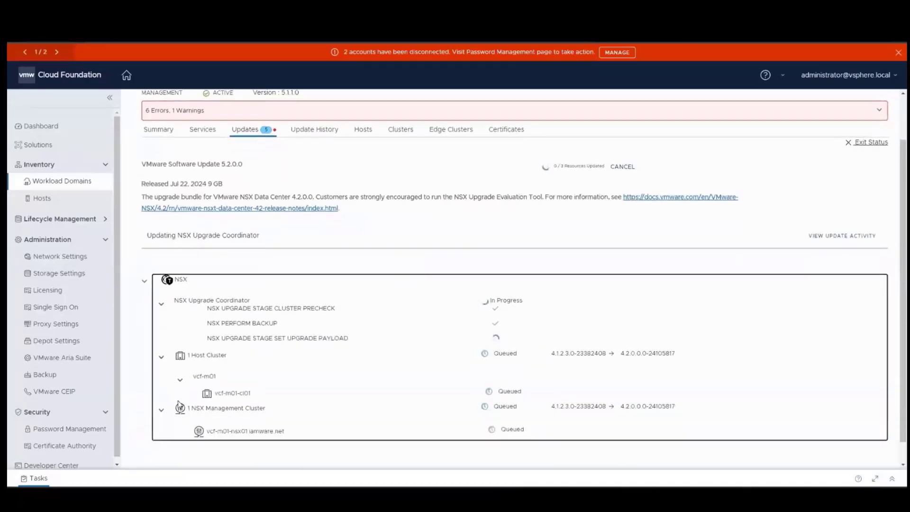
{"action": "scroll", "coordinate": [211, 384], "scroll_direction": "down", "scroll_amount": 1}
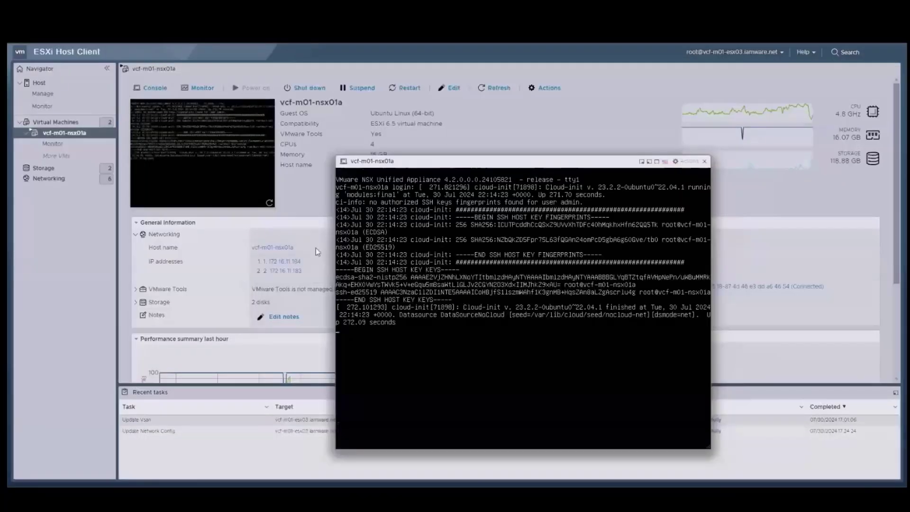
{"action": "left_click", "coordinate": [705, 161]}
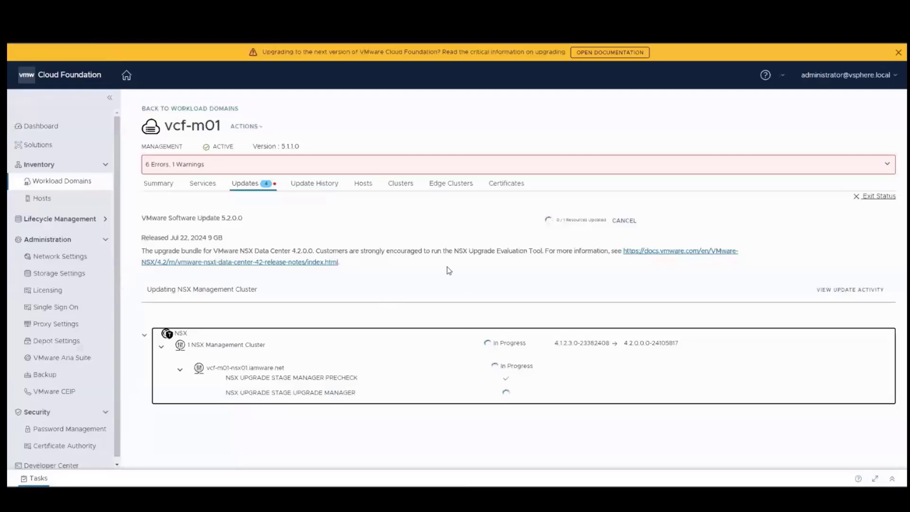
{"action": "left_click", "coordinate": [882, 196]}
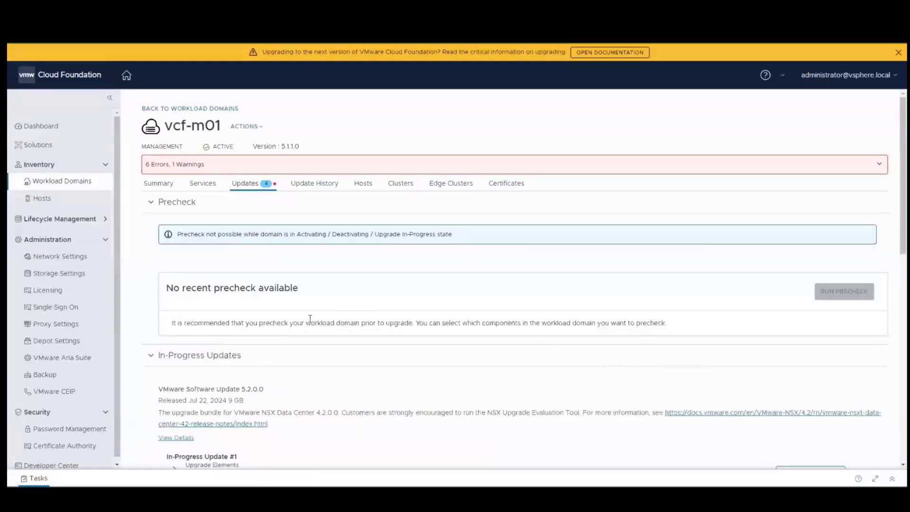
{"action": "scroll", "coordinate": [311, 364], "scroll_direction": "down", "scroll_amount": 2}
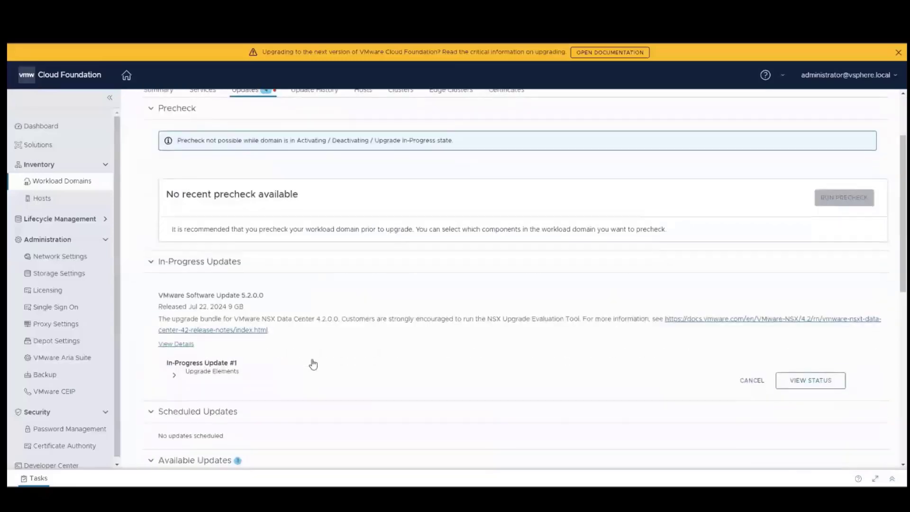
{"action": "left_click", "coordinate": [781, 381]}
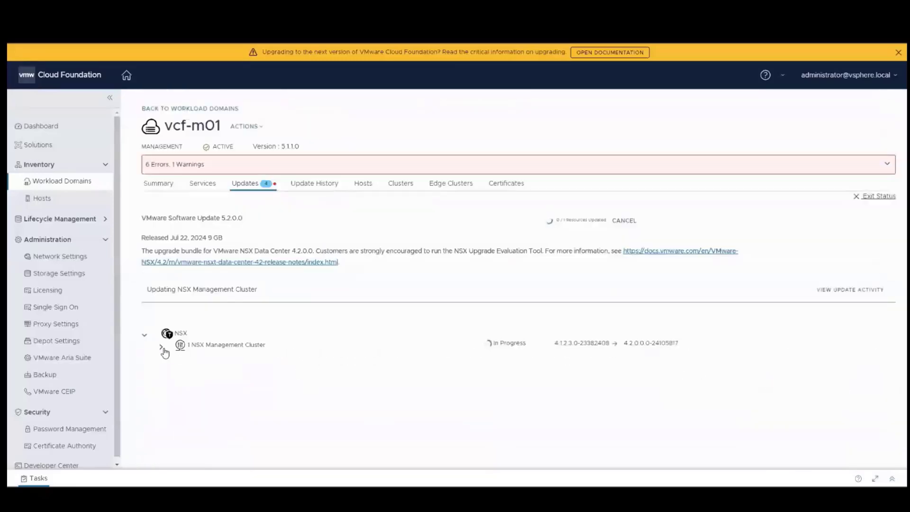
{"action": "left_click", "coordinate": [162, 348]}
{"action": "left_click", "coordinate": [181, 370]}
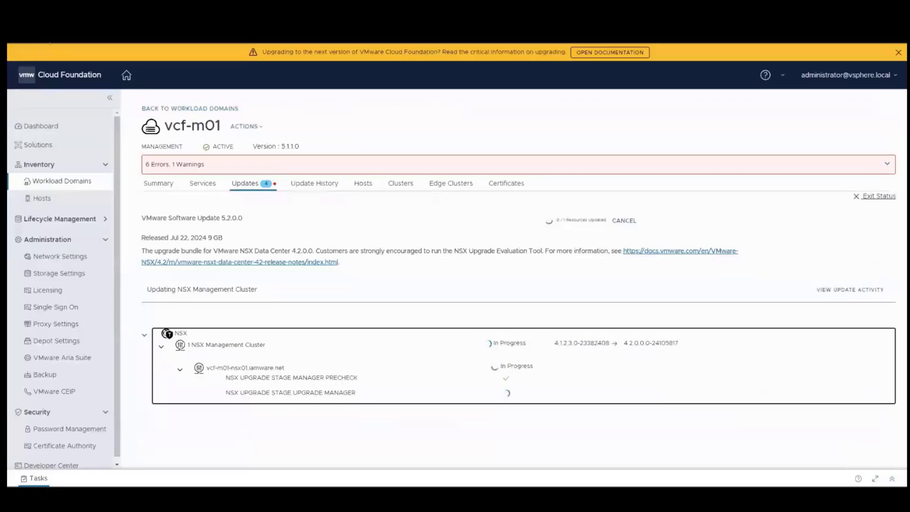
{"action": "key", "text": "F5"}
{"action": "left_click", "coordinate": [494, 90]}
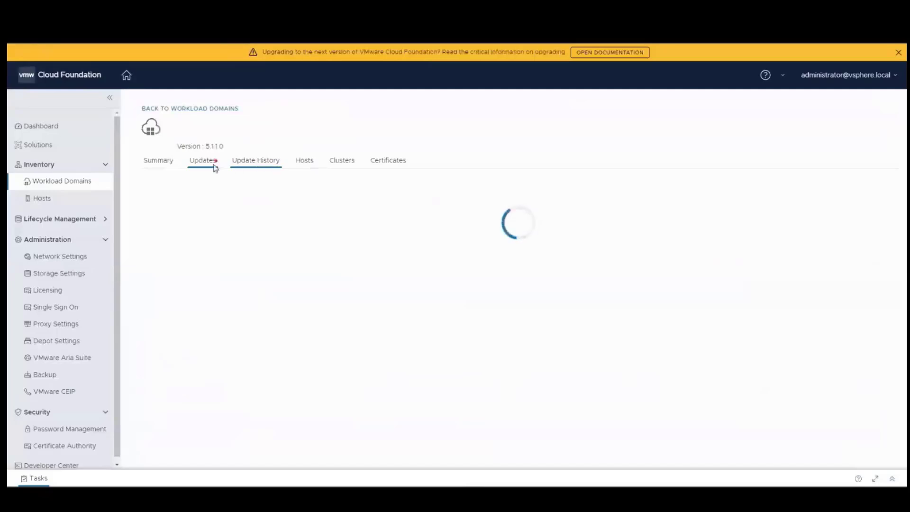
{"action": "scroll", "coordinate": [323, 274], "scroll_direction": "down", "scroll_amount": 1}
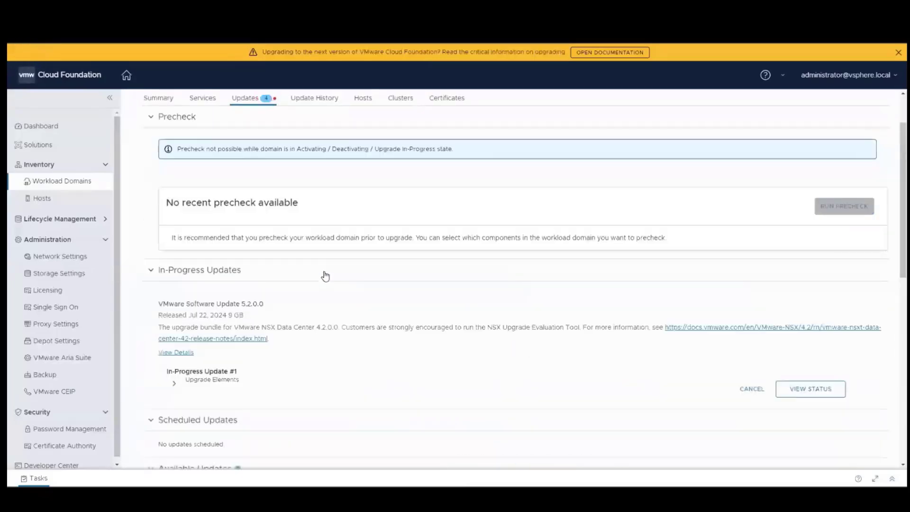
{"action": "scroll", "coordinate": [325, 276], "scroll_direction": "down", "scroll_amount": 3}
{"action": "left_click", "coordinate": [173, 242]}
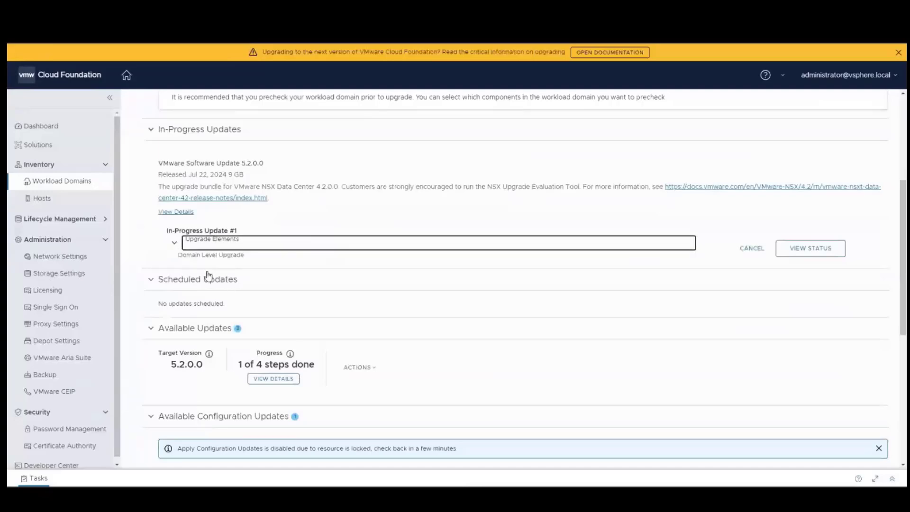
{"action": "left_click", "coordinate": [802, 253]}
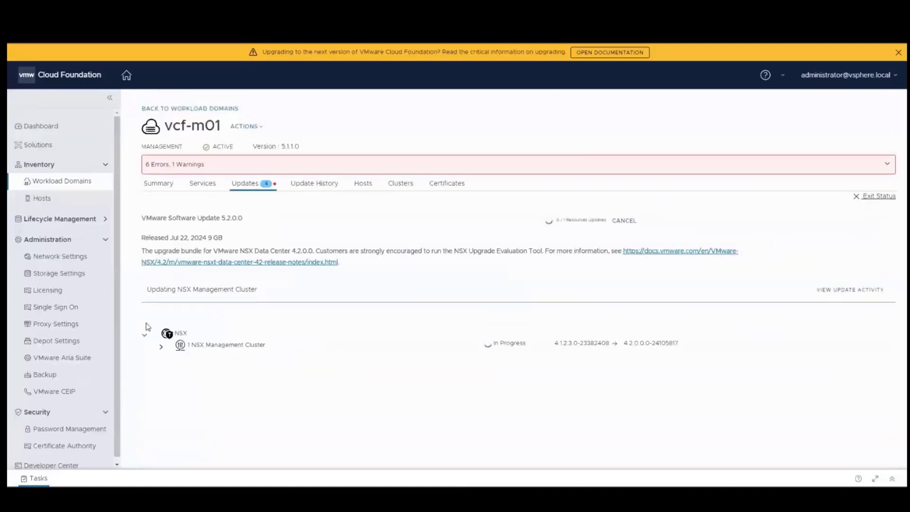
{"action": "left_click", "coordinate": [161, 346]}
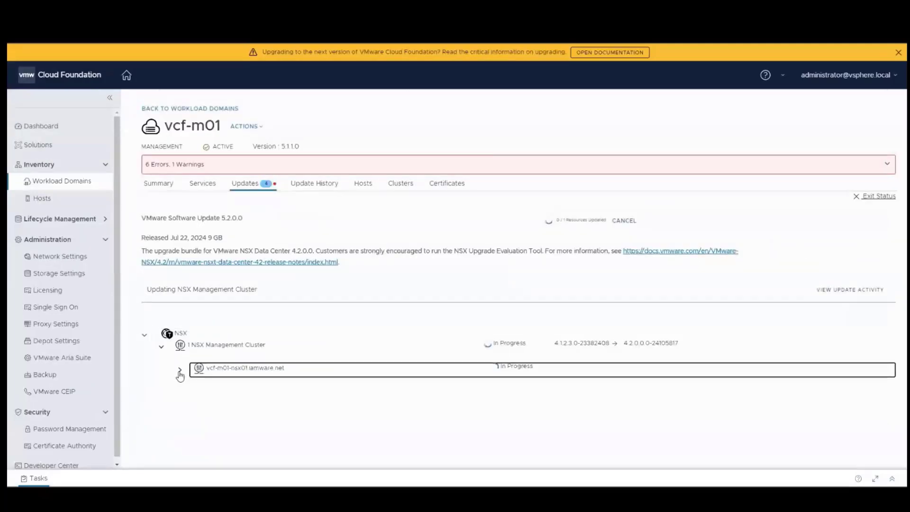
{"action": "left_click", "coordinate": [180, 371]}
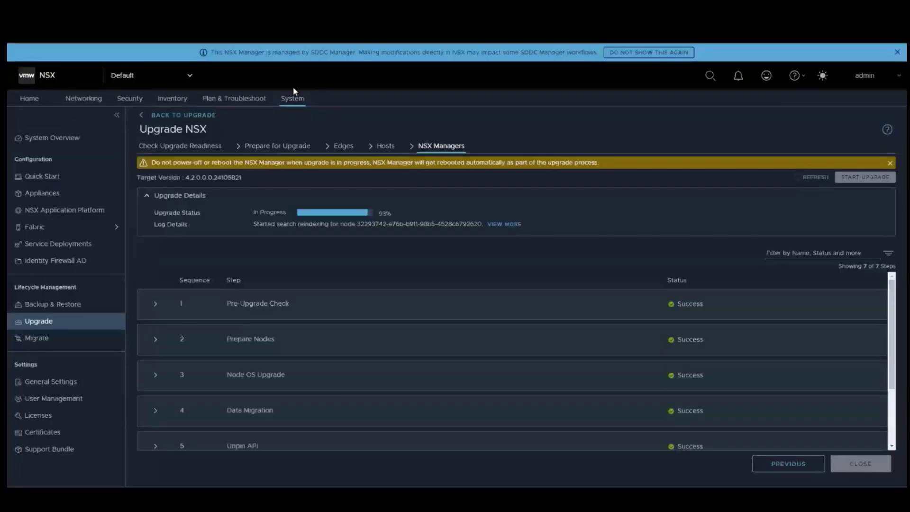
Expand the Unpin UI step and review the completed NSX manager upgrade stages.
{"action": "scroll", "coordinate": [501, 337], "scroll_direction": "down", "scroll_amount": 2}
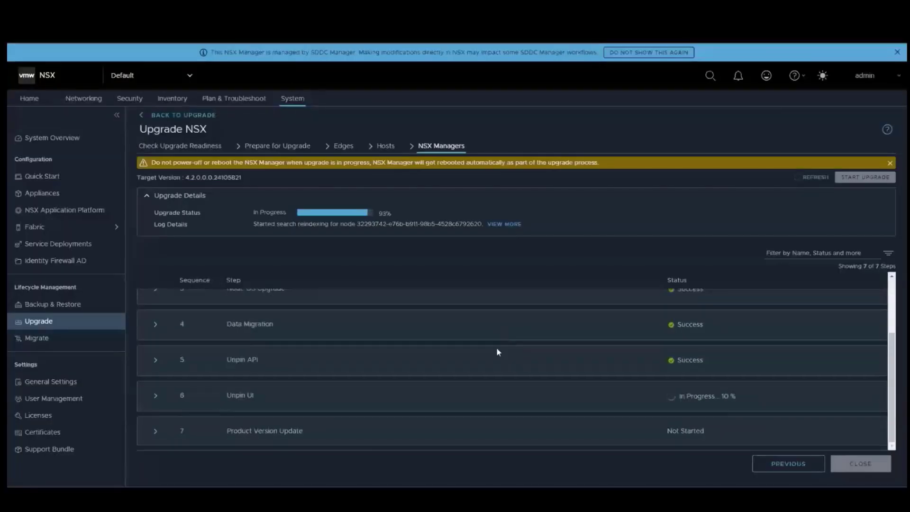
{"action": "left_click", "coordinate": [155, 395]}
{"action": "scroll", "coordinate": [240, 391], "scroll_direction": "down", "scroll_amount": 2}
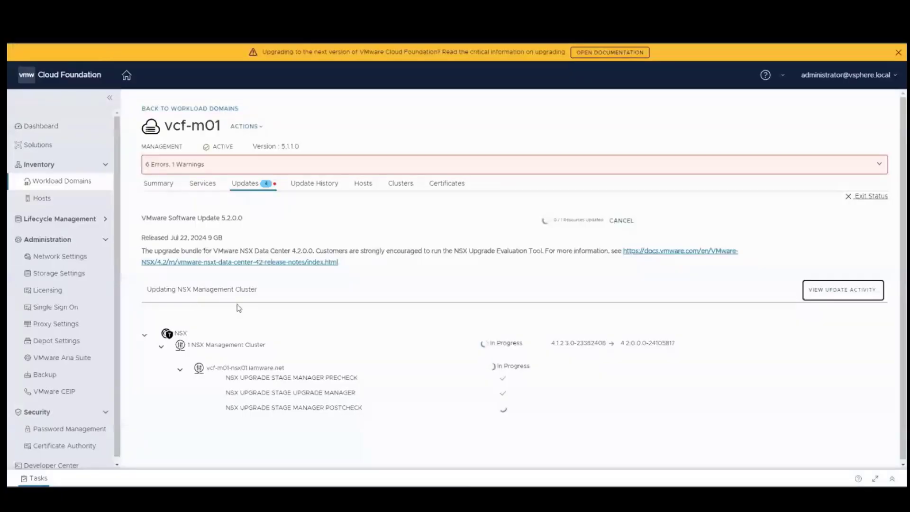
{"action": "left_click_drag", "start_coordinate": [238, 377], "coordinate": [366, 401]}
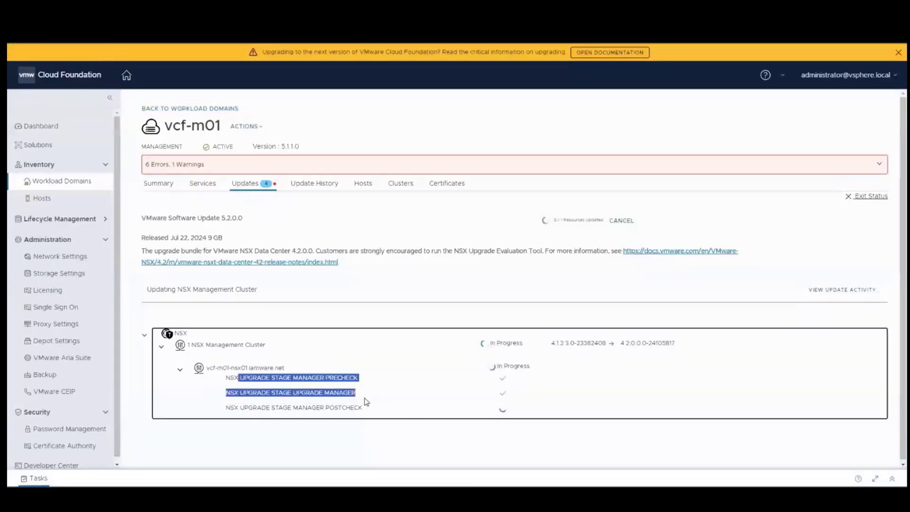
{"action": "left_click", "coordinate": [517, 394]}
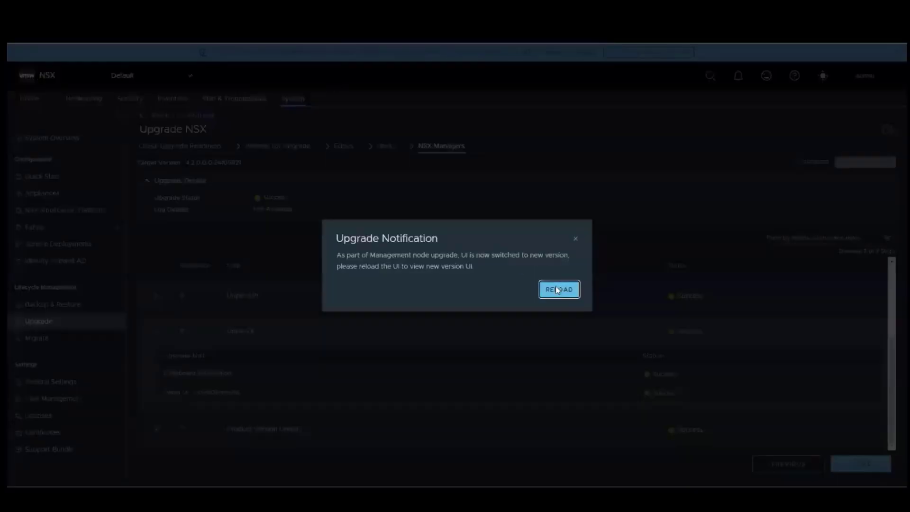
Reload into the upgraded NSX UI and confirm current version 4.2.0.0.0.24105817 on the upgrade overview.
{"action": "left_click", "coordinate": [557, 290]}
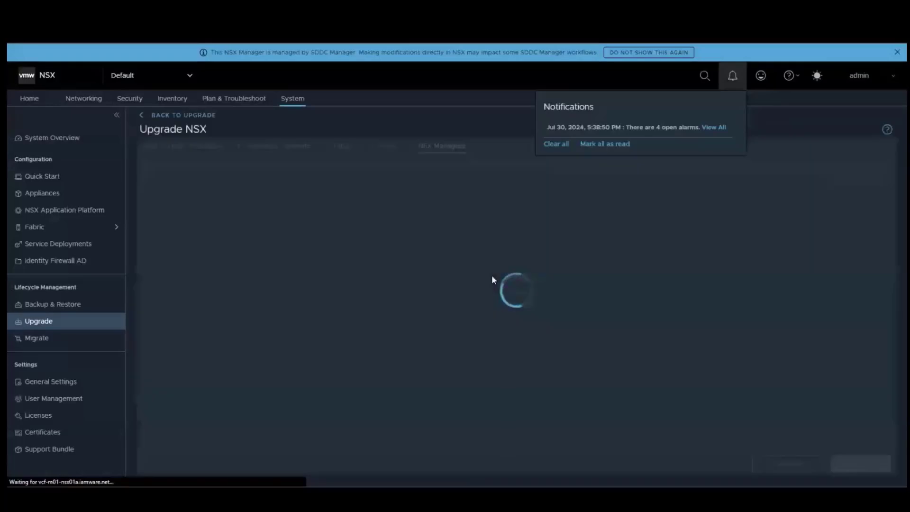
{"action": "left_click", "coordinate": [556, 185]}
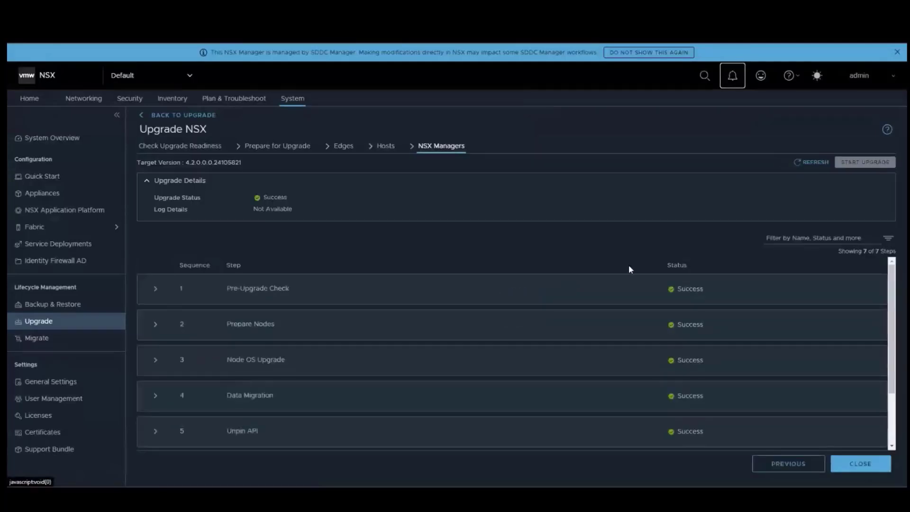
{"action": "scroll", "coordinate": [630, 268], "scroll_direction": "down", "scroll_amount": 2}
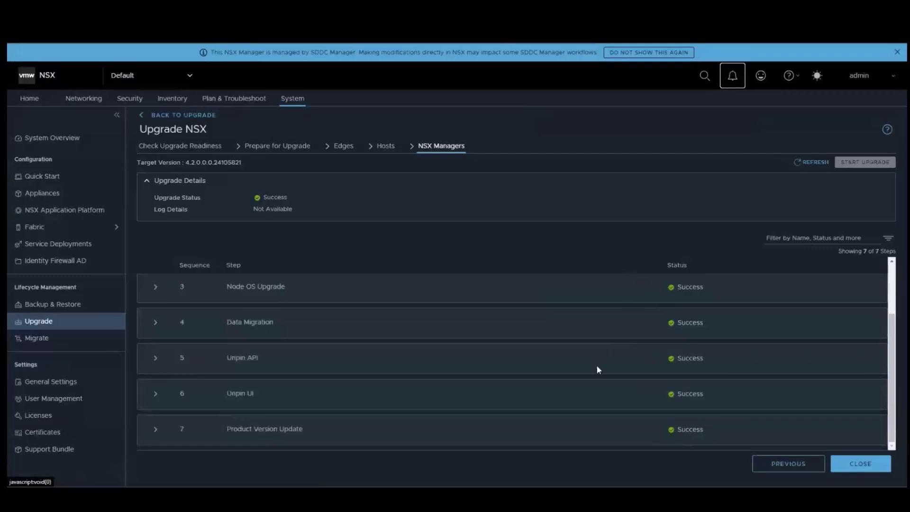
{"action": "left_click", "coordinate": [845, 464]}
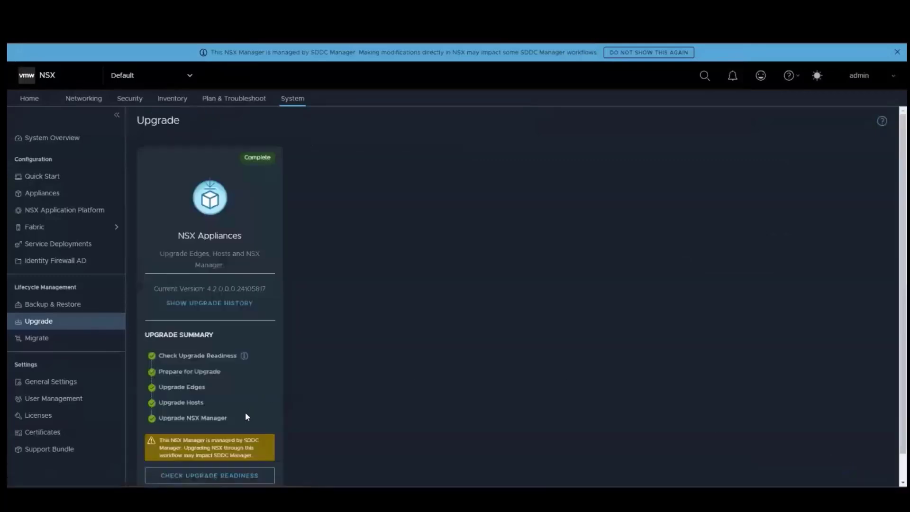
{"action": "scroll", "coordinate": [260, 417], "scroll_direction": "down", "scroll_amount": 1}
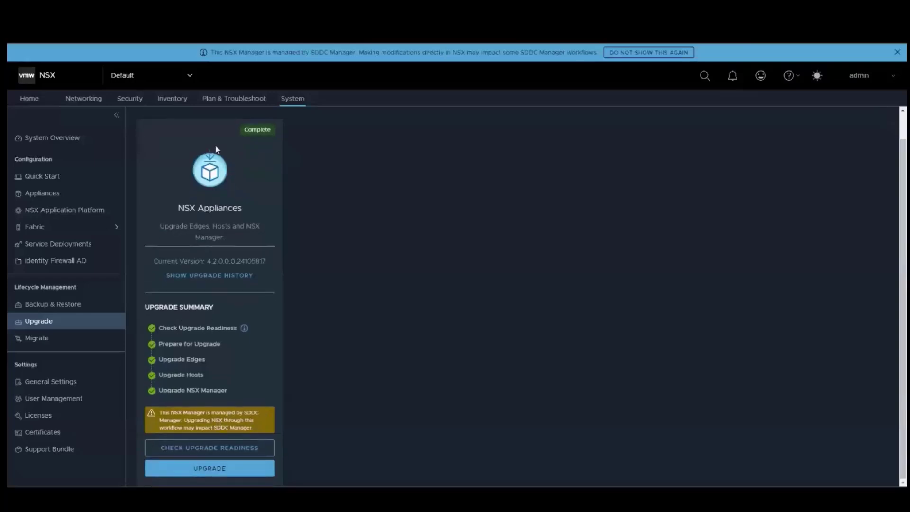
{"action": "left_click_drag", "start_coordinate": [208, 261], "coordinate": [240, 261]}
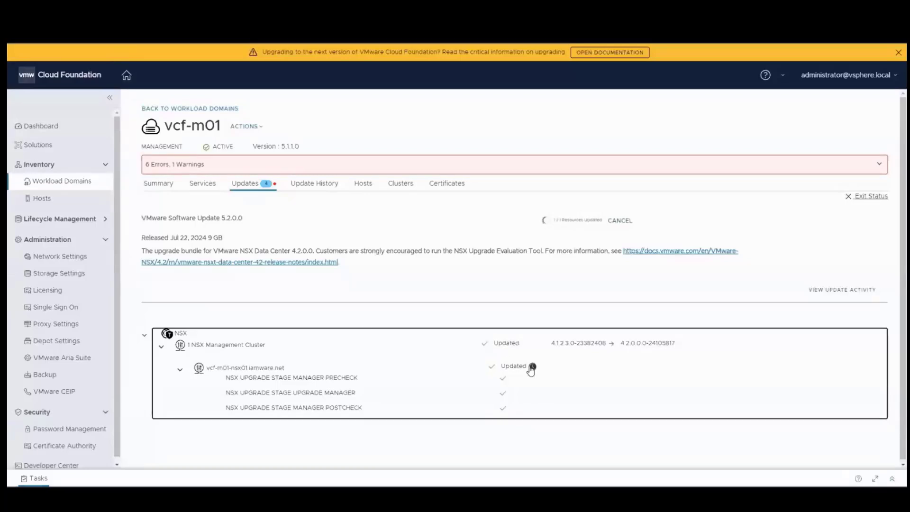
Check the NSX manager update's elapsed time and refresh vcf-m01's Updates view.
{"action": "left_click", "coordinate": [535, 370]}
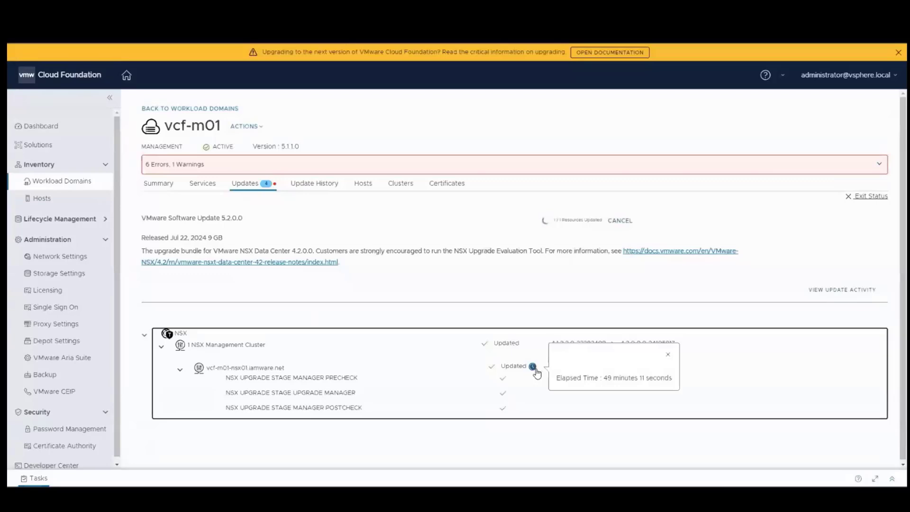
{"action": "left_click", "coordinate": [463, 356]}
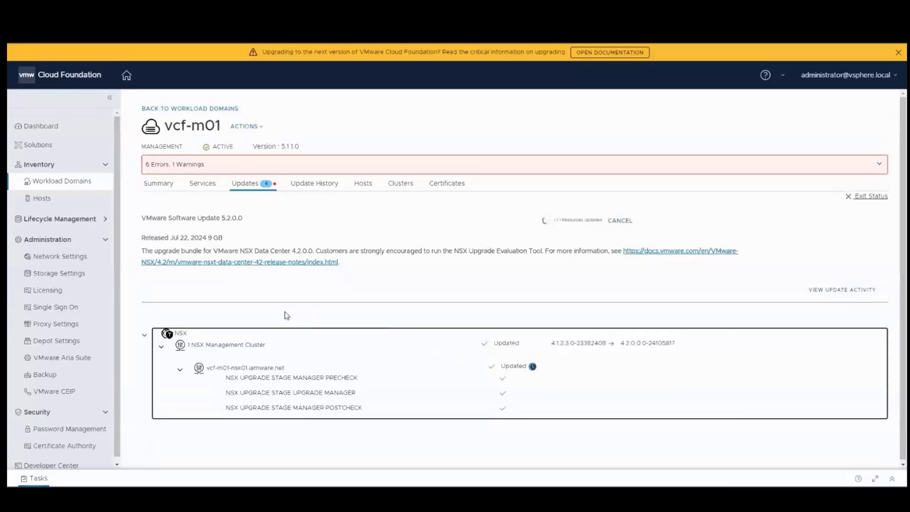
{"action": "left_click", "coordinate": [250, 185]}
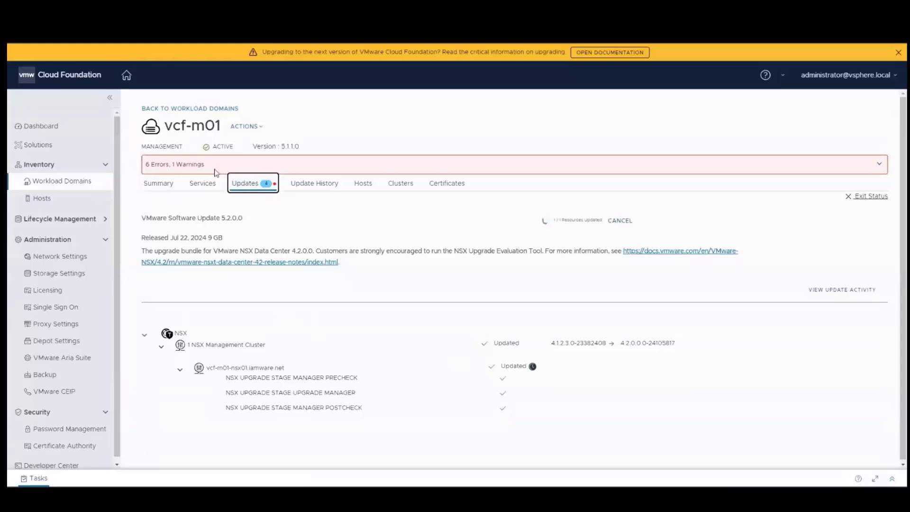
{"action": "left_click", "coordinate": [212, 187]}
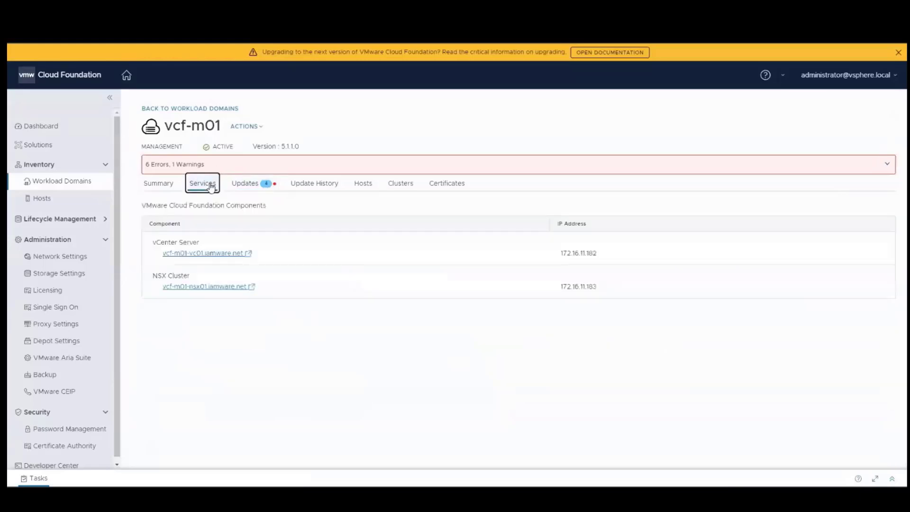
{"action": "left_click", "coordinate": [245, 184]}
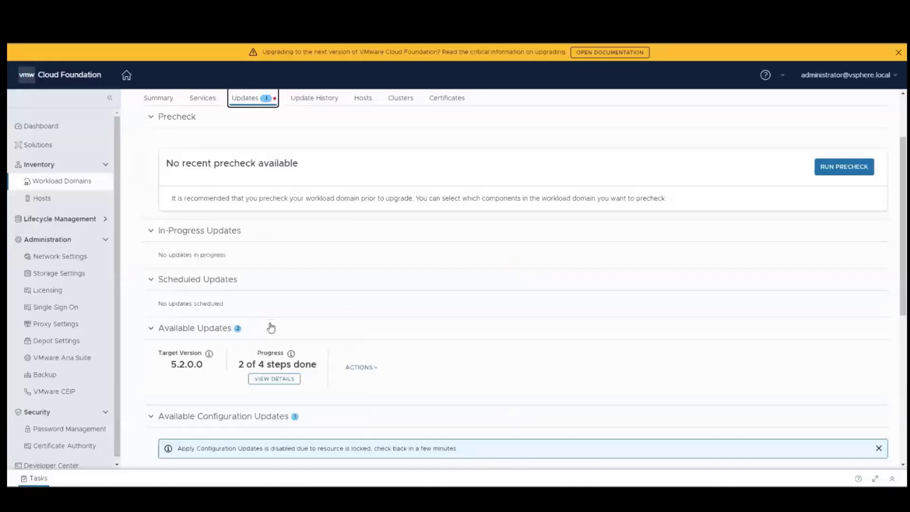
{"action": "scroll", "coordinate": [271, 327], "scroll_direction": "down", "scroll_amount": 2}
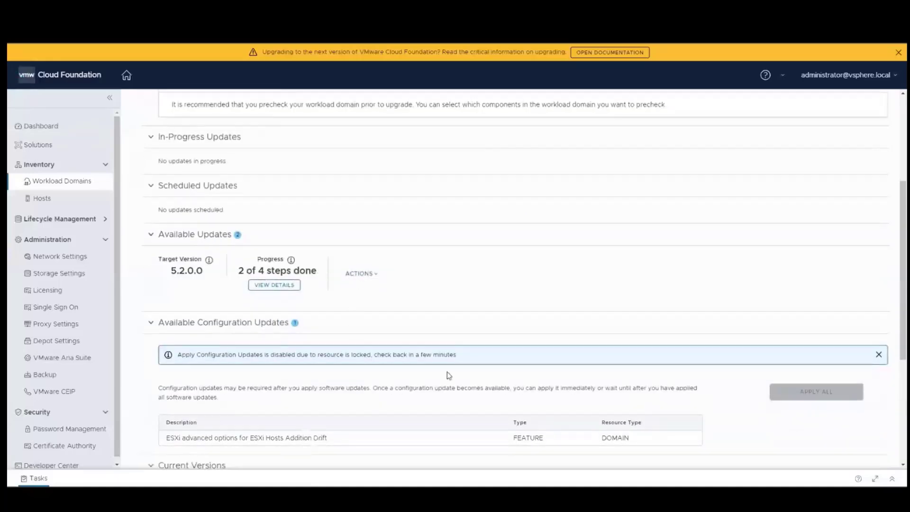
Review the four-step upgrade sequence, then go to the vcf-m01 Summary page.
{"action": "left_click", "coordinate": [283, 291]}
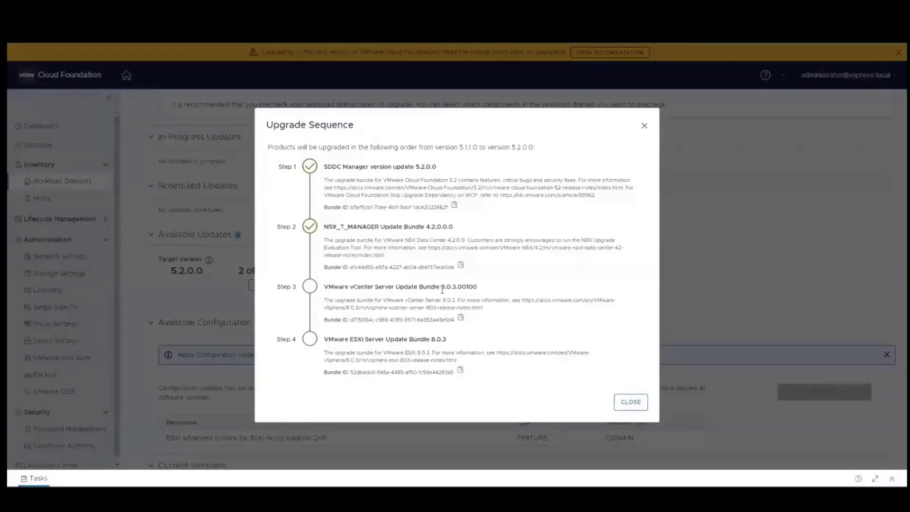
{"action": "left_click", "coordinate": [631, 402]}
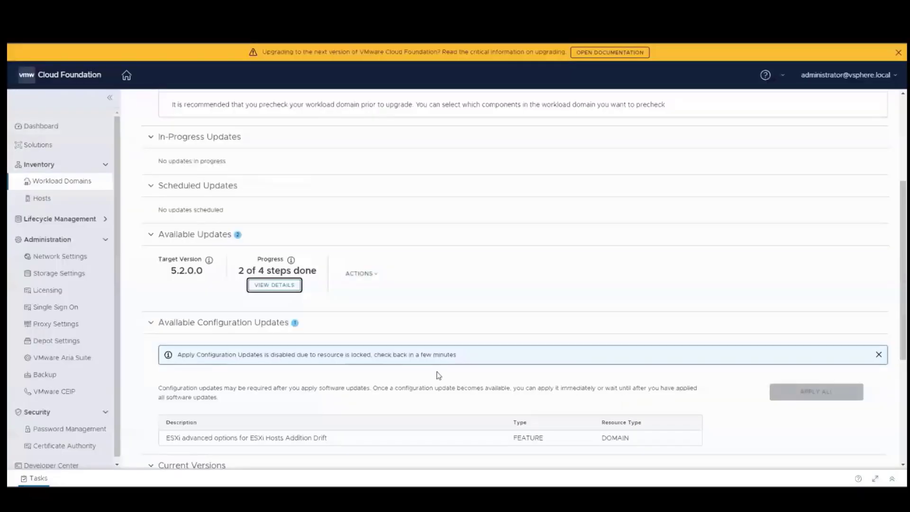
{"action": "scroll", "coordinate": [437, 374], "scroll_direction": "down", "scroll_amount": 2}
{"action": "scroll", "coordinate": [438, 374], "scroll_direction": "down", "scroll_amount": 5}
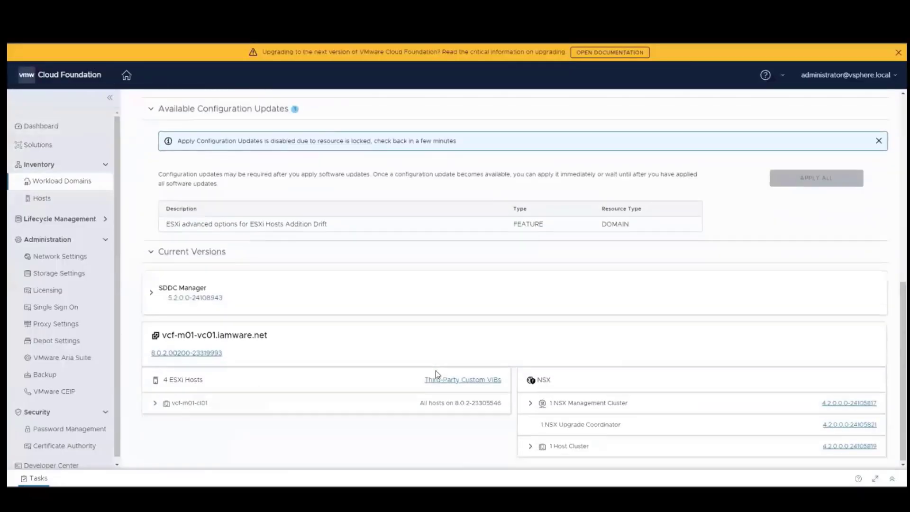
{"action": "scroll", "coordinate": [436, 371], "scroll_direction": "up", "scroll_amount": 6}
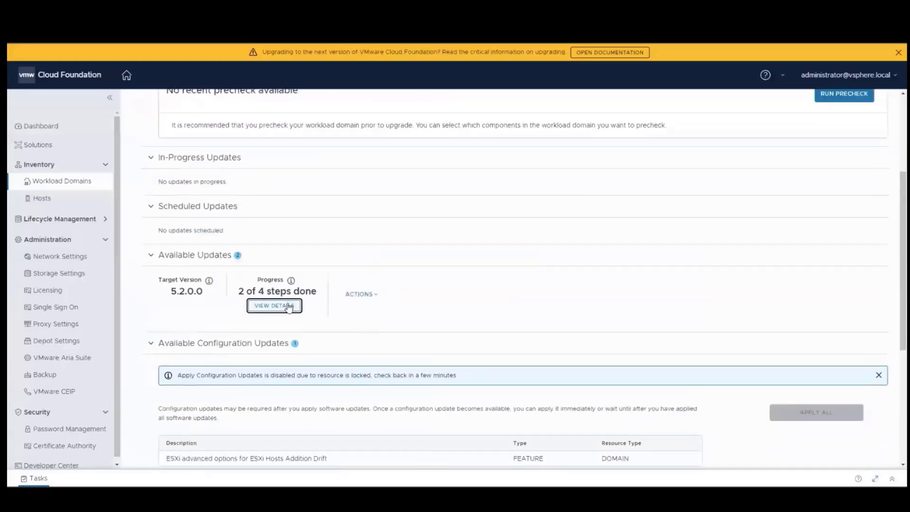
{"action": "scroll", "coordinate": [289, 307], "scroll_direction": "up", "scroll_amount": 2}
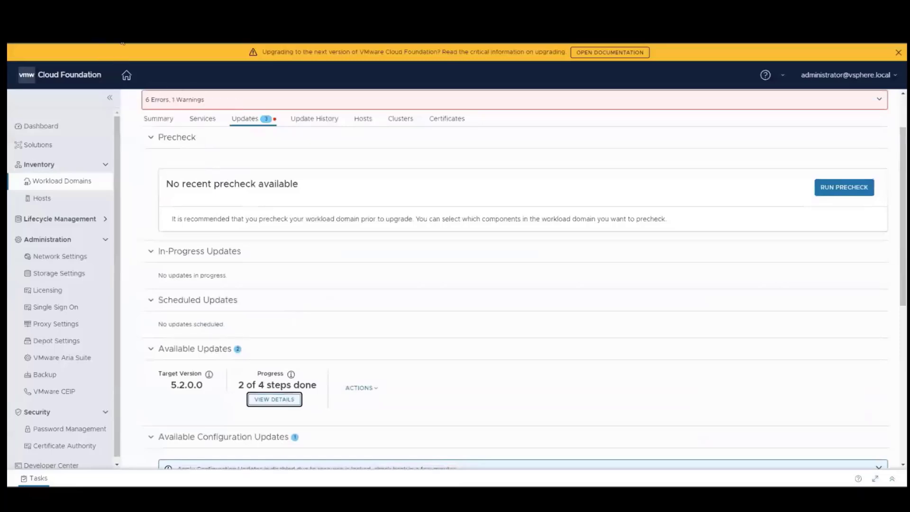
{"action": "left_click", "coordinate": [172, 122]}
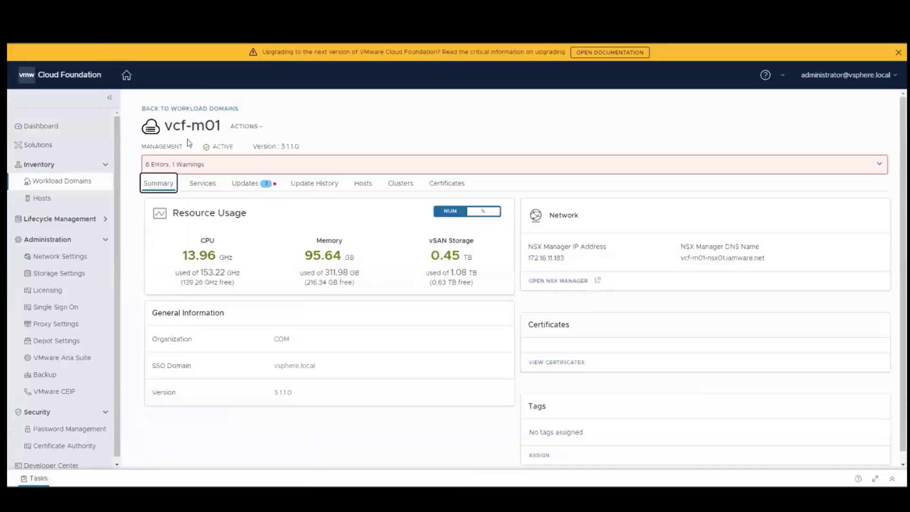
Reload vcf-m01's Updates page and download the vCenter Server 8.0.3 update bundle.
{"action": "left_click", "coordinate": [246, 185]}
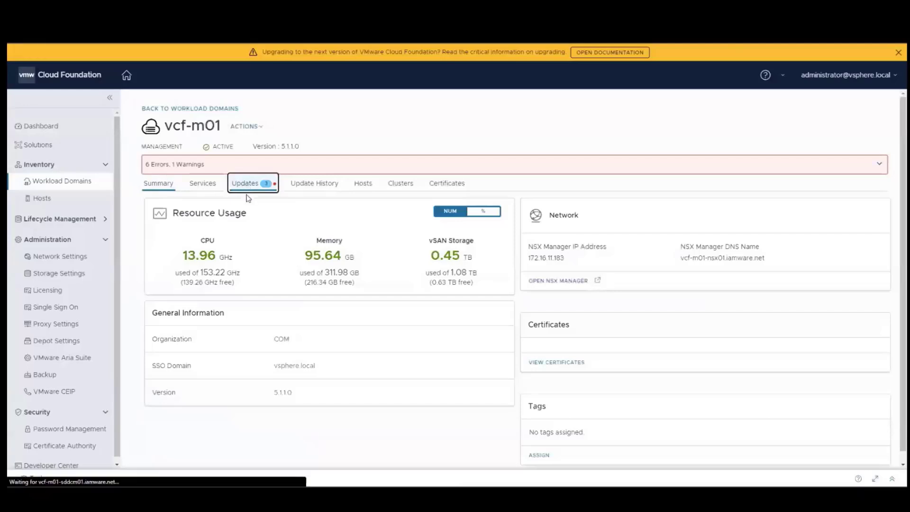
{"action": "scroll", "coordinate": [285, 321], "scroll_direction": "down", "scroll_amount": 2}
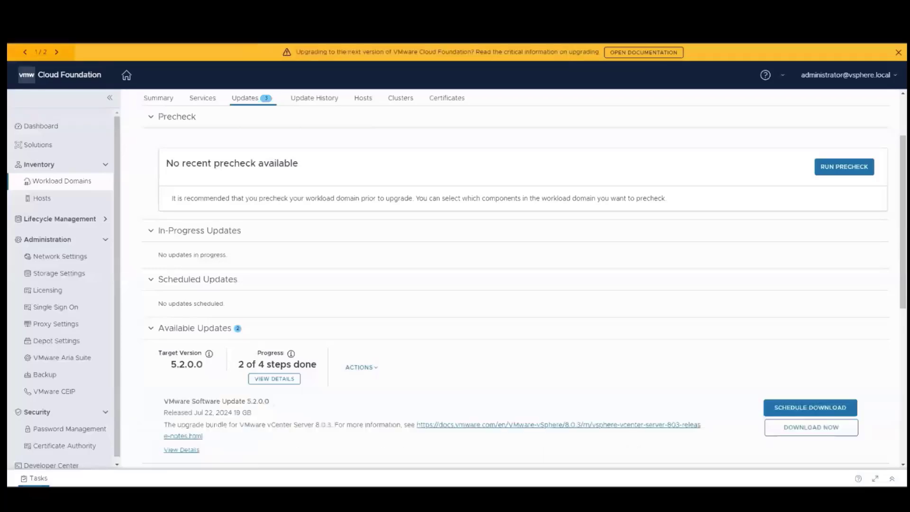
{"action": "scroll", "coordinate": [316, 365], "scroll_direction": "down", "scroll_amount": 1}
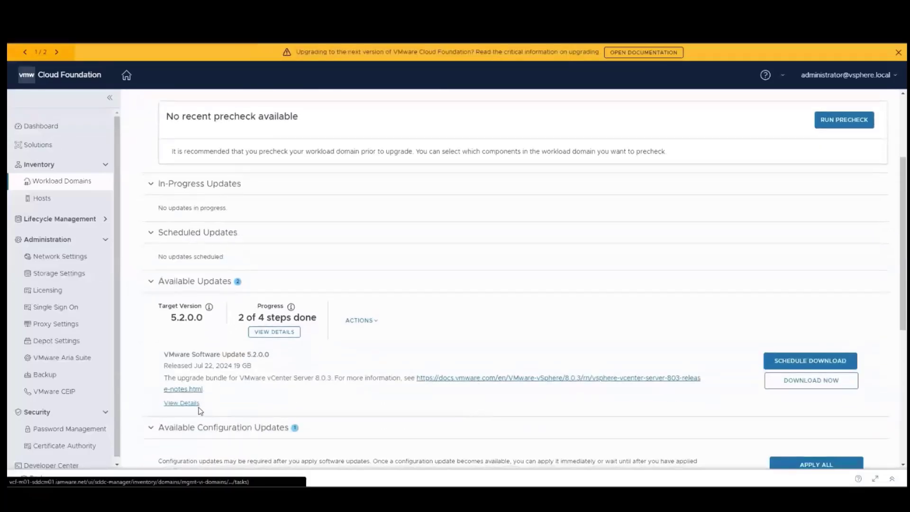
{"action": "left_click", "coordinate": [795, 385]}
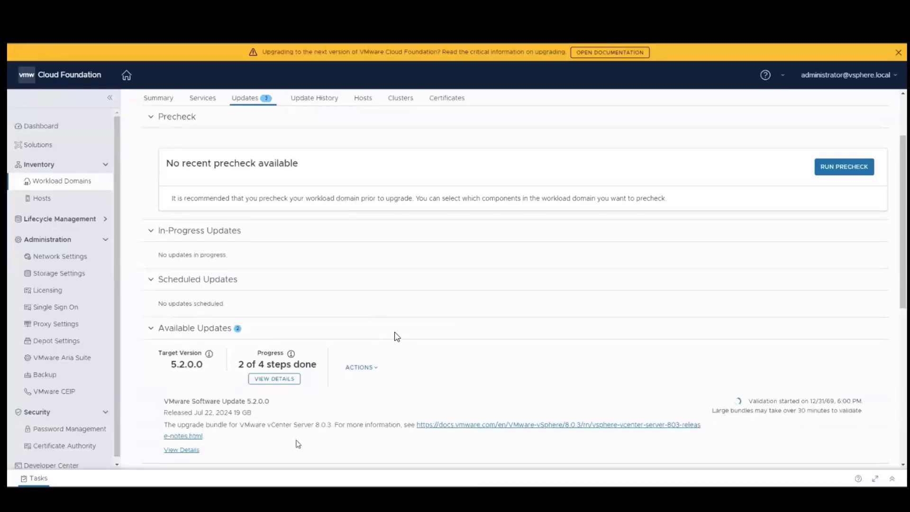
{"action": "left_click_drag", "start_coordinate": [271, 428], "coordinate": [330, 427]}
{"action": "left_click", "coordinate": [272, 379]}
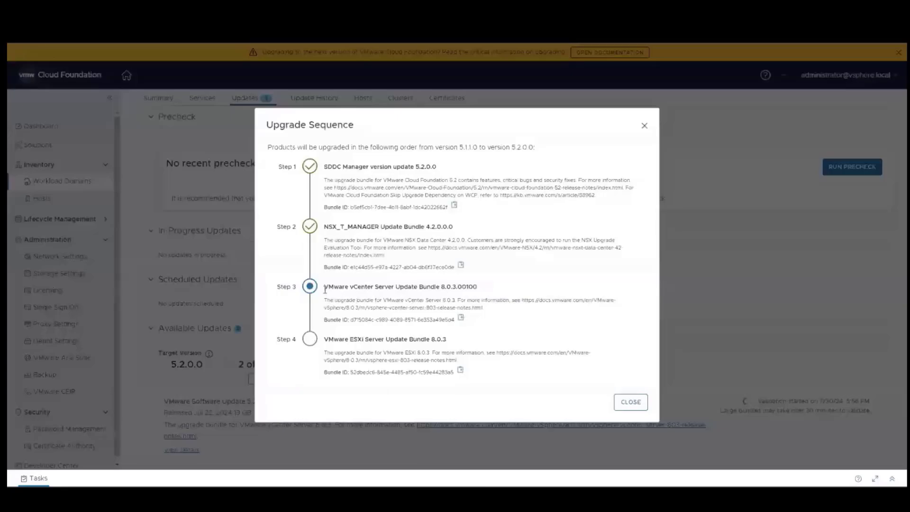
{"action": "left_click", "coordinate": [623, 400]}
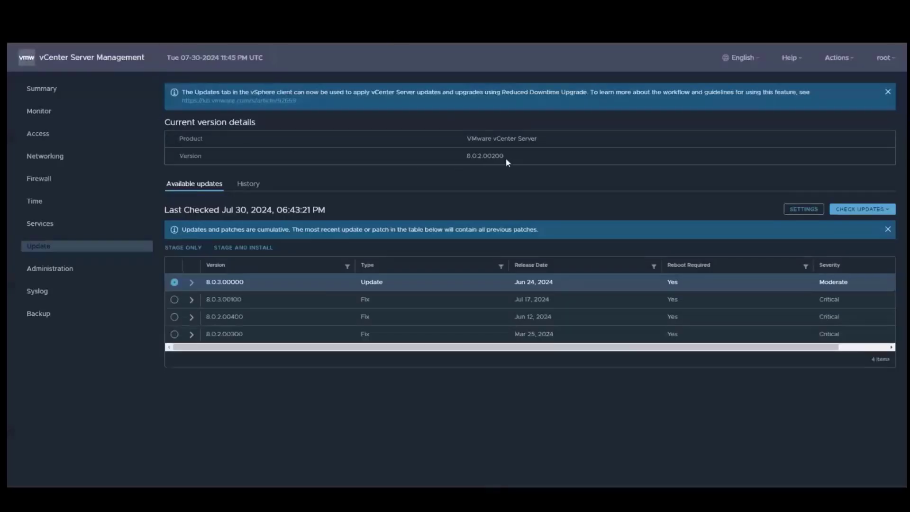
Select the current vCenter version 8.0.2.00200 on the vCenter Server Management Update page.
{"action": "double_click", "coordinate": [477, 157]}
In the vSphere Client summary, select the current vCenter build number 23319993.
{"action": "left_click", "coordinate": [192, 67]}
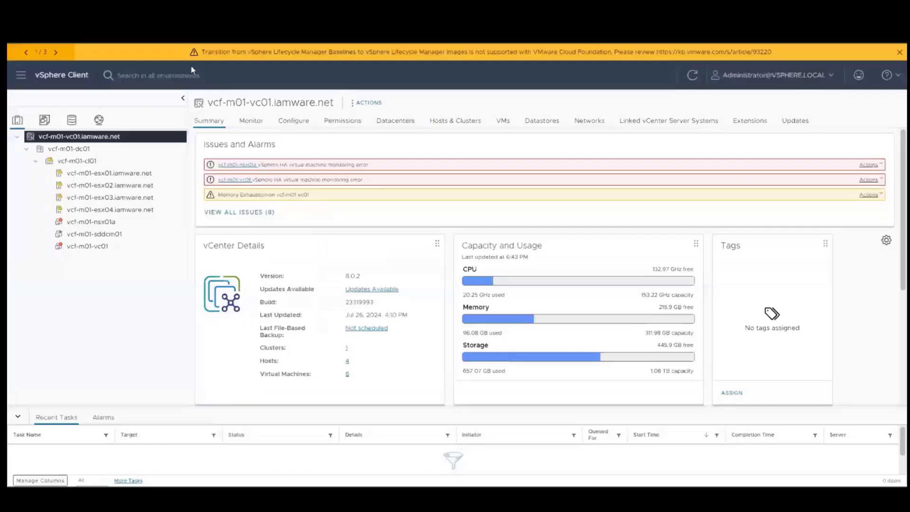
{"action": "left_click_drag", "start_coordinate": [375, 303], "coordinate": [344, 304]}
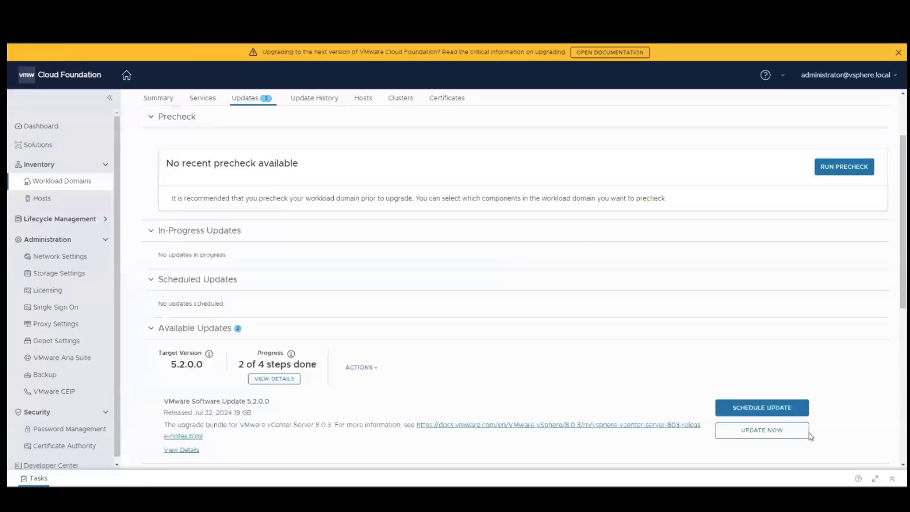
Start the vCenter Server 8.0.3 update now, confirming the vCenter backup was taken.
{"action": "left_click", "coordinate": [741, 436]}
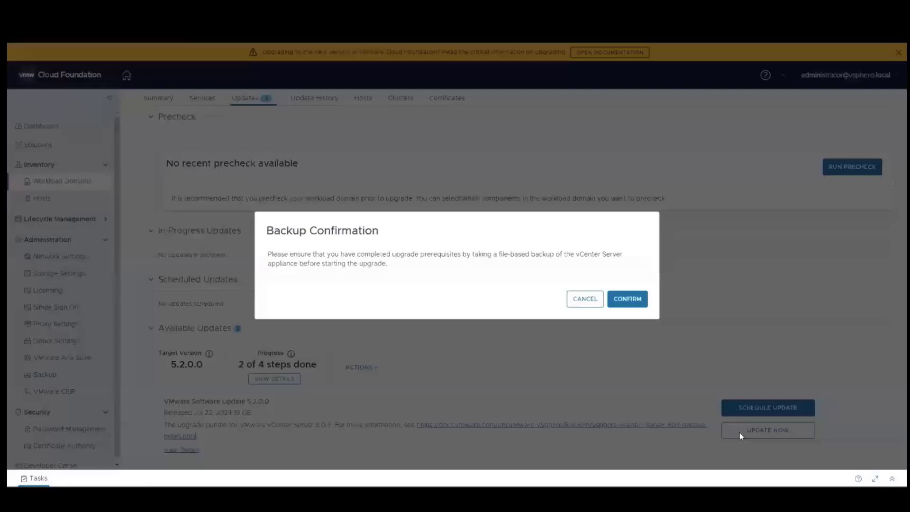
{"action": "left_click", "coordinate": [634, 303]}
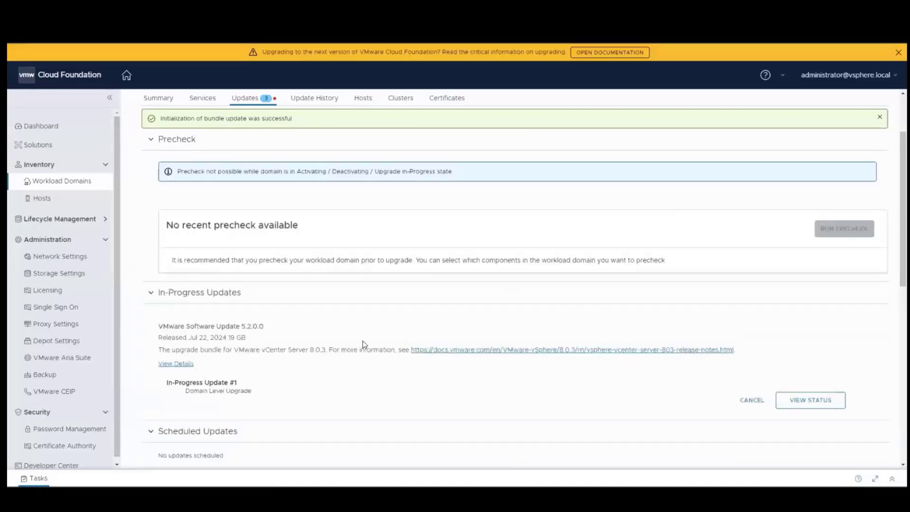
Follow the vCenter update status until vcf-m01-vc01 reaches 8.0.3.00100-24091160.
{"action": "left_click", "coordinate": [801, 402]}
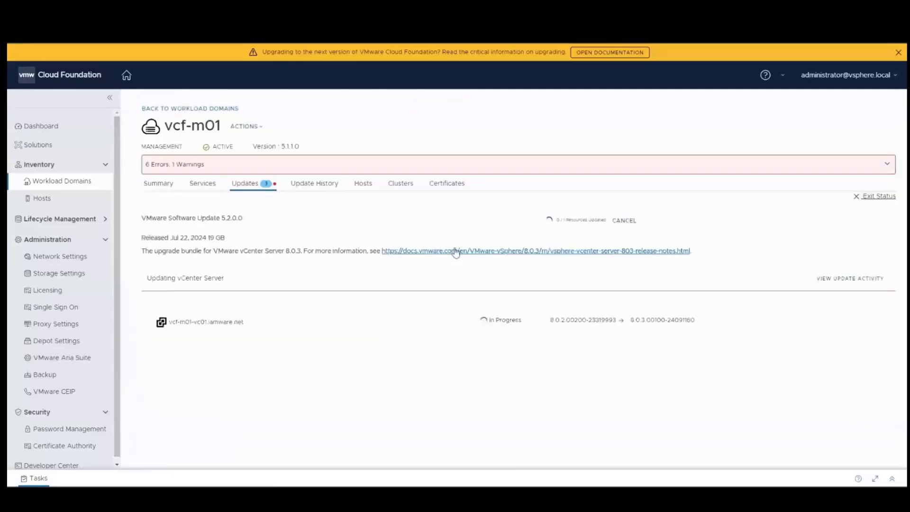
{"action": "left_click", "coordinate": [493, 322]}
{"action": "left_click", "coordinate": [327, 366]}
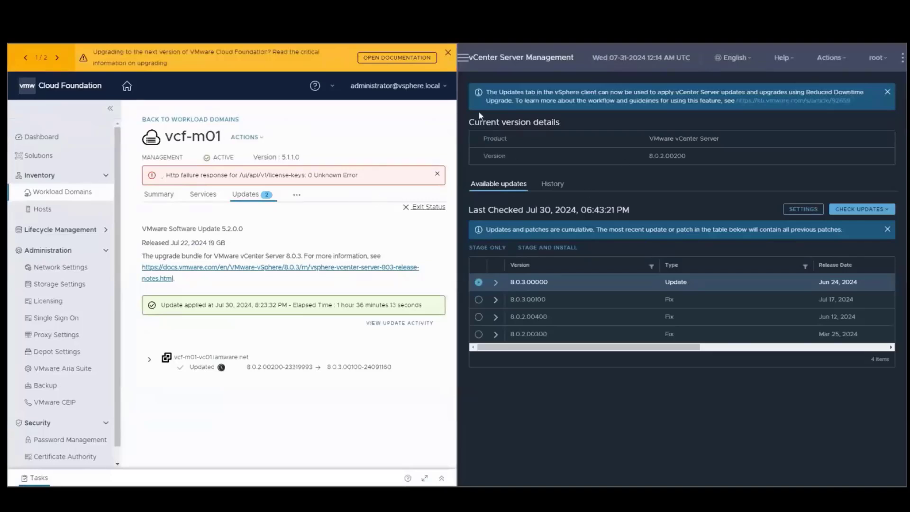
Reload vCenter Server Management and try signing in as admin with the appliance password.
{"action": "key", "text": "F5"}
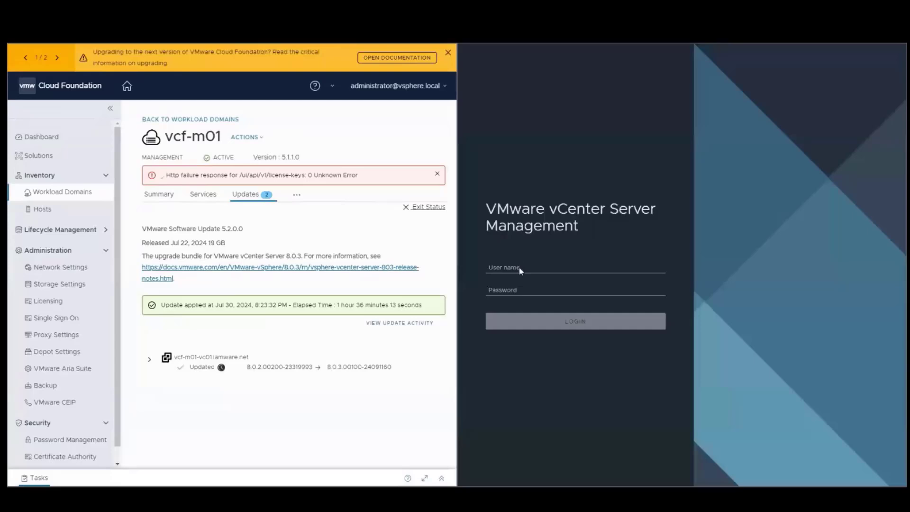
{"action": "left_click", "coordinate": [520, 267]}
{"action": "type", "text": "admin"}
{"action": "key", "text": "Tab"}
{"action": "type", "text": "VMware1!"}
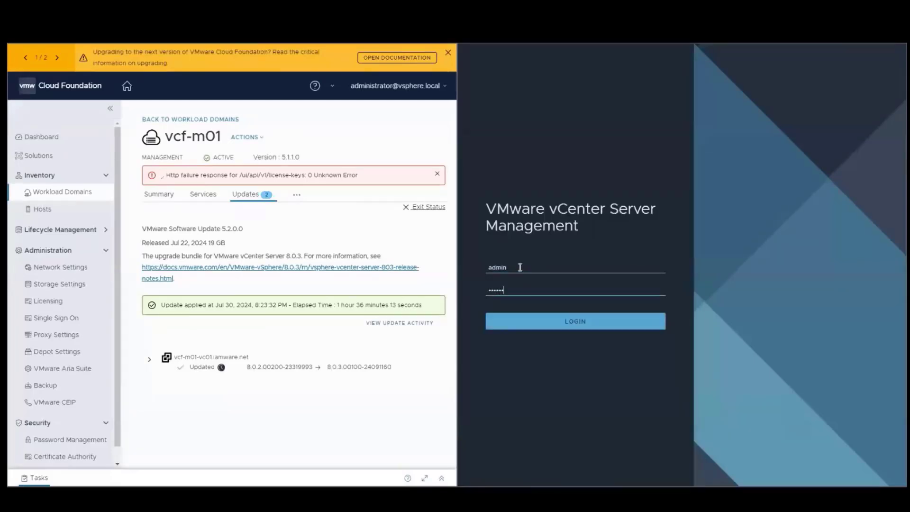
{"action": "key", "text": "Return"}
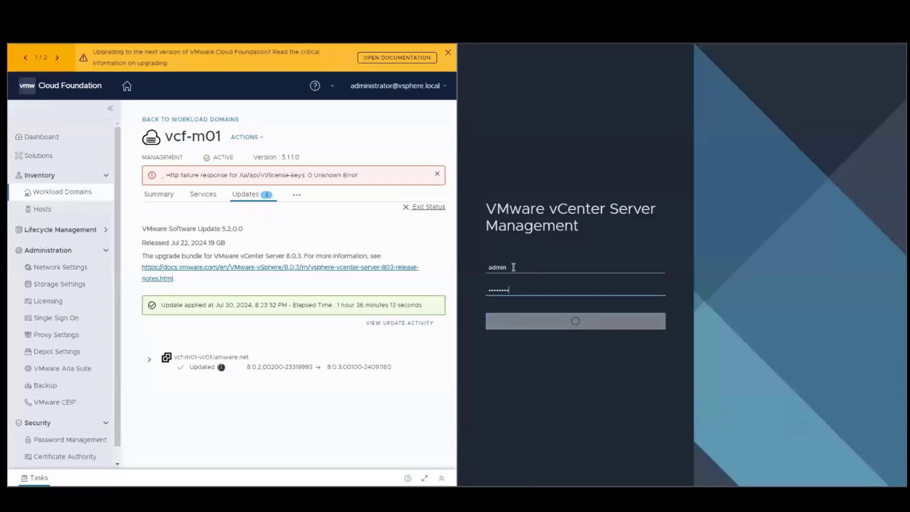
Sign in as root instead and confirm the appliance reports version 8.0.3.00100.
{"action": "triple_click", "coordinate": [524, 259]}
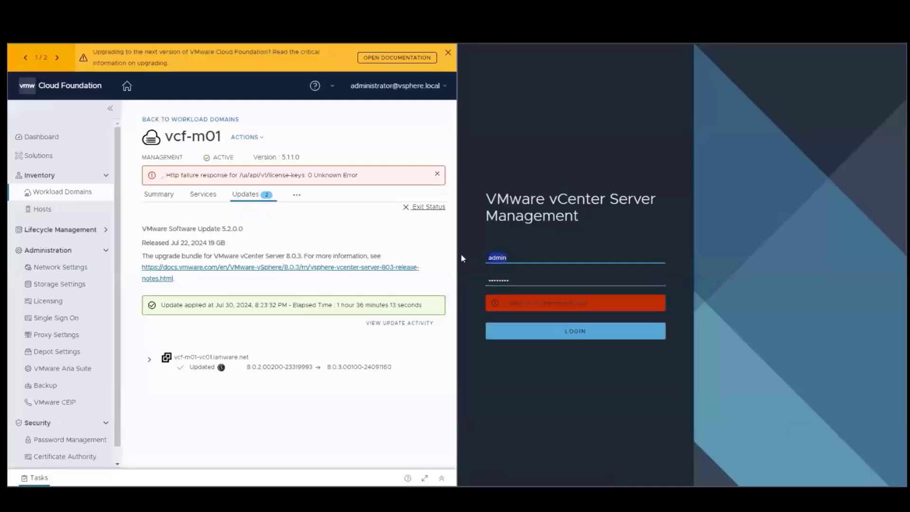
{"action": "type", "text": "root"}
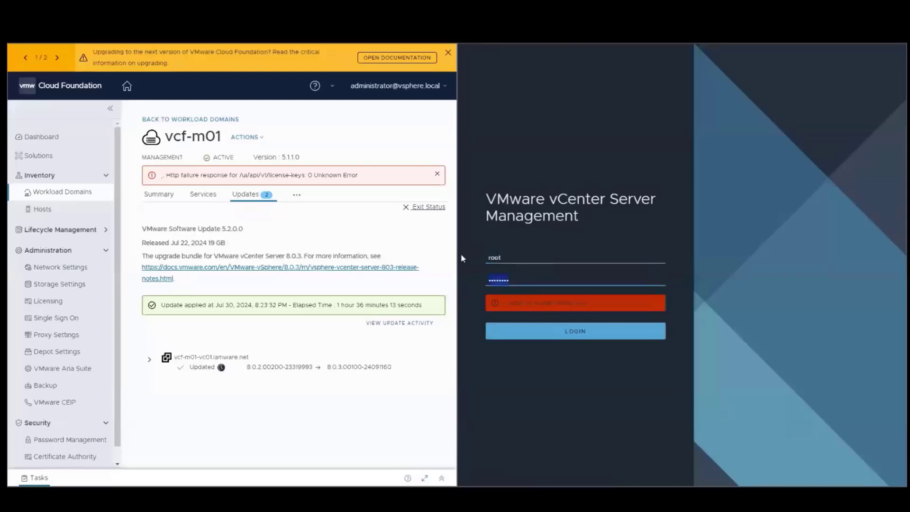
{"action": "left_click", "coordinate": [551, 332]}
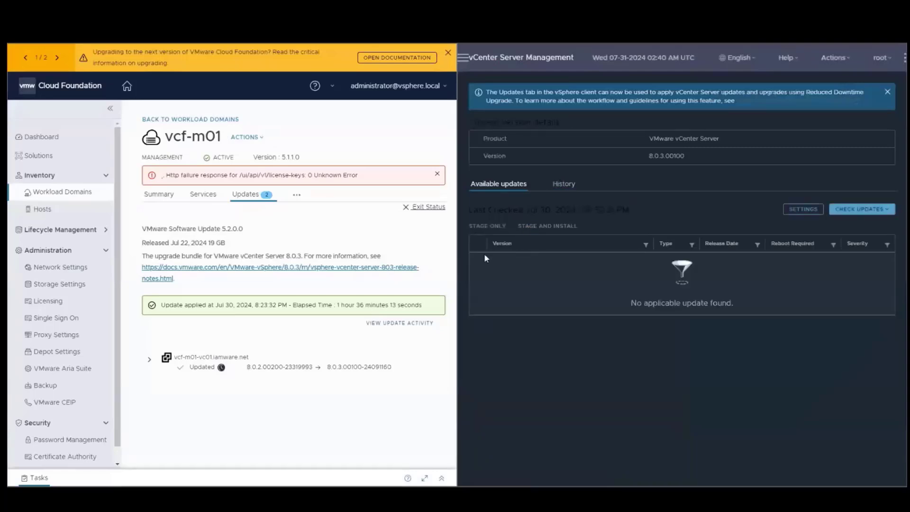
{"action": "double_click", "coordinate": [655, 156]}
{"action": "left_click", "coordinate": [673, 190]}
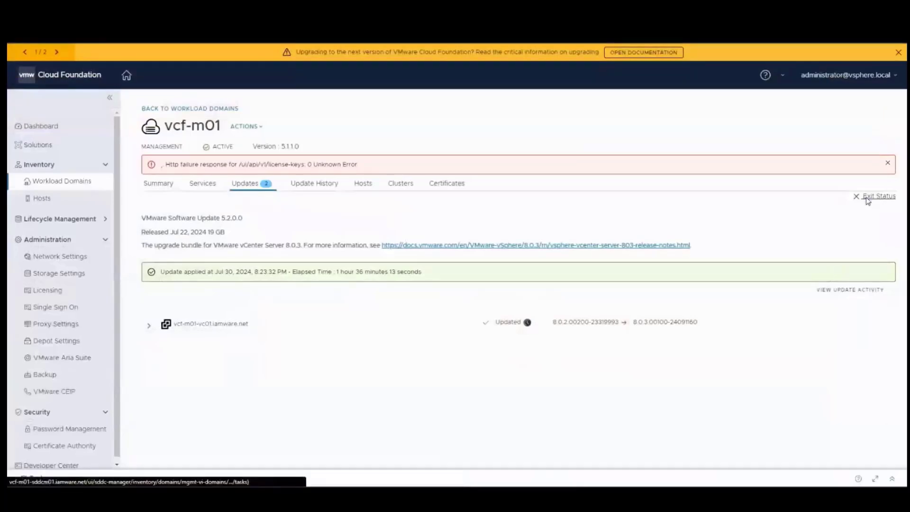
Close the update status and download the 5.2.0.0 ESXi 8.0.3 update bundle for vcf-m01.
{"action": "left_click", "coordinate": [867, 198]}
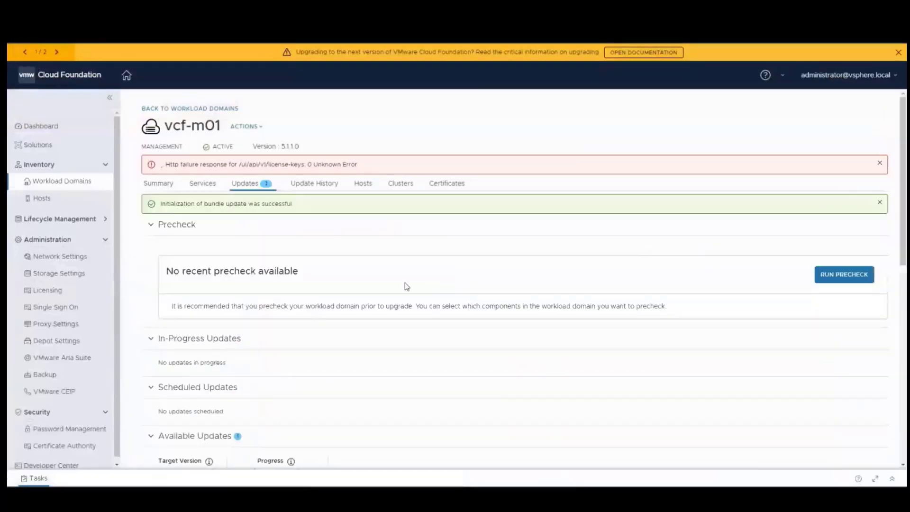
{"action": "scroll", "coordinate": [378, 370], "scroll_direction": "down", "scroll_amount": 4}
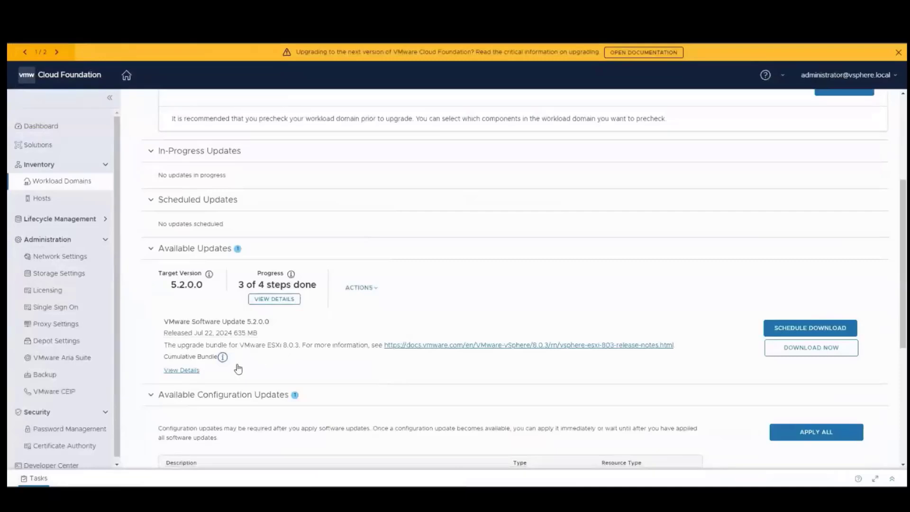
{"action": "left_click", "coordinate": [782, 349]}
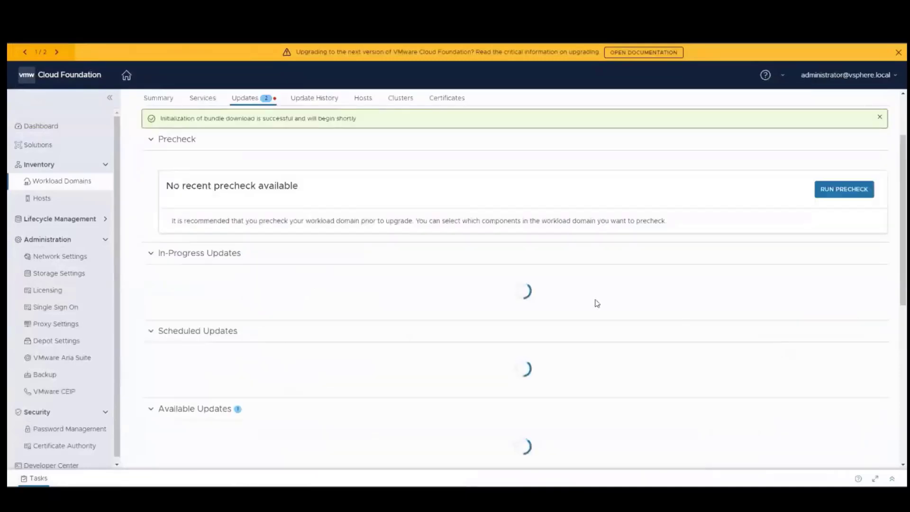
{"action": "scroll", "coordinate": [577, 282], "scroll_direction": "down", "scroll_amount": 2}
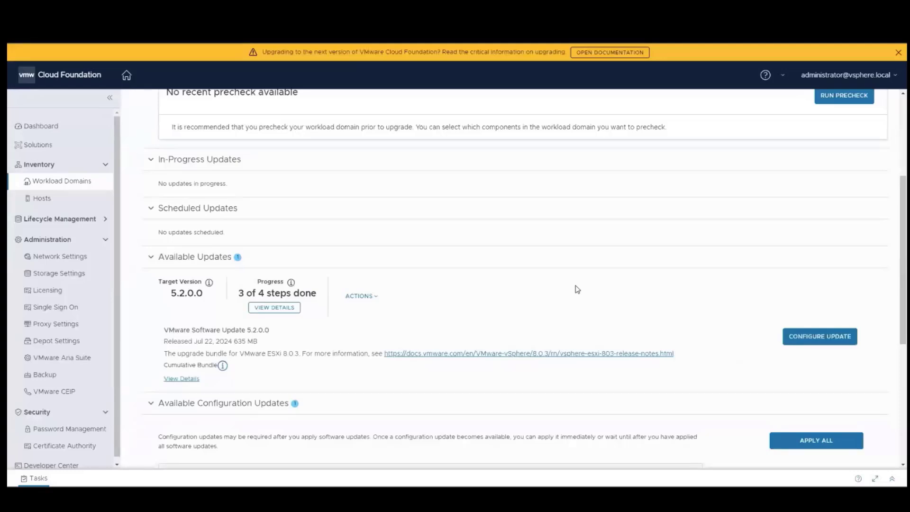
Launch CONFIGURE UPDATE for the ESXi 8.0.3 cluster update.
{"action": "left_click", "coordinate": [811, 338]}
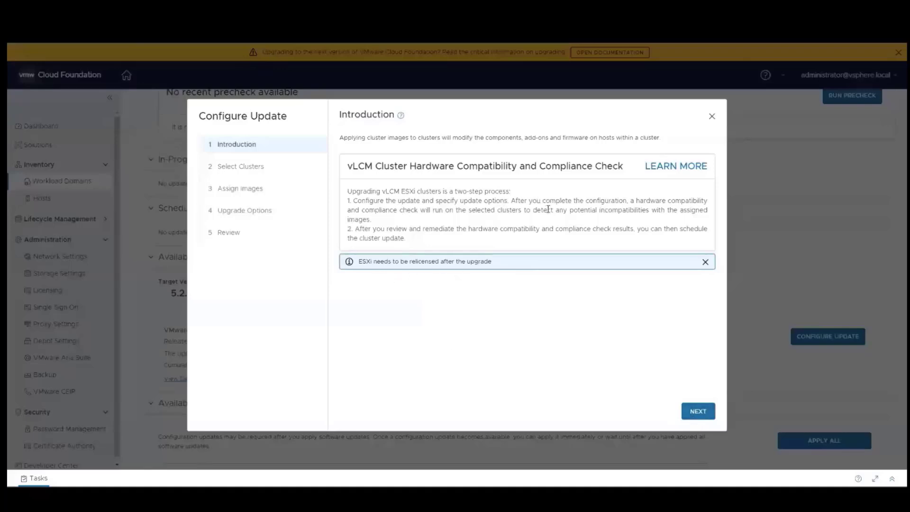
Pass Select Clusters, check vcf-m01-cl01 on Assign Images, and look for a cluster image.
{"action": "left_click", "coordinate": [695, 411]}
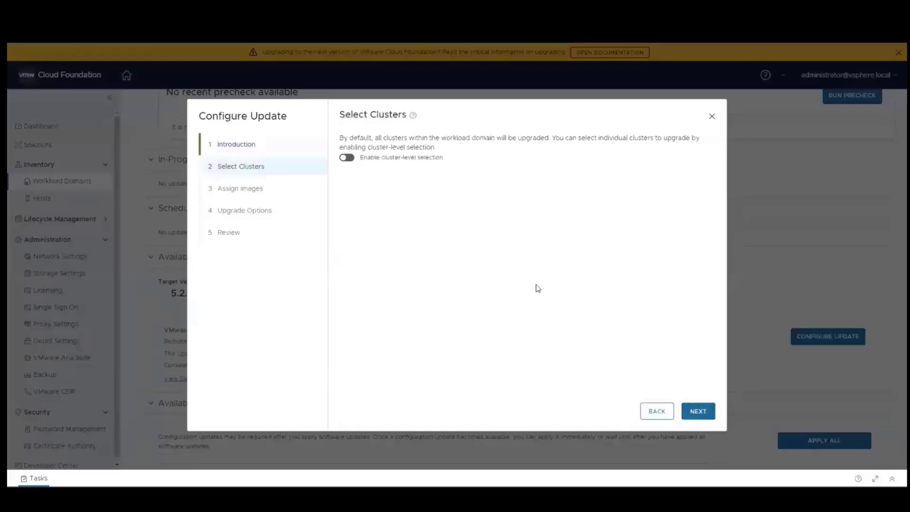
{"action": "left_click", "coordinate": [346, 157]}
{"action": "left_click", "coordinate": [346, 158]}
{"action": "left_click", "coordinate": [693, 411]}
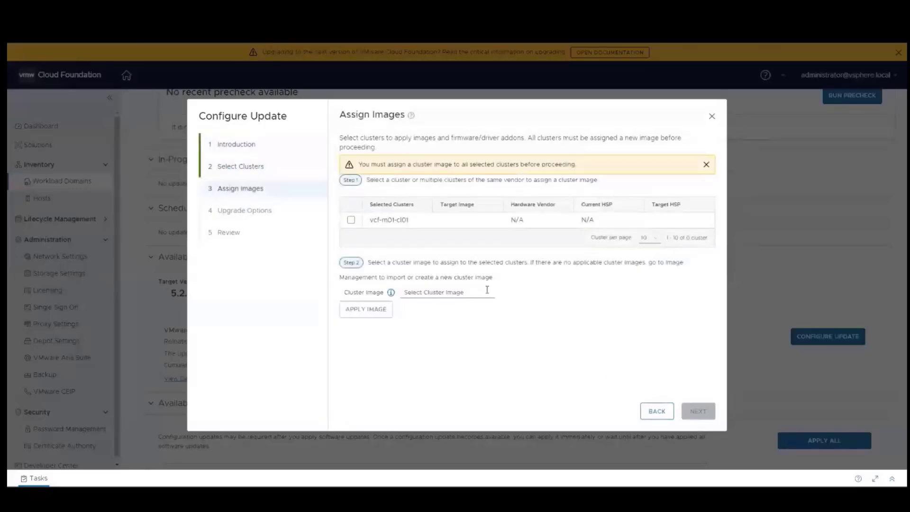
{"action": "left_click", "coordinate": [351, 220]}
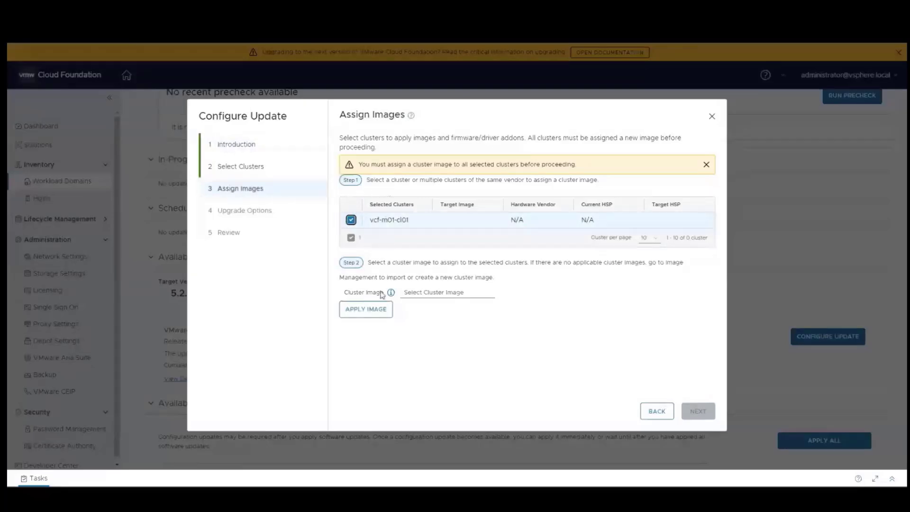
{"action": "left_click", "coordinate": [422, 293]}
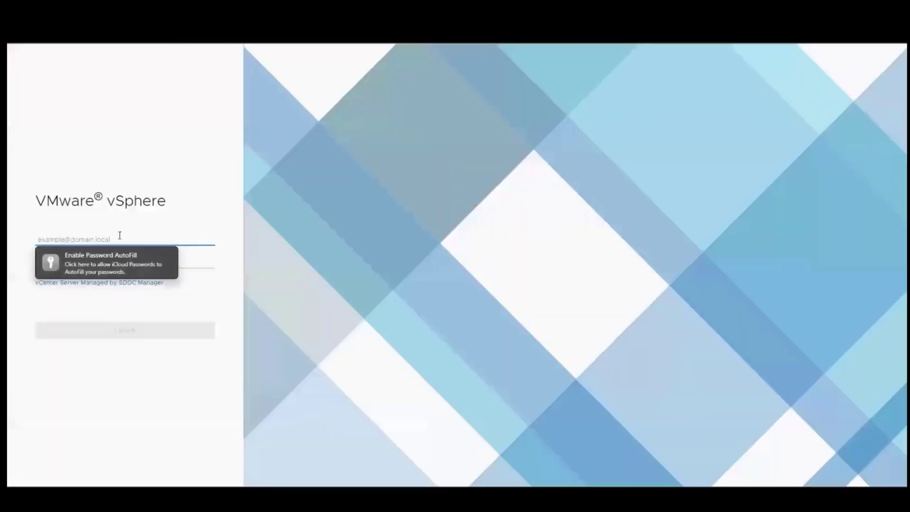
{"action": "type", "text": "ad"}
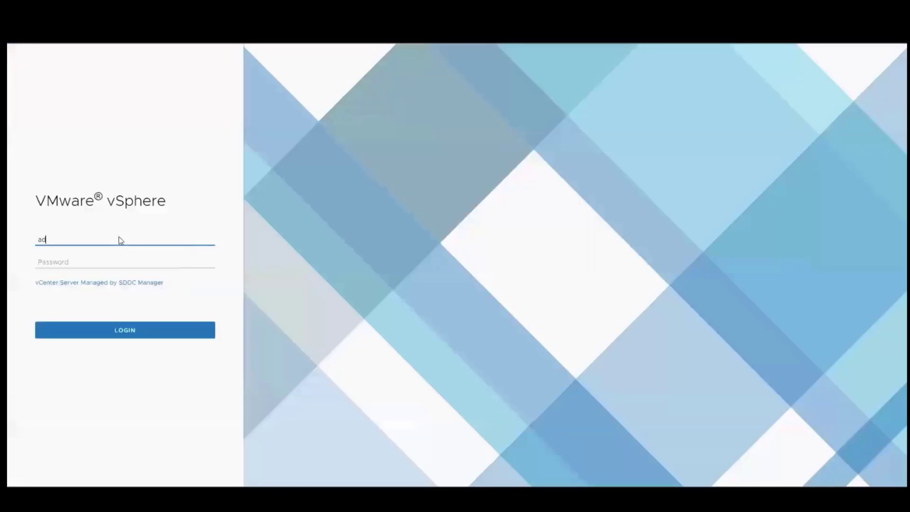
{"action": "type", "text": "ministra"}
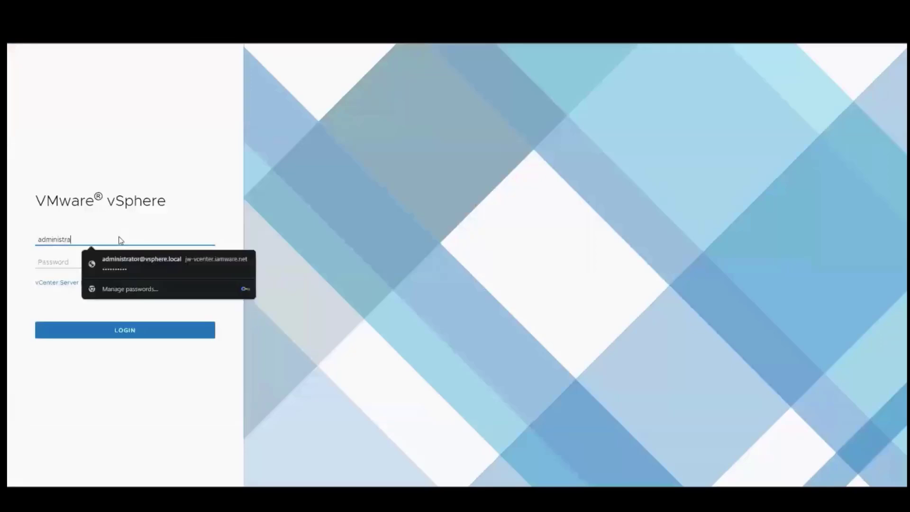
{"action": "type", "text": "tor@vsphere.local"}
{"action": "key", "text": "Tab"}
{"action": "type", "text": "********"}
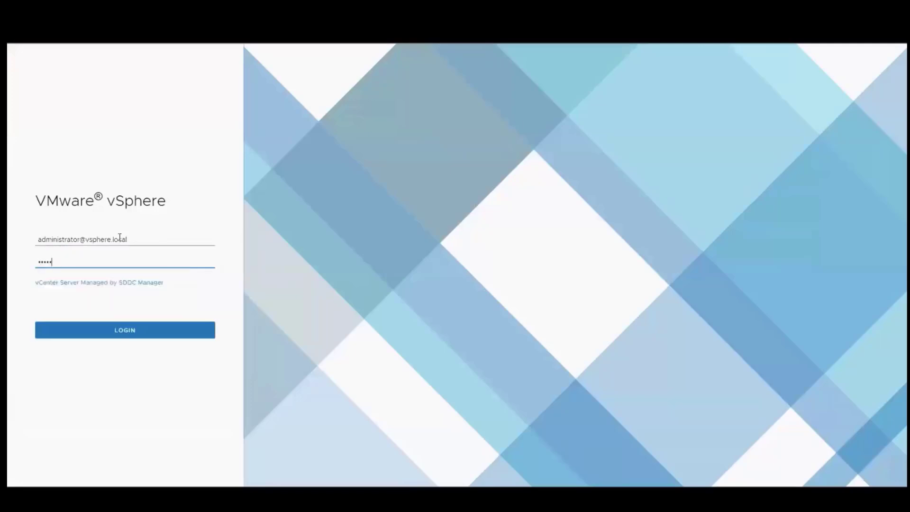
{"action": "key", "text": "Return"}
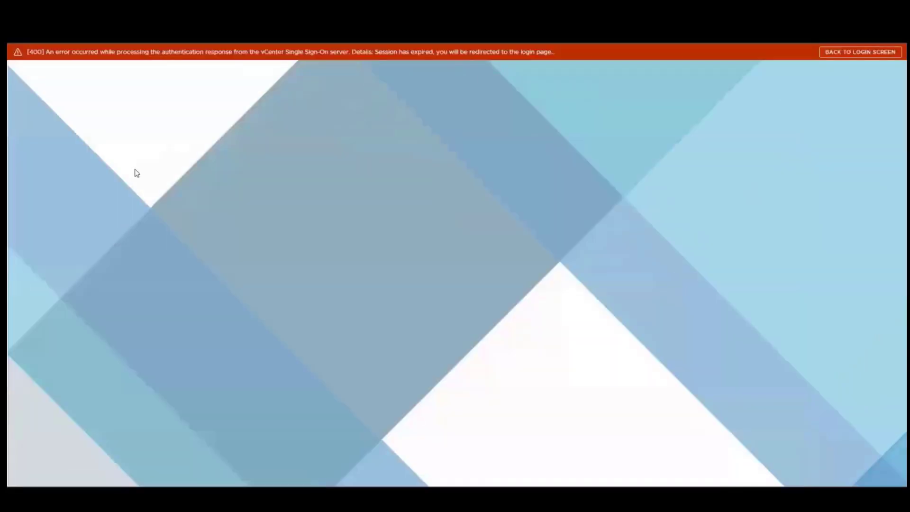
After the invalid-credentials error, re-enter the SSO administrator credentials and retype the password.
{"action": "left_click", "coordinate": [836, 51]}
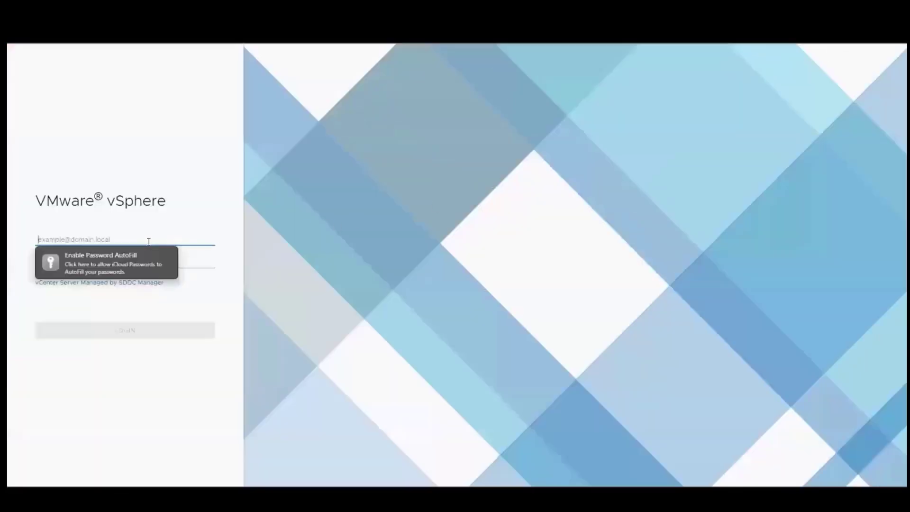
{"action": "type", "text": "admin"}
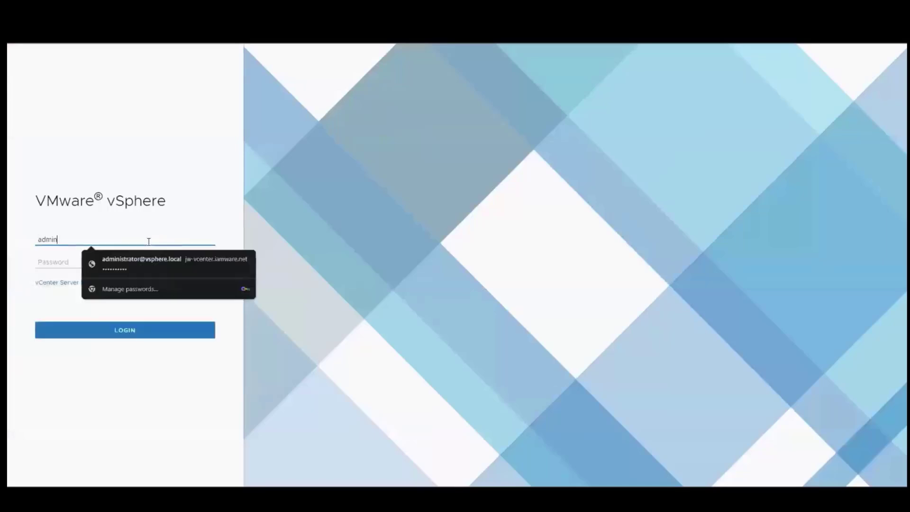
{"action": "type", "text": "istrator@vsphere.local"}
{"action": "key", "text": "Tab"}
{"action": "type", "text": "••••••••"}
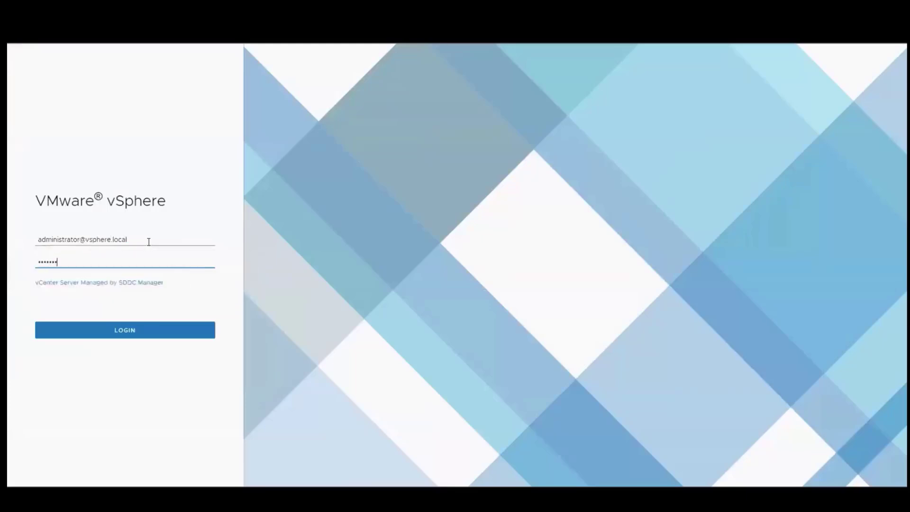
{"action": "key", "text": "Return"}
{"action": "double_click", "coordinate": [111, 251]}
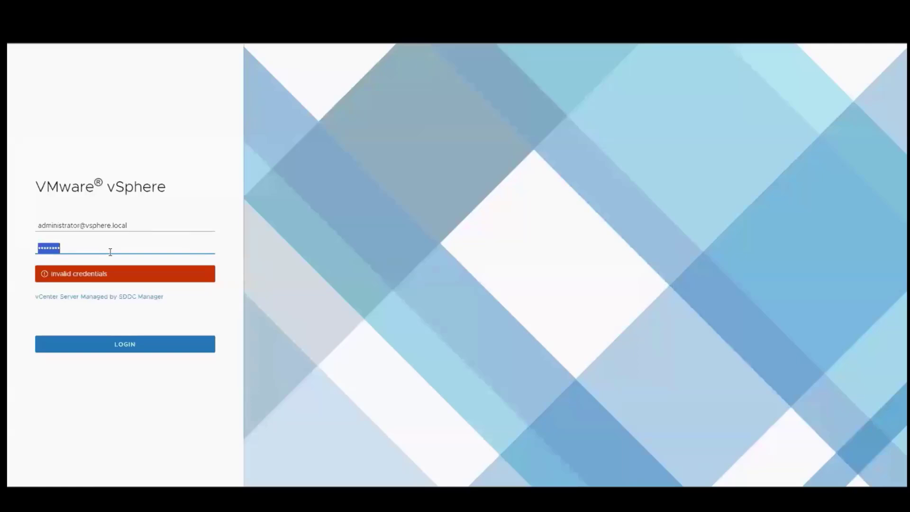
{"action": "type", "text": "••••••••"}
{"action": "key", "text": "Return"}
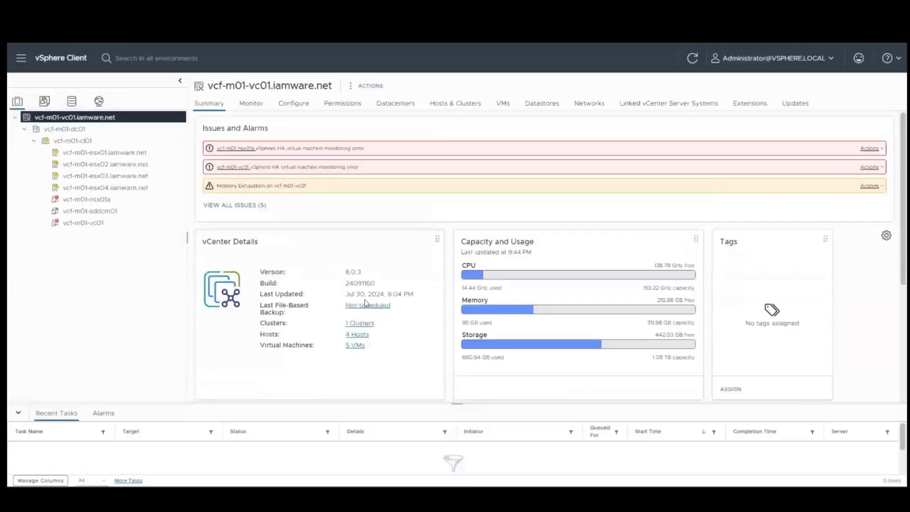
Open the Updates settings of cluster vcf-m01-cl01 in the vSphere Client.
{"action": "left_click", "coordinate": [72, 158]}
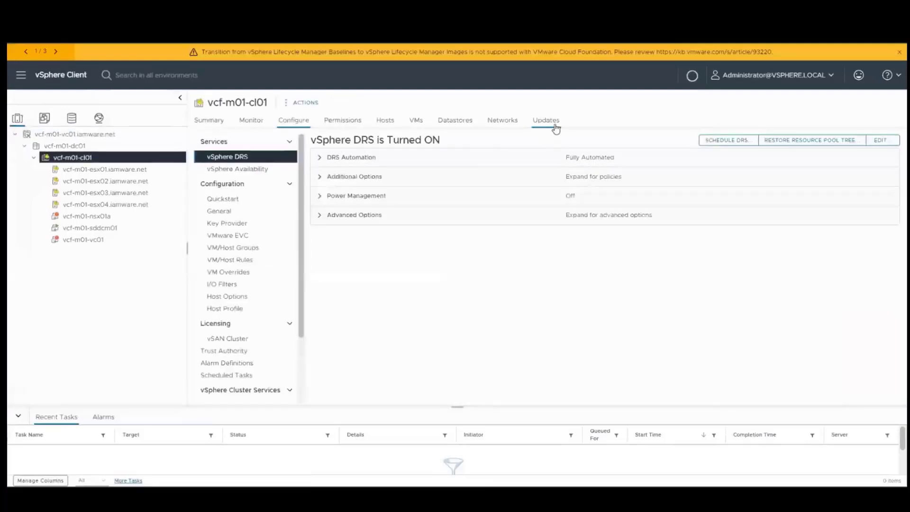
{"action": "left_click", "coordinate": [555, 124]}
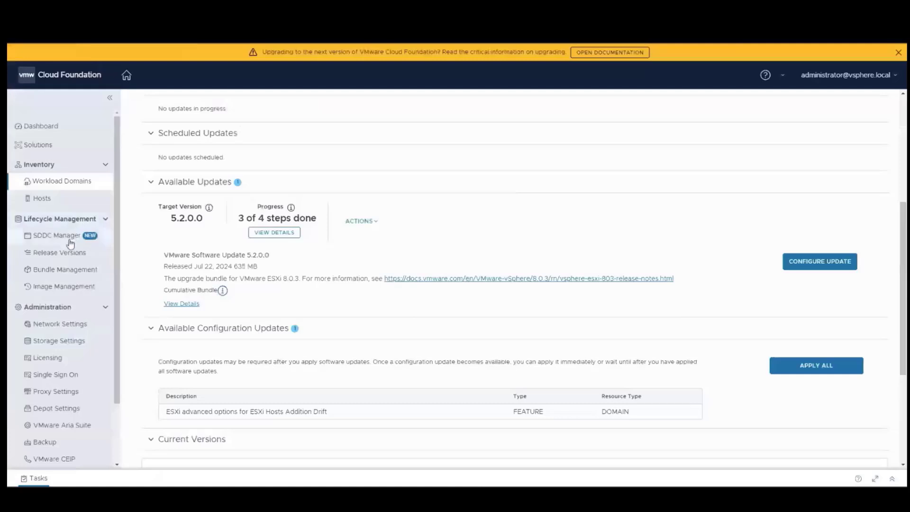
On Image Management's Import Image page, choose vcf-m01 as the workload domain.
{"action": "left_click", "coordinate": [73, 287]}
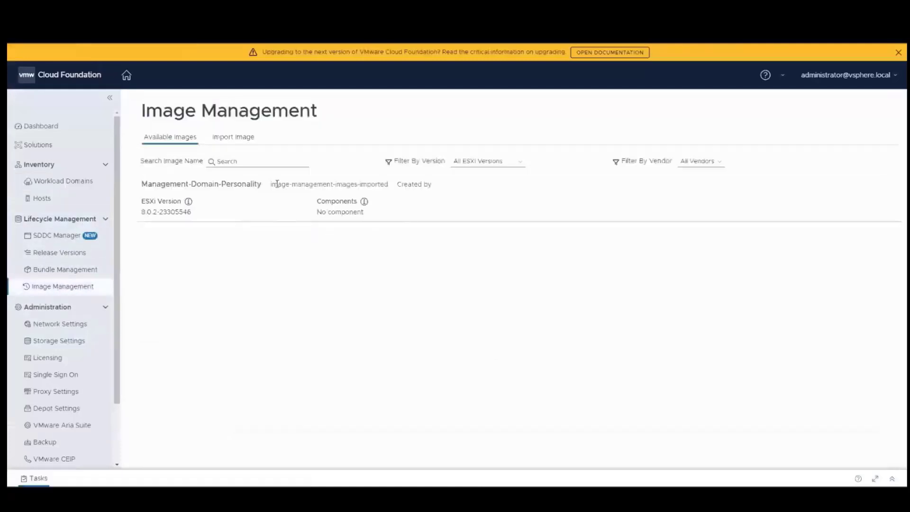
{"action": "left_click", "coordinate": [243, 137]}
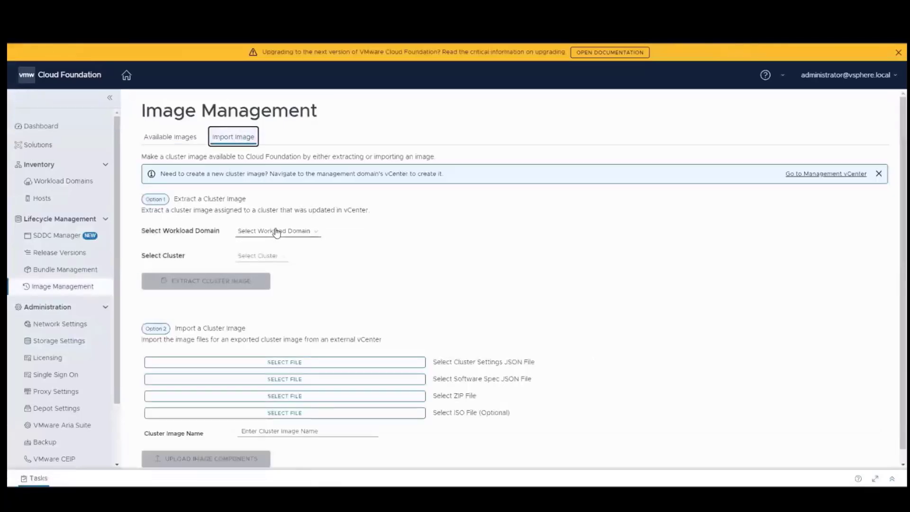
{"action": "left_click", "coordinate": [277, 232]}
{"action": "left_click", "coordinate": [264, 250]}
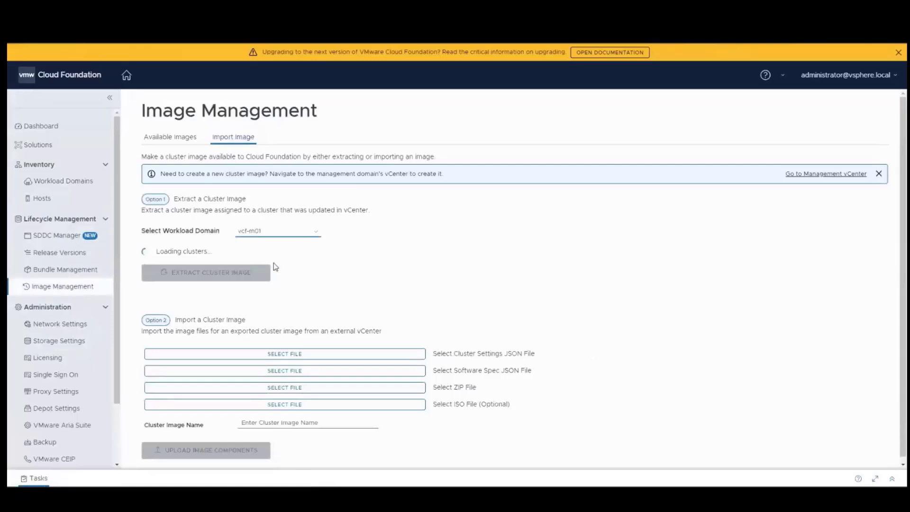
{"action": "left_click", "coordinate": [270, 257]}
{"action": "left_click", "coordinate": [262, 274]}
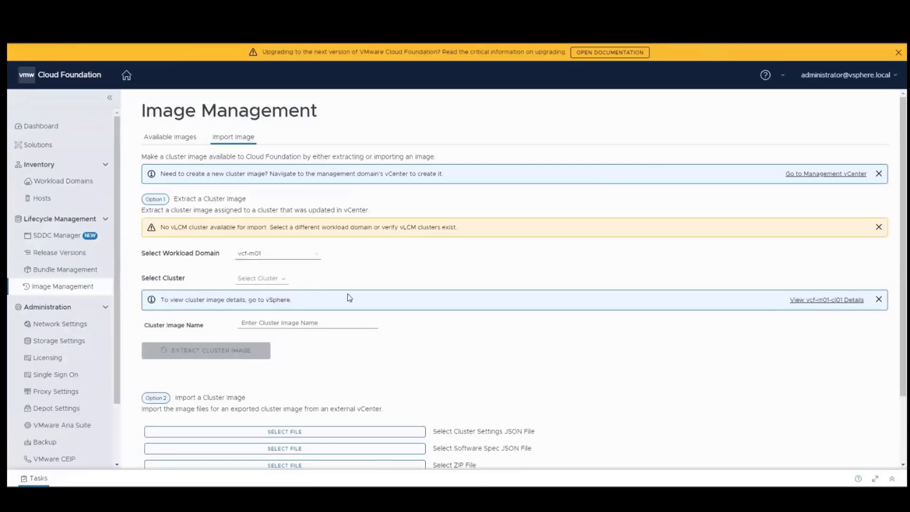
Choose cluster vcf-m01-cl01 and enter 'vcf-m01-cl01-image' as the cluster image name.
{"action": "left_click", "coordinate": [259, 256]}
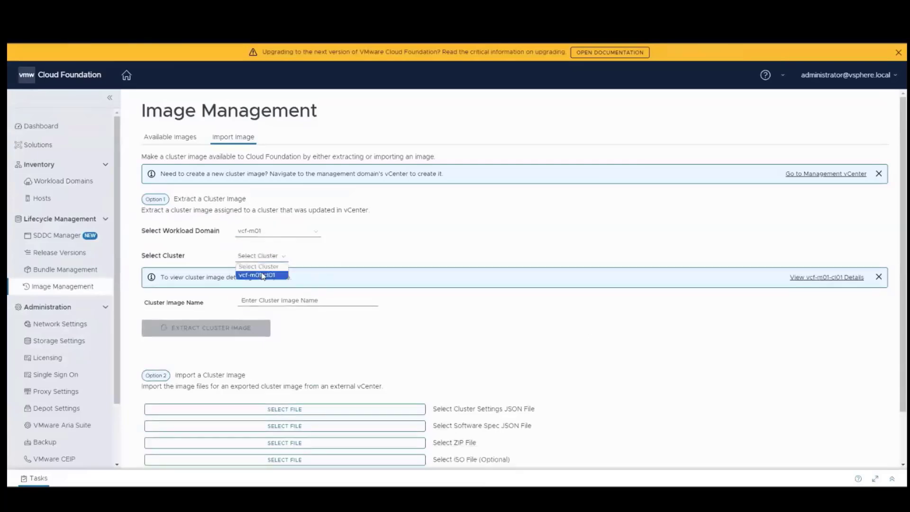
{"action": "left_click", "coordinate": [262, 275]}
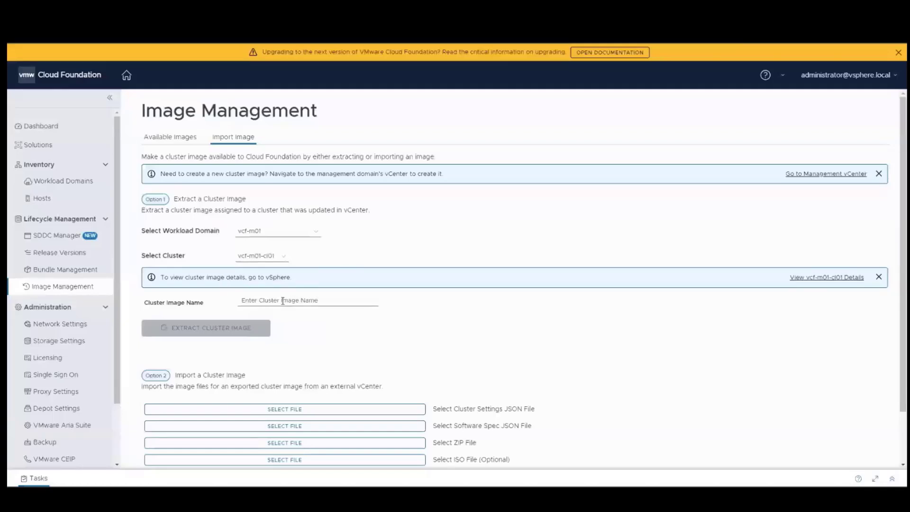
{"action": "left_click", "coordinate": [283, 301]}
{"action": "type", "text": "vcf-m"}
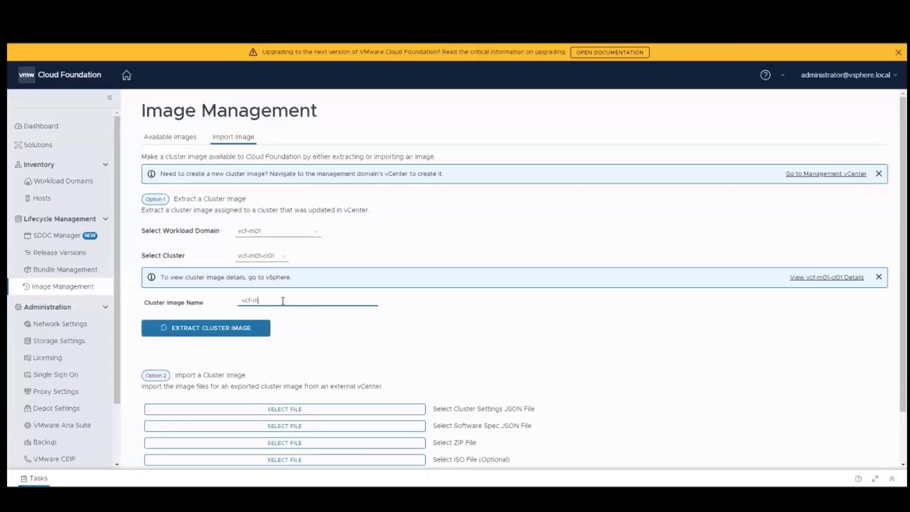
{"action": "type", "text": "01-cl01-image"}
Extract vcf-m01-cl01-image, wait for its upload task to succeed, then view Available Images.
{"action": "left_click", "coordinate": [192, 333]}
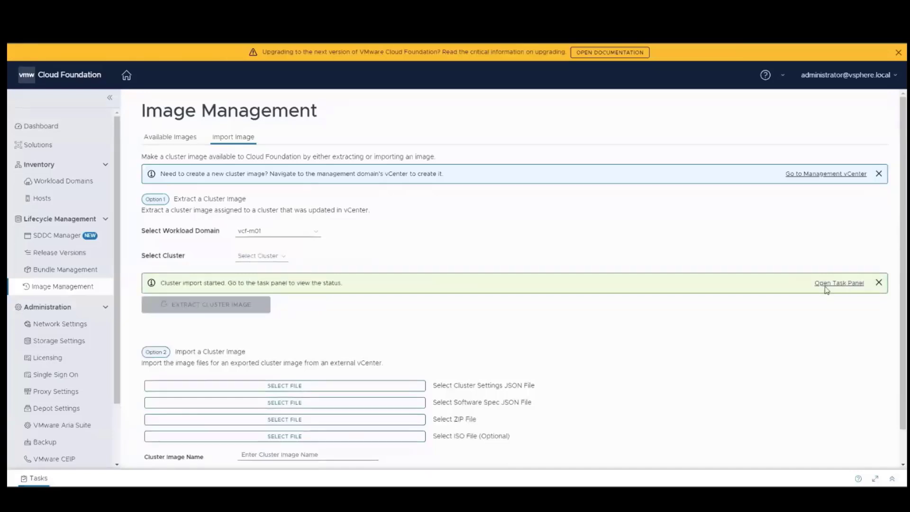
{"action": "left_click", "coordinate": [839, 284]}
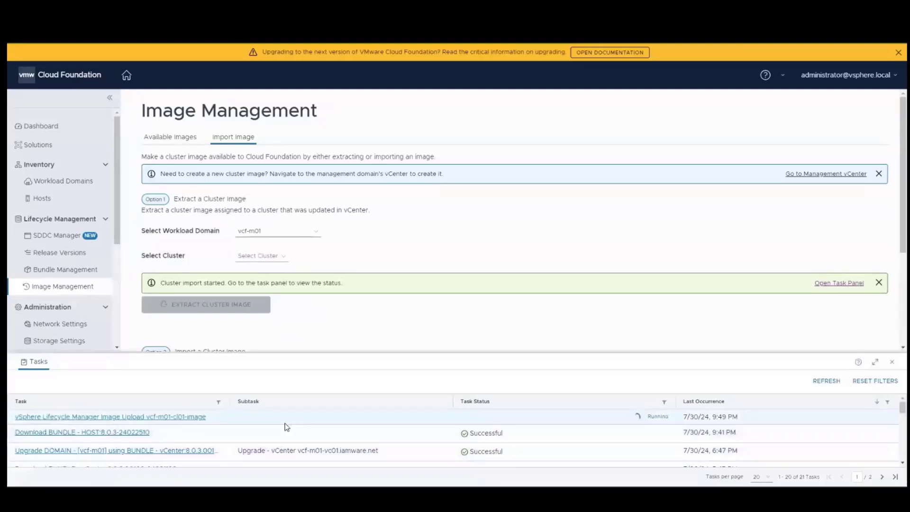
{"action": "left_click", "coordinate": [826, 380]}
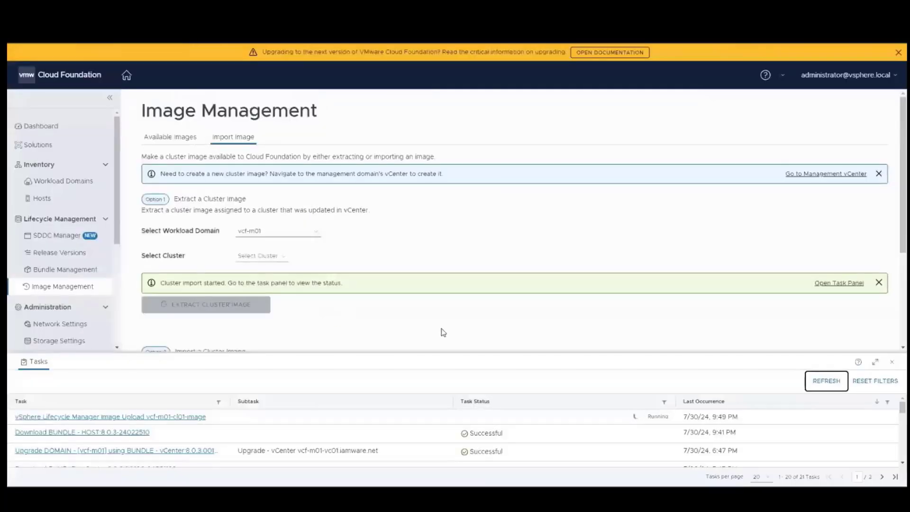
{"action": "left_click", "coordinate": [826, 381]}
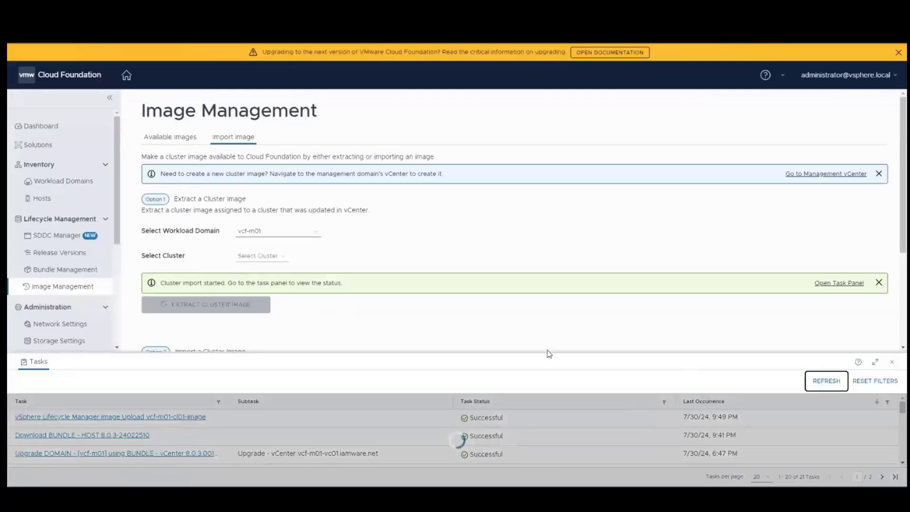
{"action": "left_click", "coordinate": [170, 136]}
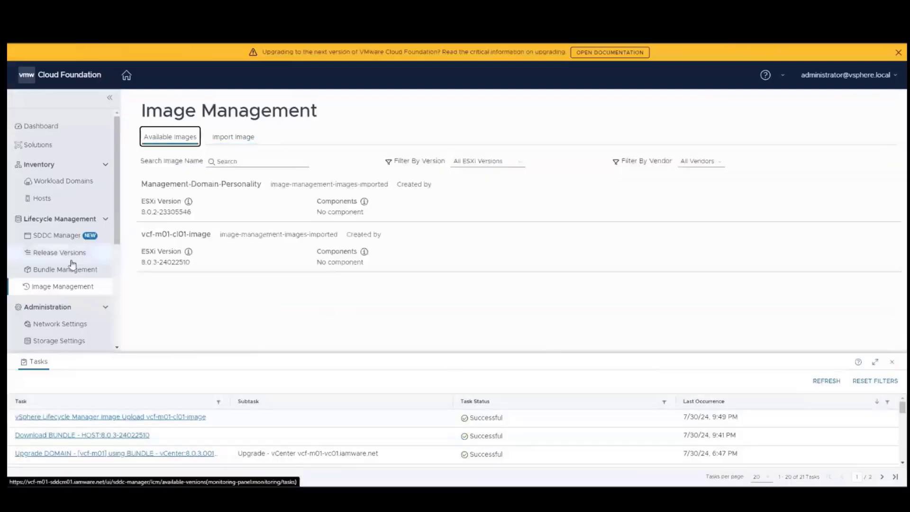
Start Configure Update from vcf-m01's Updates page and advance to cluster image assignment.
{"action": "left_click", "coordinate": [68, 186]}
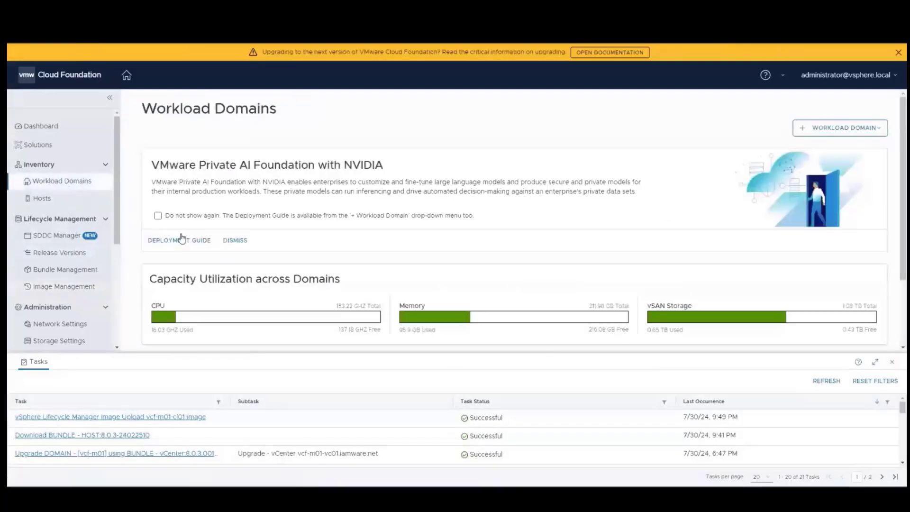
{"action": "scroll", "coordinate": [189, 303], "scroll_direction": "down", "scroll_amount": 3}
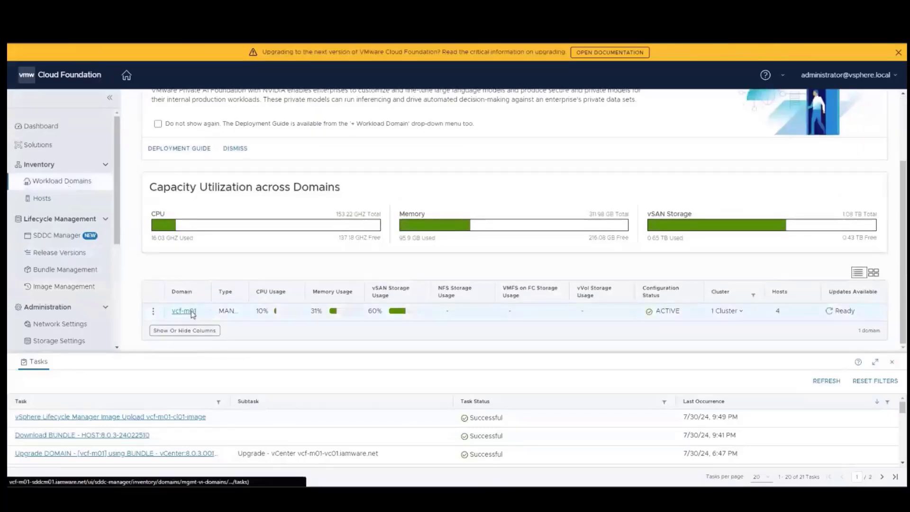
{"action": "left_click", "coordinate": [197, 311]}
{"action": "scroll", "coordinate": [342, 331], "scroll_direction": "up", "scroll_amount": 3}
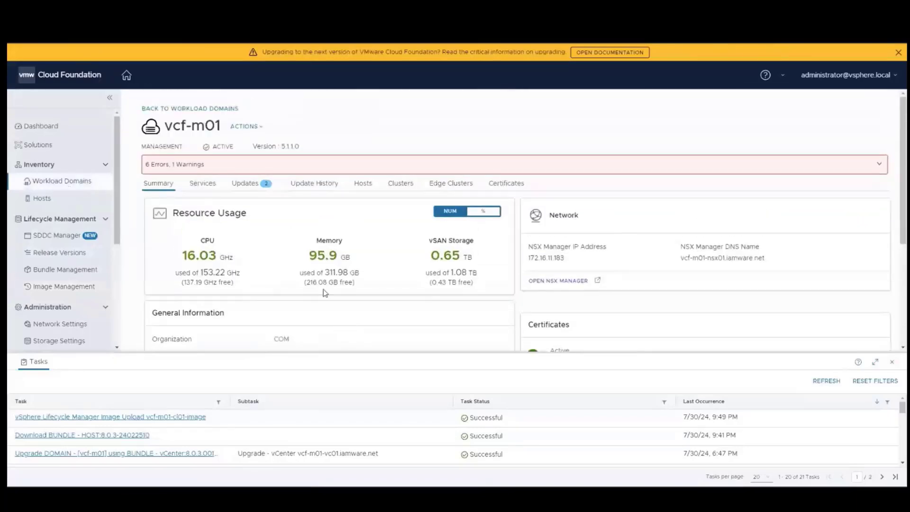
{"action": "left_click", "coordinate": [255, 187]}
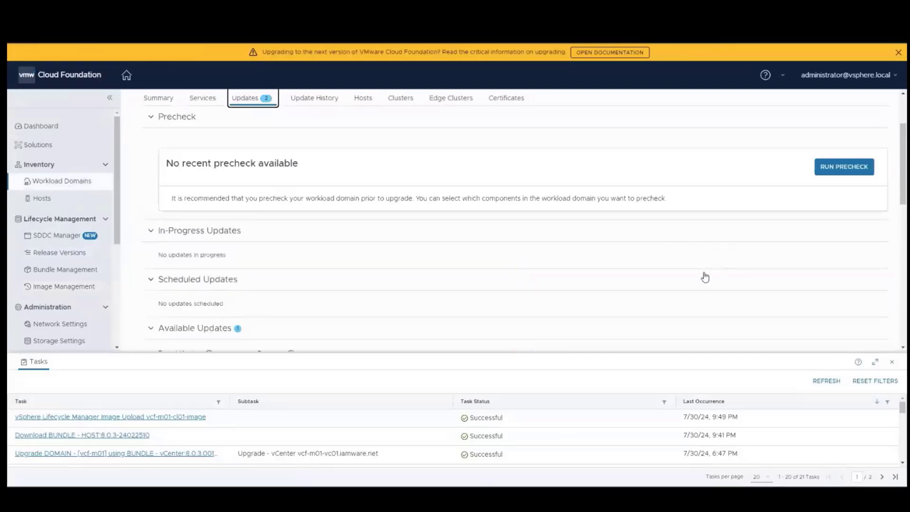
{"action": "scroll", "coordinate": [705, 277], "scroll_direction": "down", "scroll_amount": 3}
{"action": "left_click", "coordinate": [808, 267]}
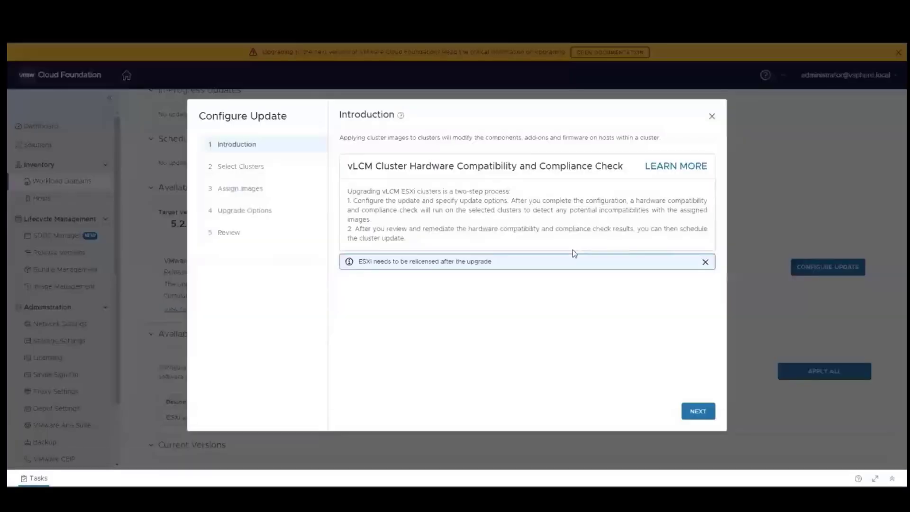
{"action": "left_click", "coordinate": [697, 411]}
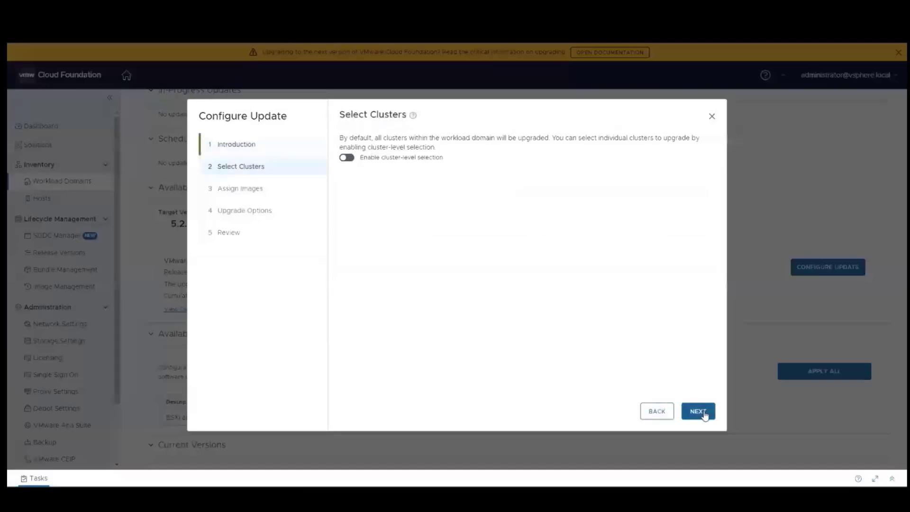
{"action": "left_click", "coordinate": [698, 410]}
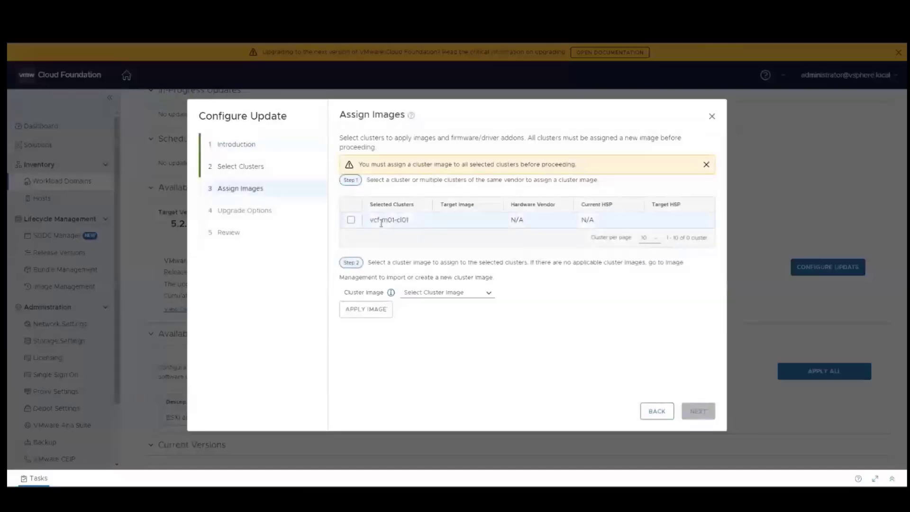
Assign vcf-m01-cl01-image to cluster vcf-m01-cl01 and continue to Upgrade Options.
{"action": "left_click", "coordinate": [352, 221]}
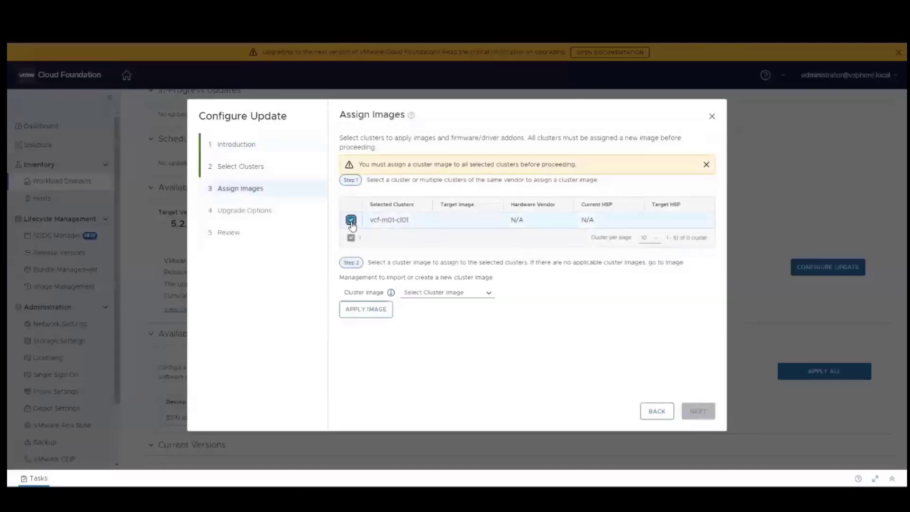
{"action": "left_click", "coordinate": [488, 293]}
{"action": "left_click", "coordinate": [444, 310]}
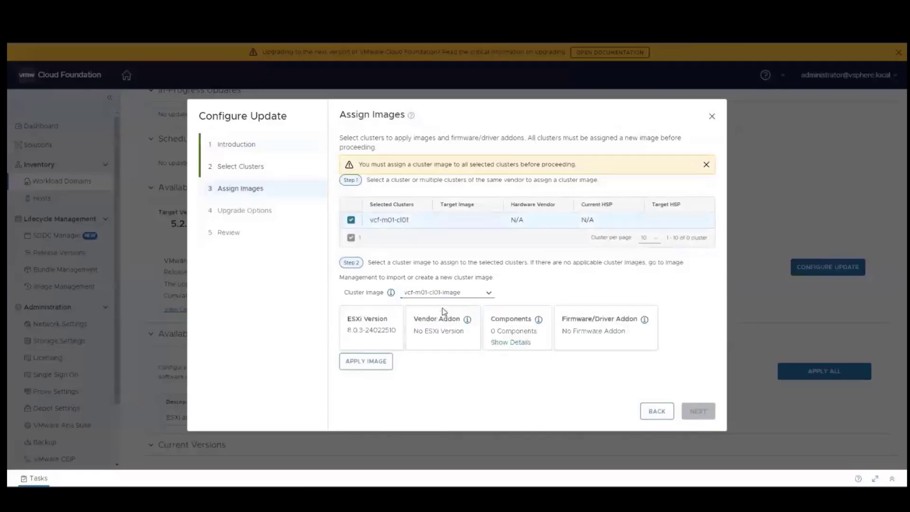
{"action": "left_click", "coordinate": [360, 361]}
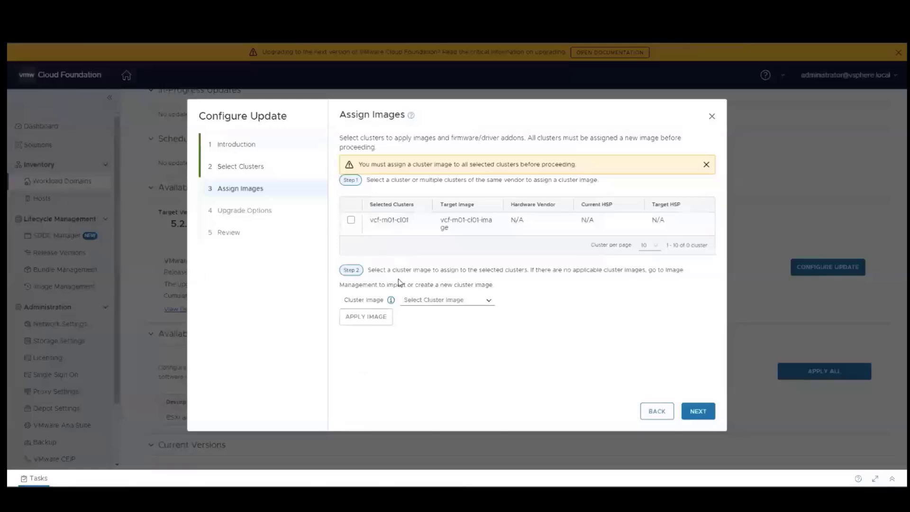
{"action": "left_click", "coordinate": [694, 411]}
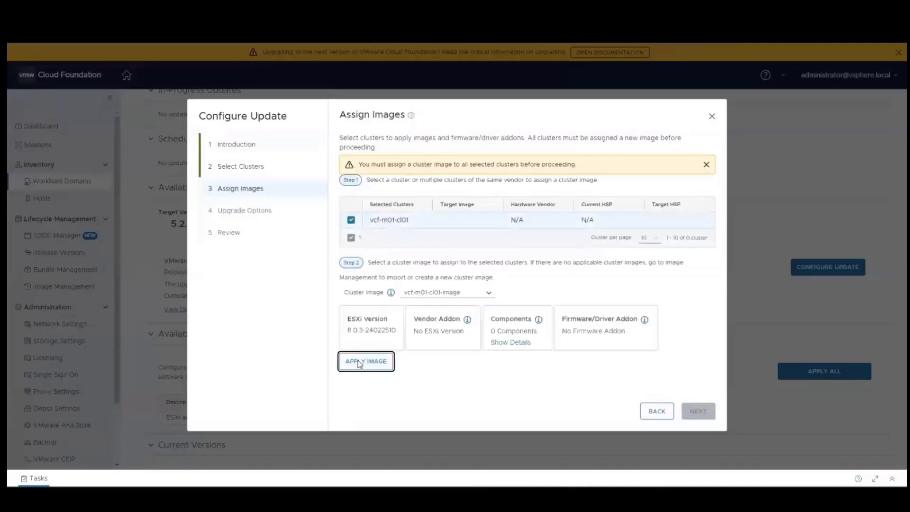
{"action": "left_click", "coordinate": [359, 364]}
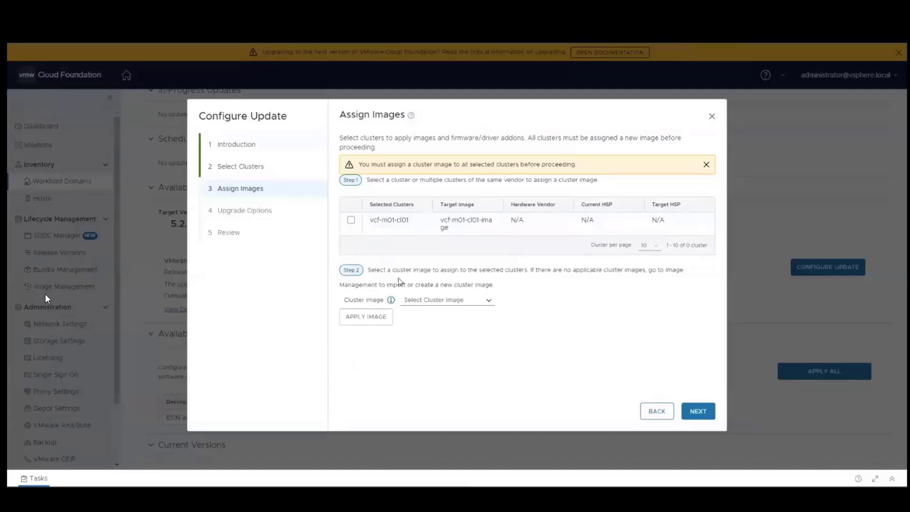
{"action": "left_click", "coordinate": [693, 411]}
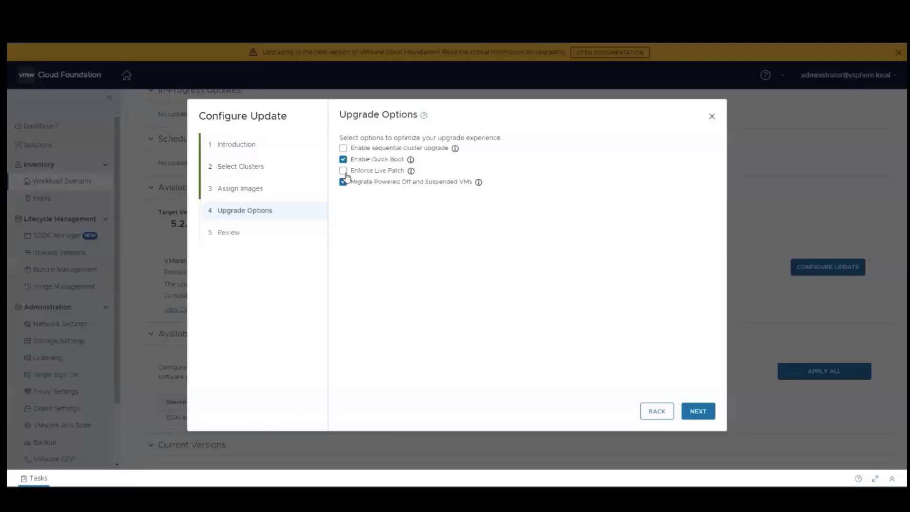
Enable Enforce Live Patch and submit the update configuration, which errors for clusters below 8.0.3.
{"action": "left_click", "coordinate": [345, 172]}
{"action": "left_click", "coordinate": [702, 416]}
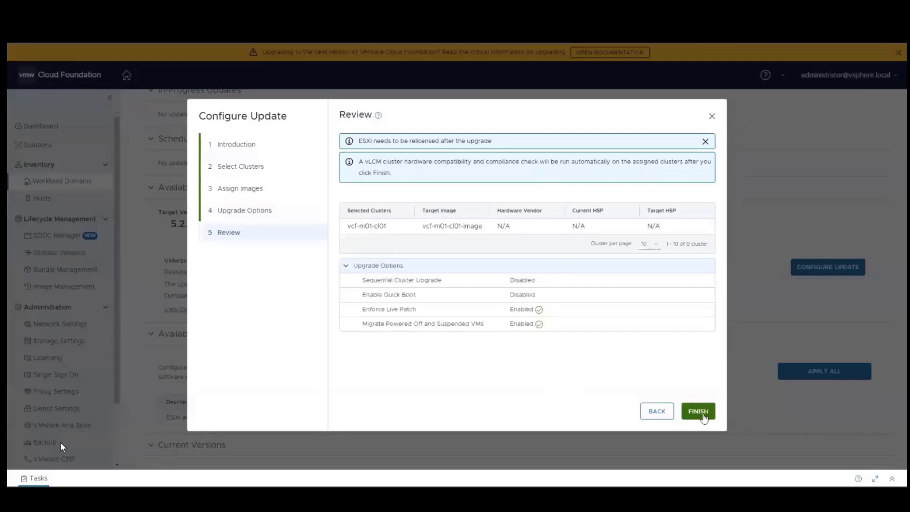
{"action": "left_click", "coordinate": [704, 416]}
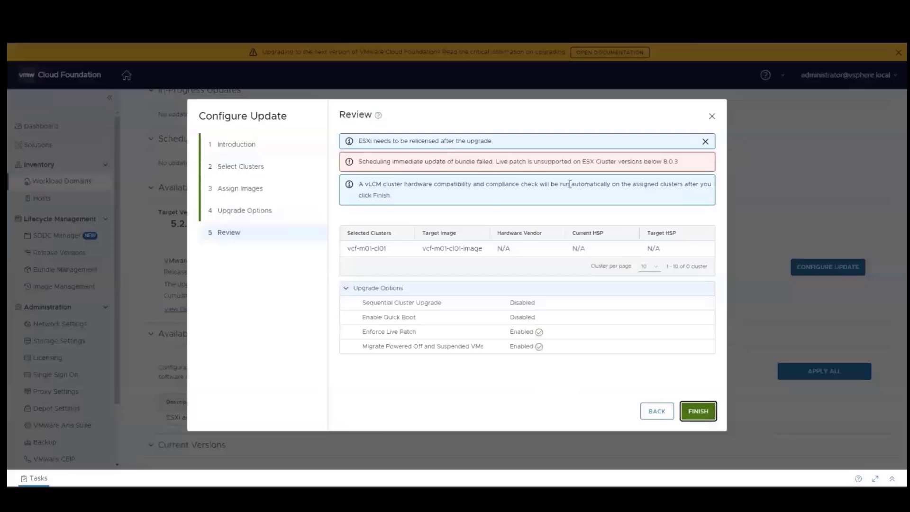
Swap Live Patch for Quick Boot and resubmit the vcf-m01-cl01 update configuration.
{"action": "left_click", "coordinate": [649, 414]}
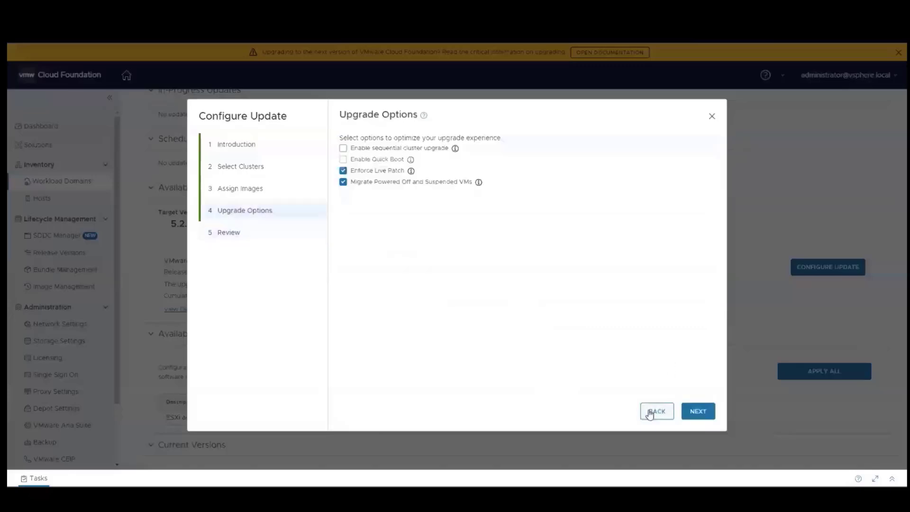
{"action": "left_click", "coordinate": [343, 171]}
{"action": "left_click", "coordinate": [343, 159]}
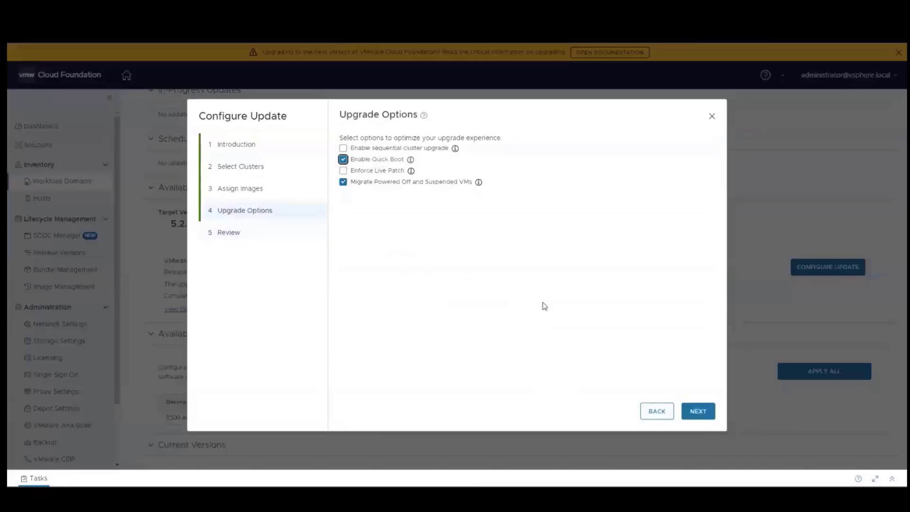
{"action": "left_click", "coordinate": [700, 413]}
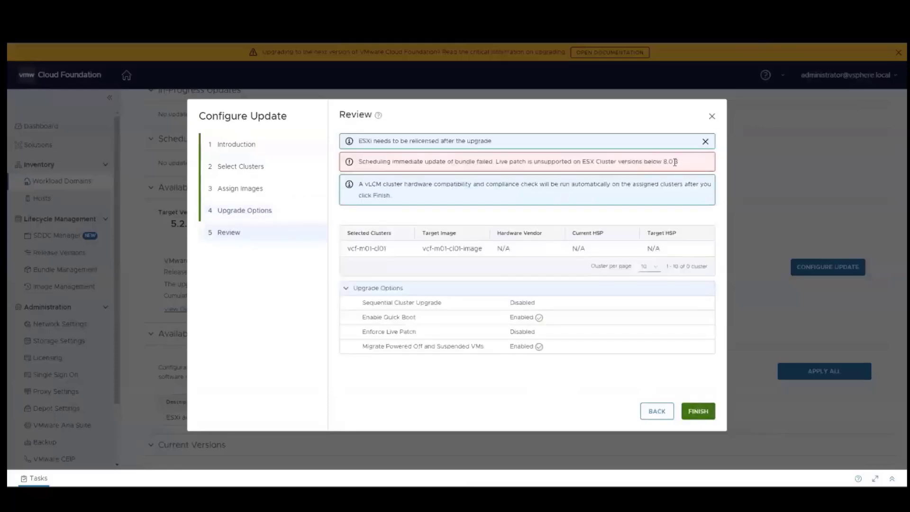
{"action": "left_click_drag", "start_coordinate": [679, 162], "coordinate": [583, 161]}
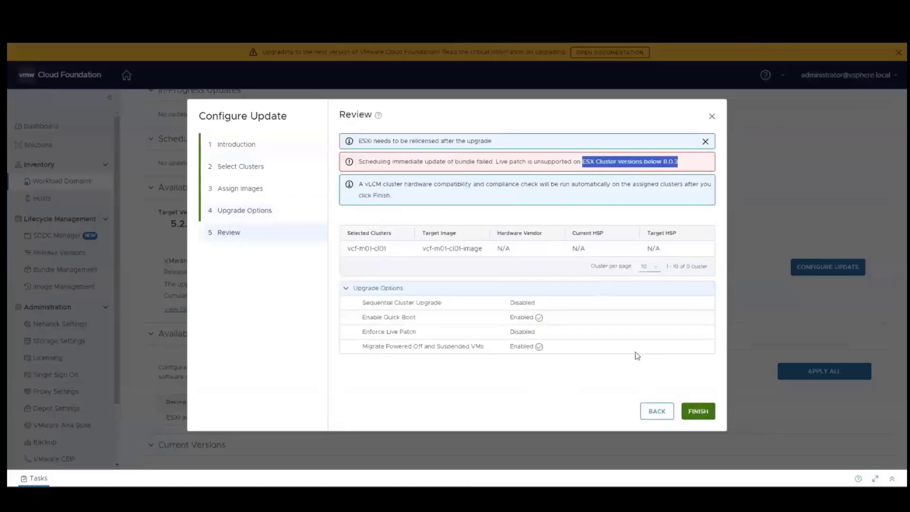
{"action": "left_click", "coordinate": [710, 416]}
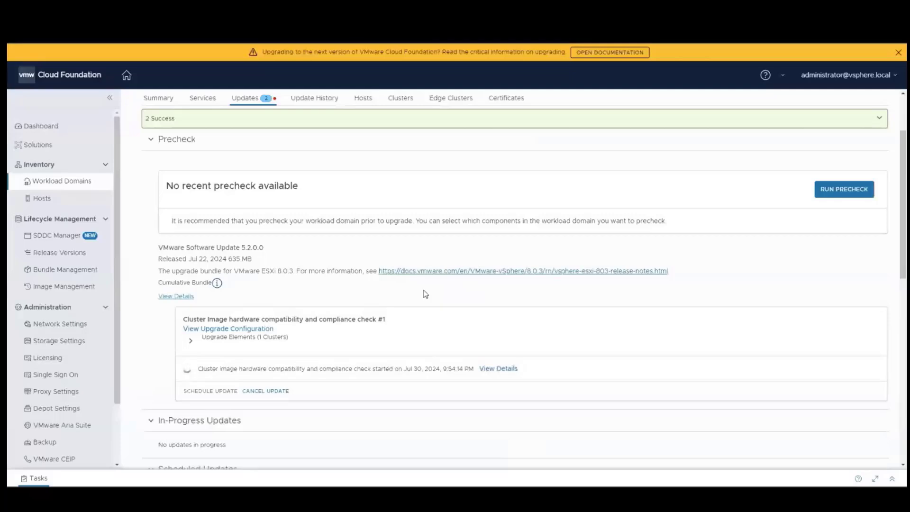
Expand Upgrade Elements on the pending update to reveal cluster vcf-m01-cl01.
{"action": "left_click", "coordinate": [190, 342]}
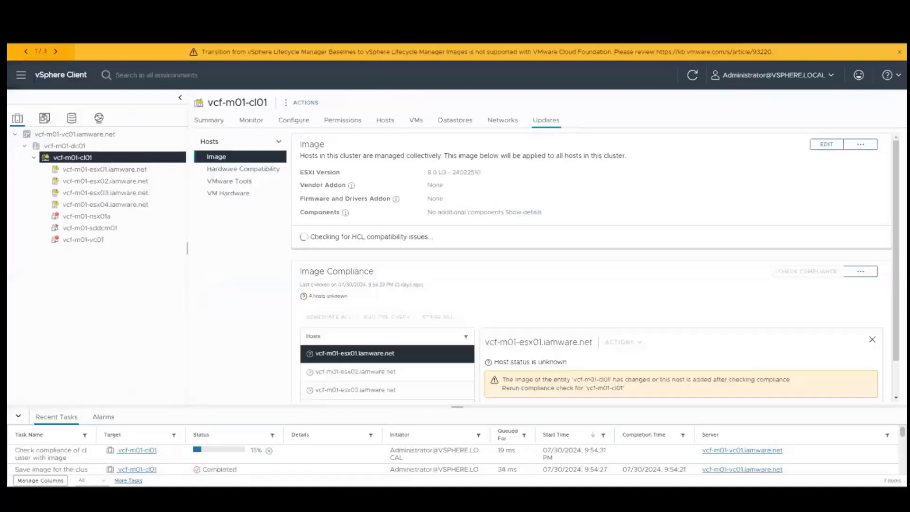
Return to the SDDC Manager Workload Domain Updates page showing the pending domain upgrade.
{"action": "key", "text": "ctrl+Tab"}
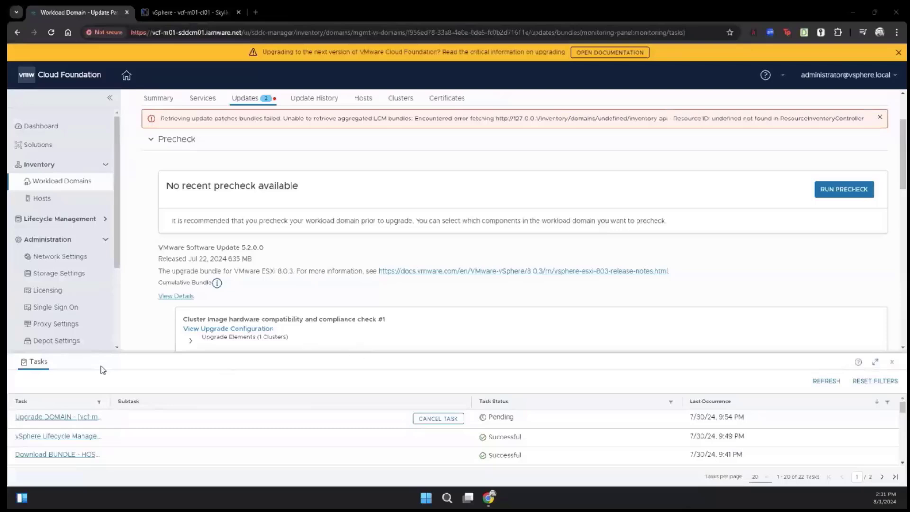
Open the compatibility check details and expand the cluster, esx01 host and image scan results.
{"action": "left_click", "coordinate": [890, 365]}
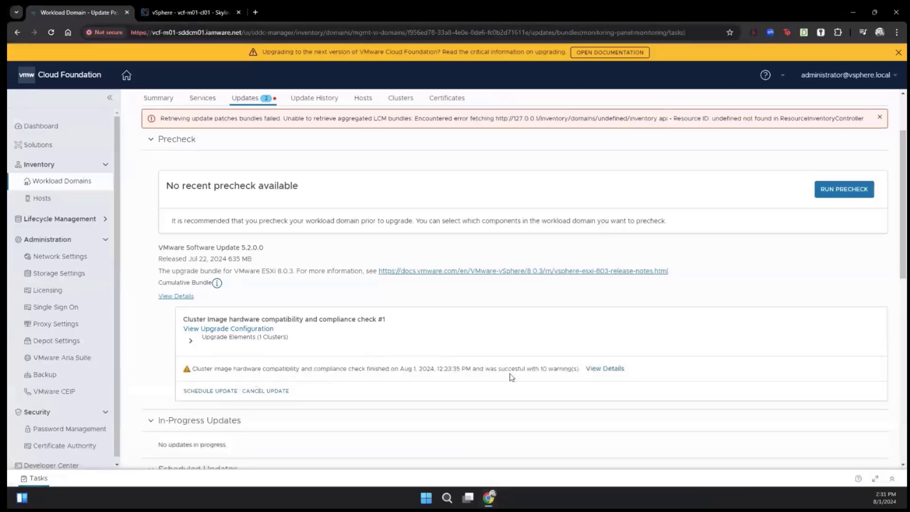
{"action": "left_click", "coordinate": [600, 370]}
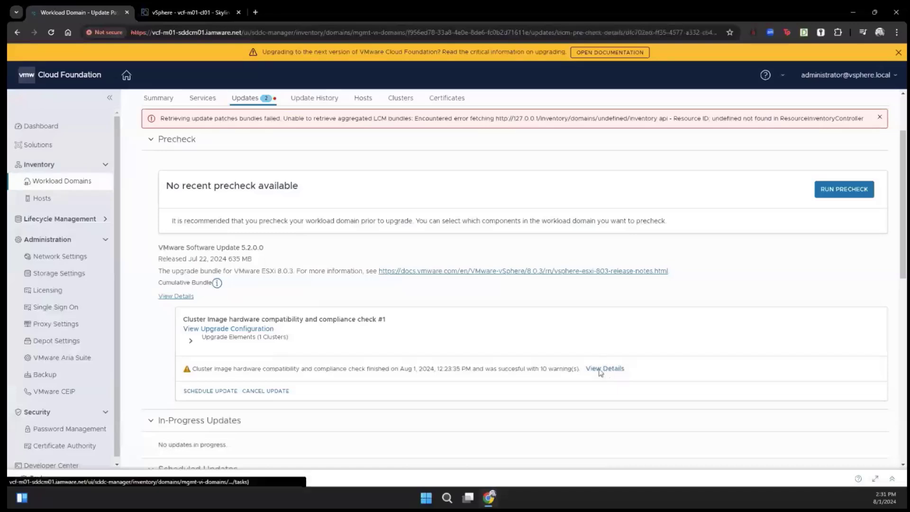
{"action": "left_click", "coordinate": [170, 300]}
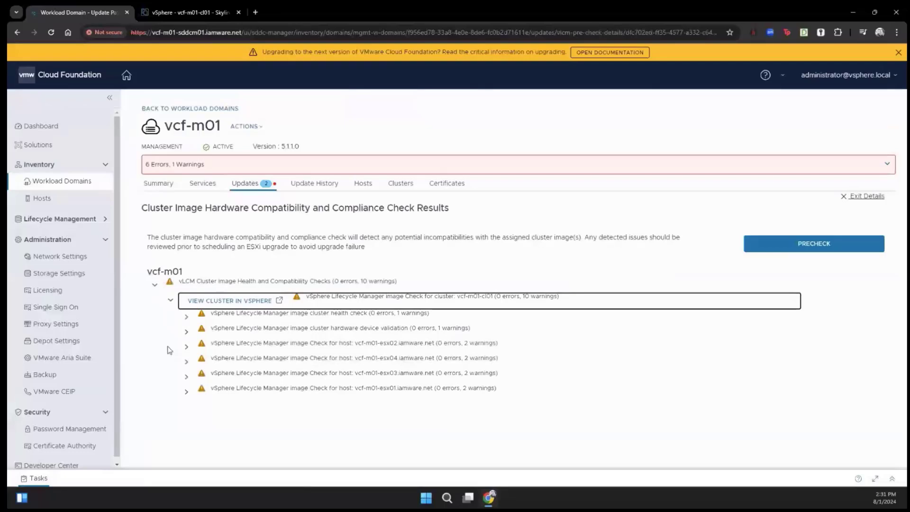
{"action": "left_click", "coordinate": [186, 392]}
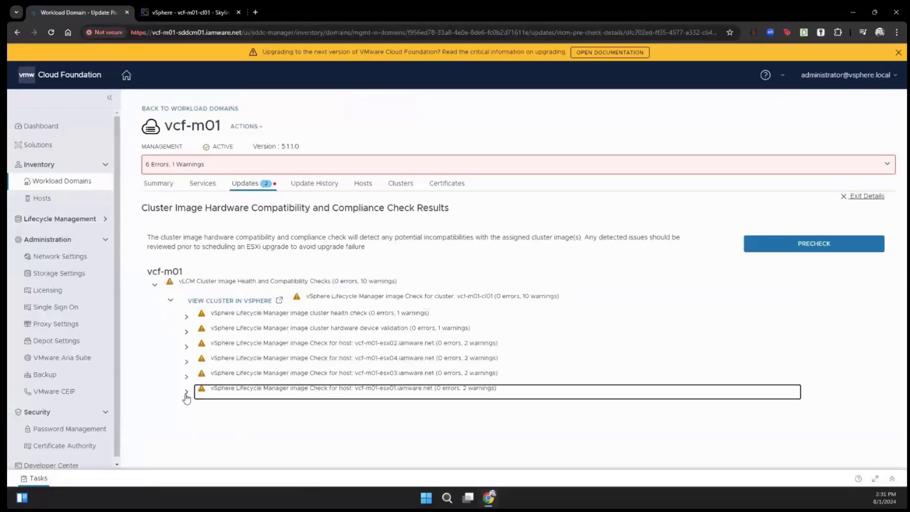
{"action": "scroll", "coordinate": [232, 439], "scroll_direction": "down", "scroll_amount": 2}
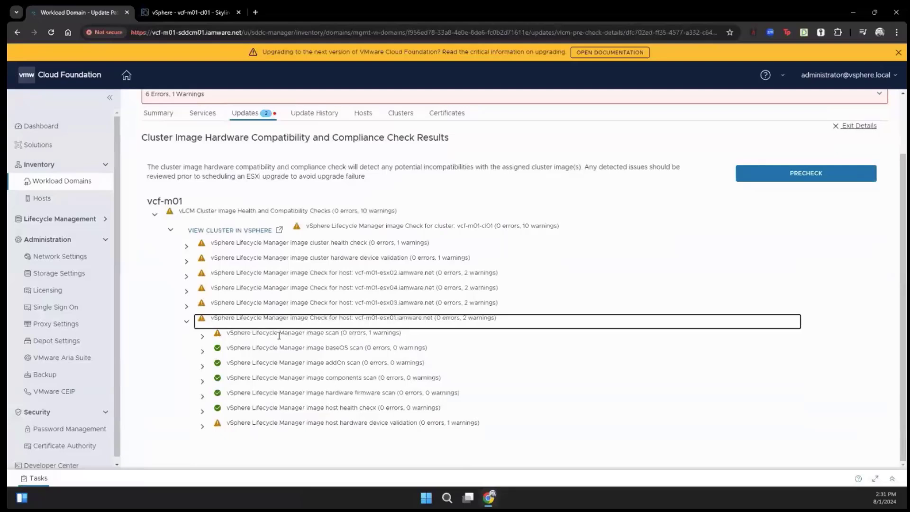
{"action": "left_click", "coordinate": [199, 338]}
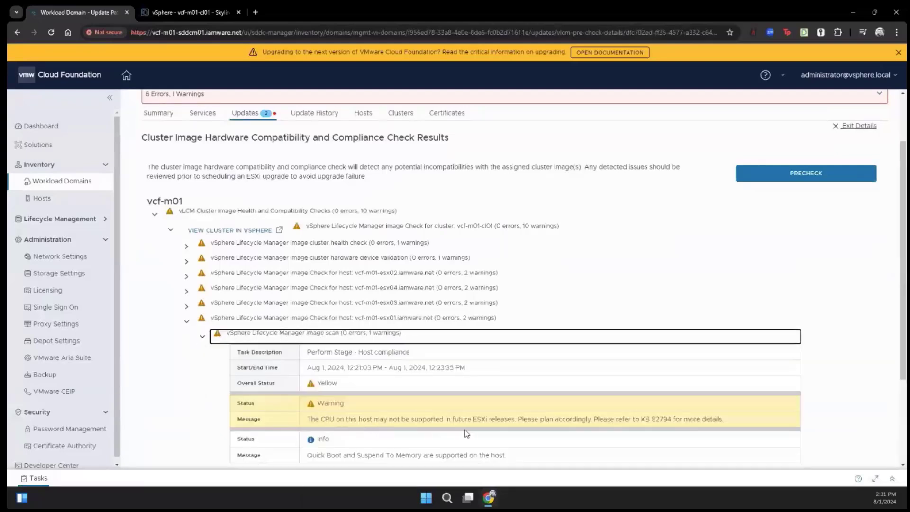
{"action": "left_click", "coordinate": [203, 339]}
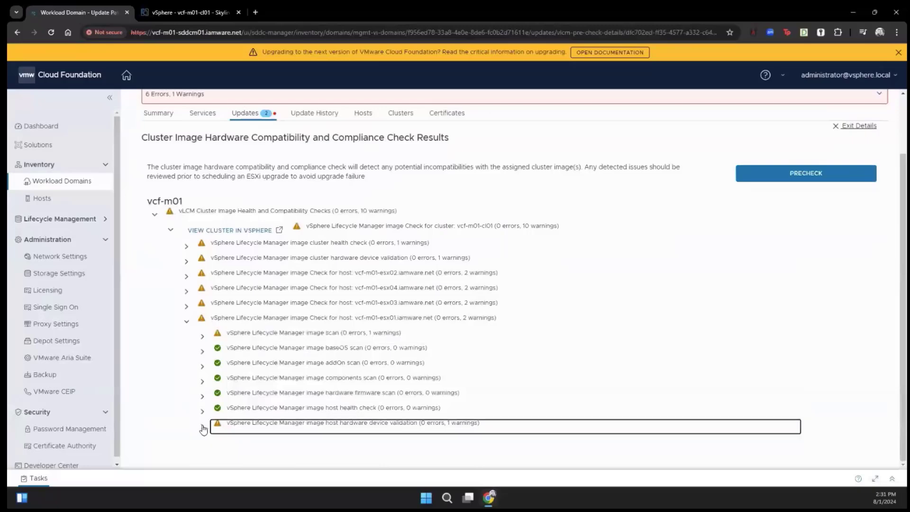
Review esx01's hardware device validation warning about the PVSCSI controller.
{"action": "left_click", "coordinate": [203, 426]}
{"action": "scroll", "coordinate": [226, 420], "scroll_direction": "down", "scroll_amount": 2}
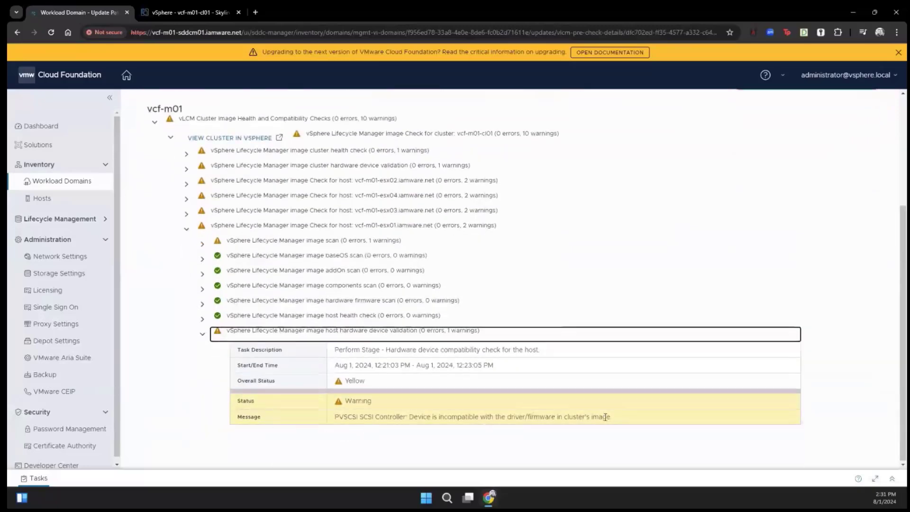
{"action": "left_click_drag", "start_coordinate": [625, 418], "coordinate": [333, 422]}
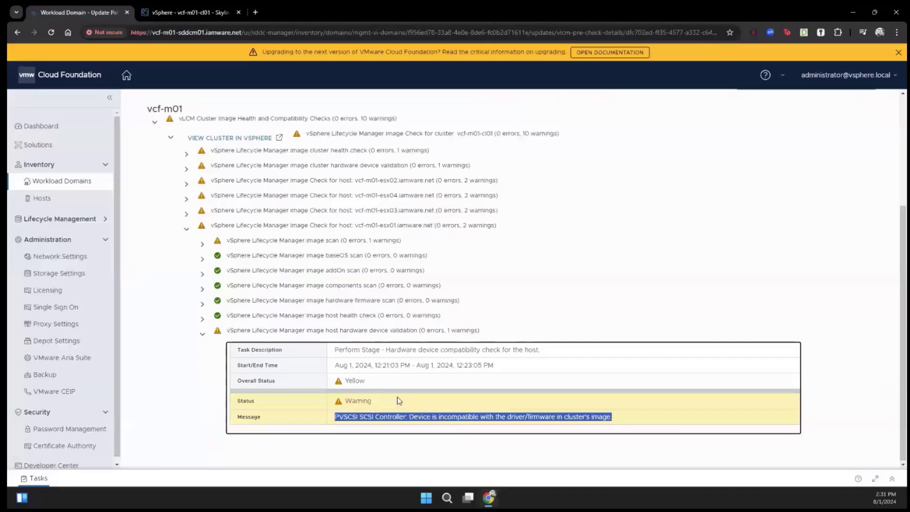
{"action": "left_click_drag", "start_coordinate": [395, 401], "coordinate": [335, 404]}
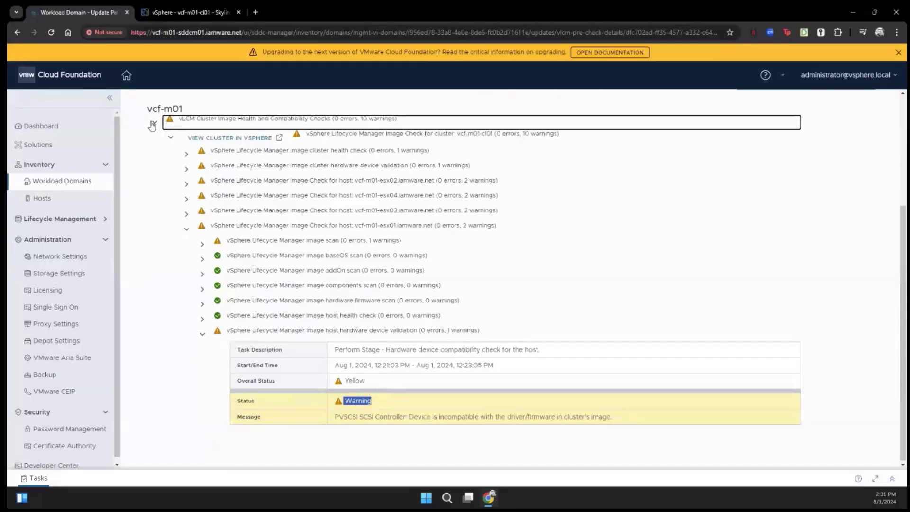
{"action": "left_click", "coordinate": [154, 11]}
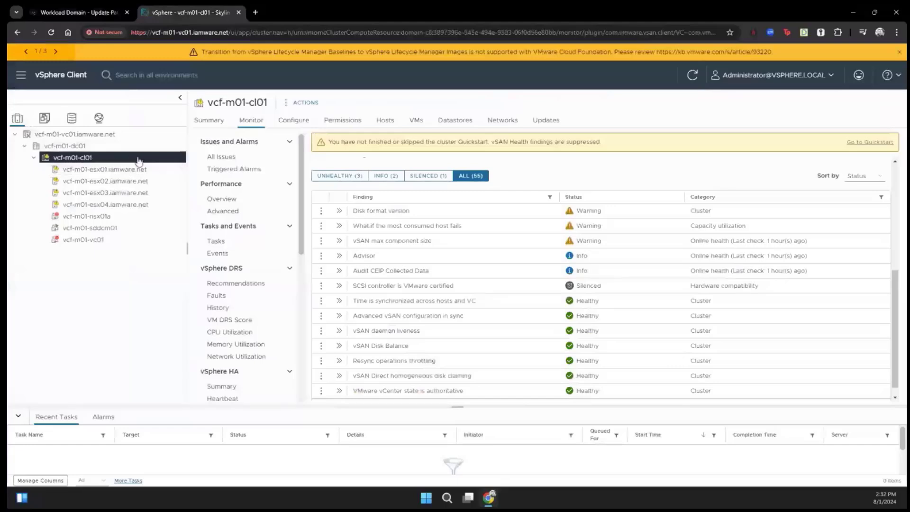
Filter the cluster's vSAN Skyline Health findings to 'vsan hcl'.
{"action": "left_click", "coordinate": [251, 123]}
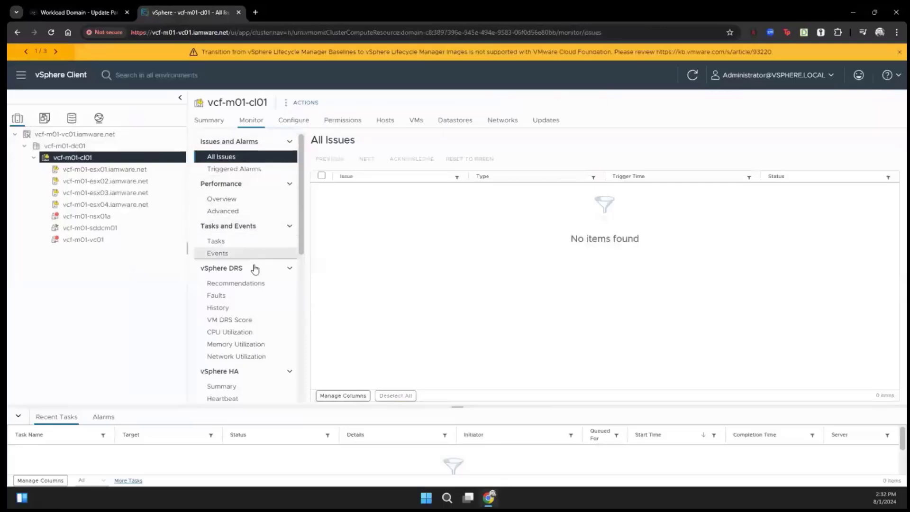
{"action": "scroll", "coordinate": [246, 342], "scroll_direction": "down", "scroll_amount": 3}
{"action": "scroll", "coordinate": [246, 340], "scroll_direction": "down", "scroll_amount": 2}
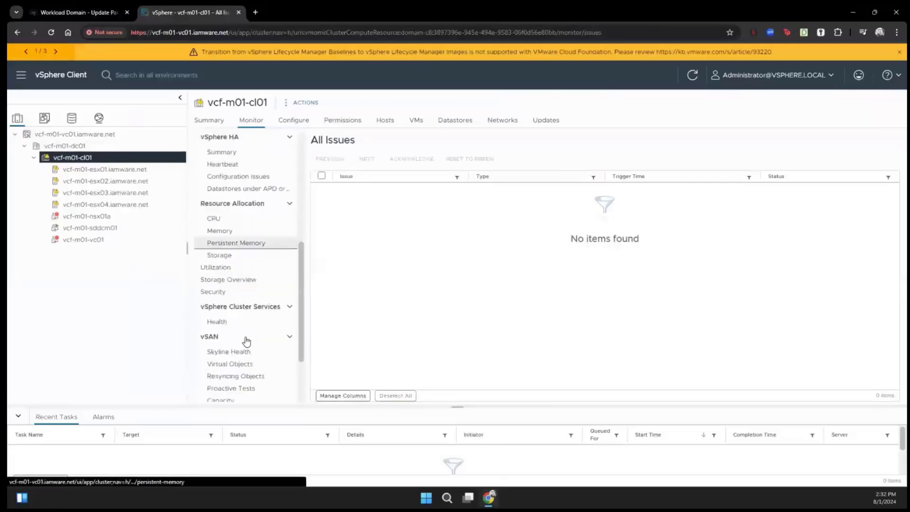
{"action": "left_click", "coordinate": [238, 355]}
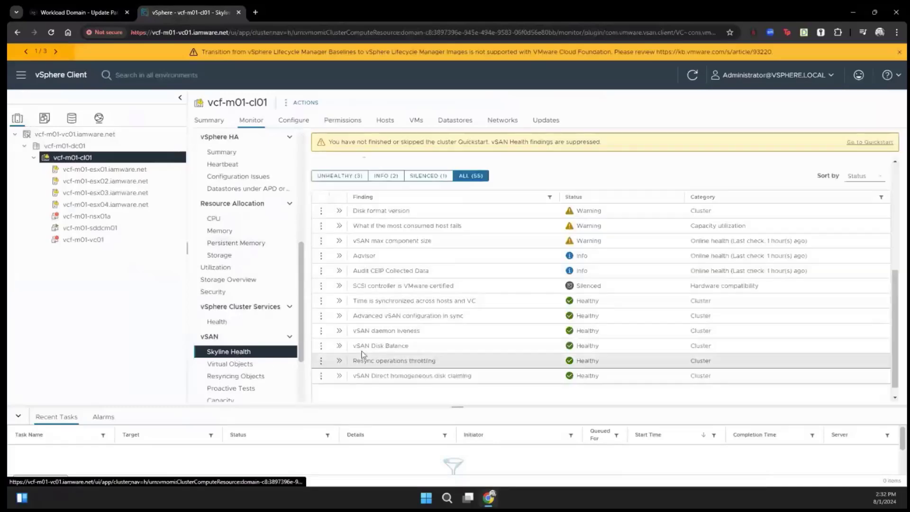
{"action": "left_click", "coordinate": [550, 199]}
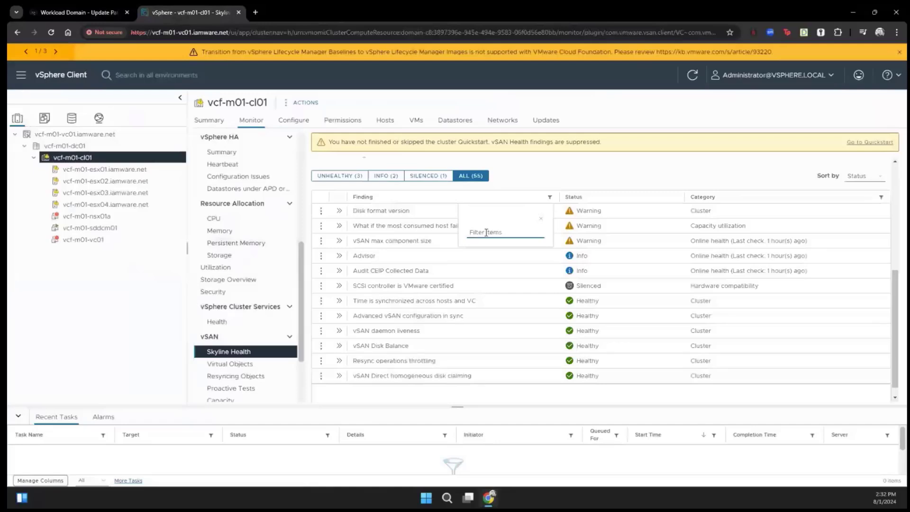
{"action": "type", "text": "vsan hcl"}
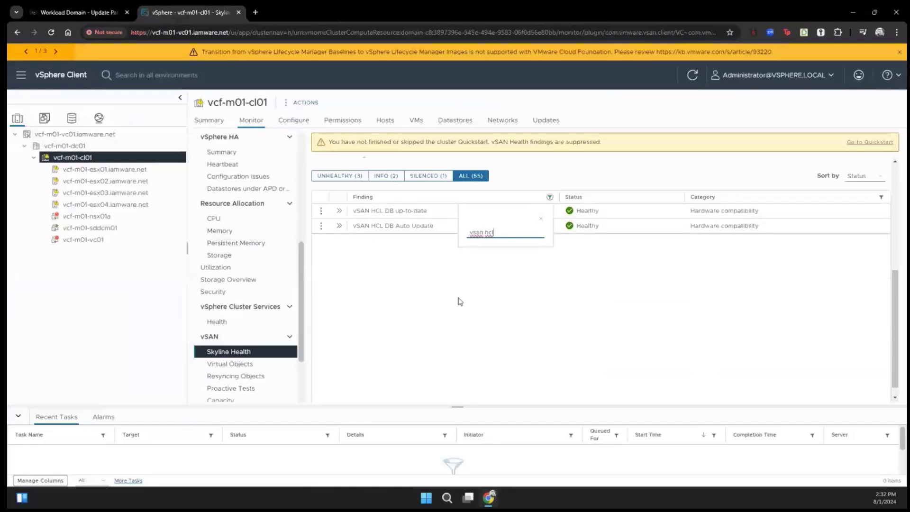
{"action": "left_click", "coordinate": [431, 318]}
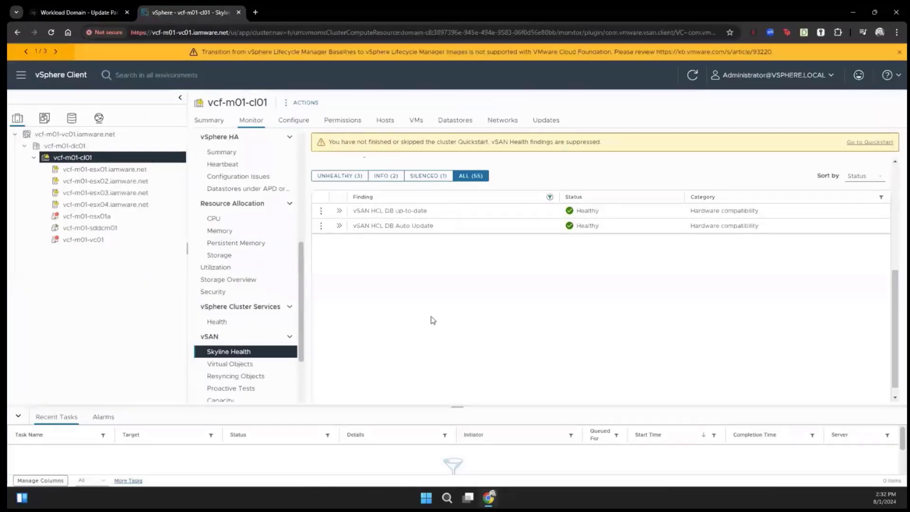
Open the 'vSAN HCL DB up-to-date' finding and choose to update it from a file.
{"action": "left_click", "coordinate": [417, 214]}
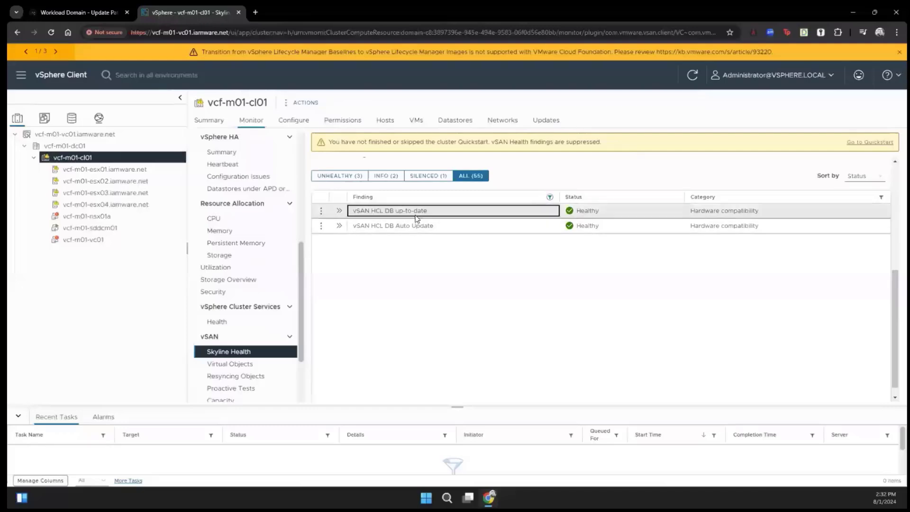
{"action": "left_click", "coordinate": [339, 212]}
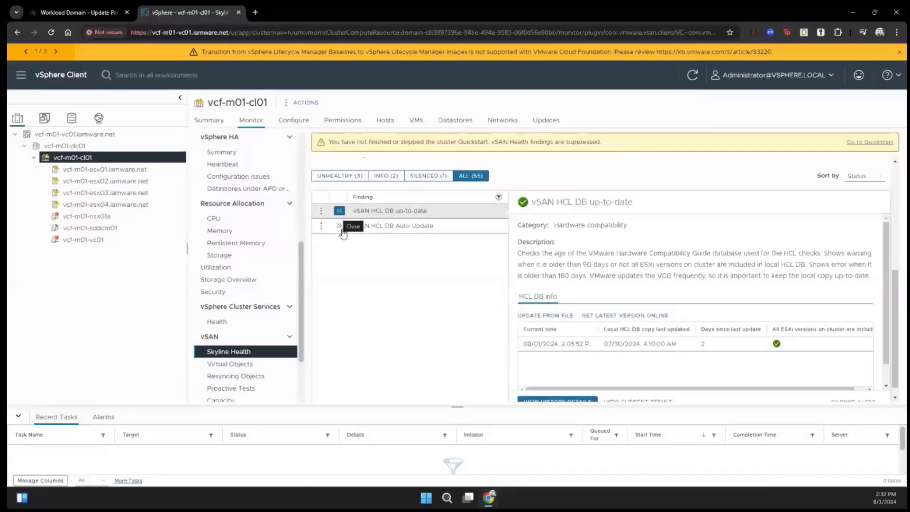
{"action": "scroll", "coordinate": [580, 376], "scroll_direction": "down", "scroll_amount": 1}
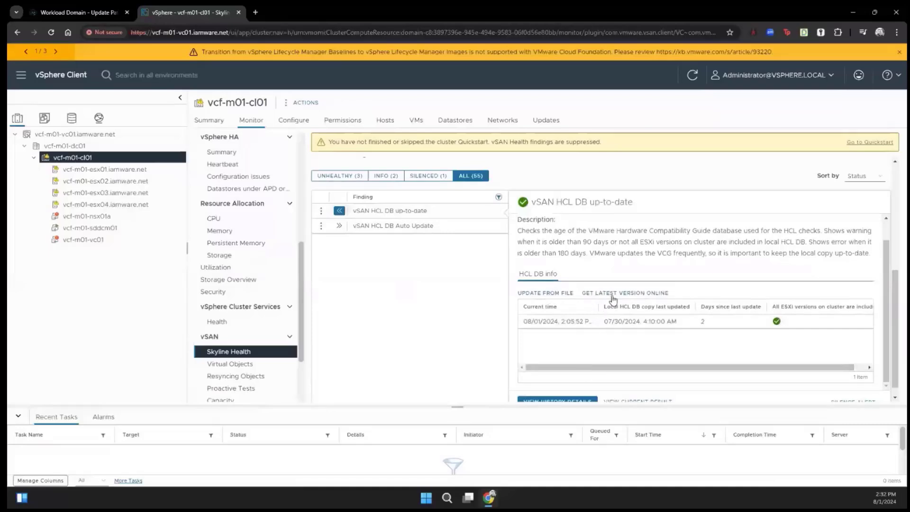
{"action": "left_click", "coordinate": [555, 295]}
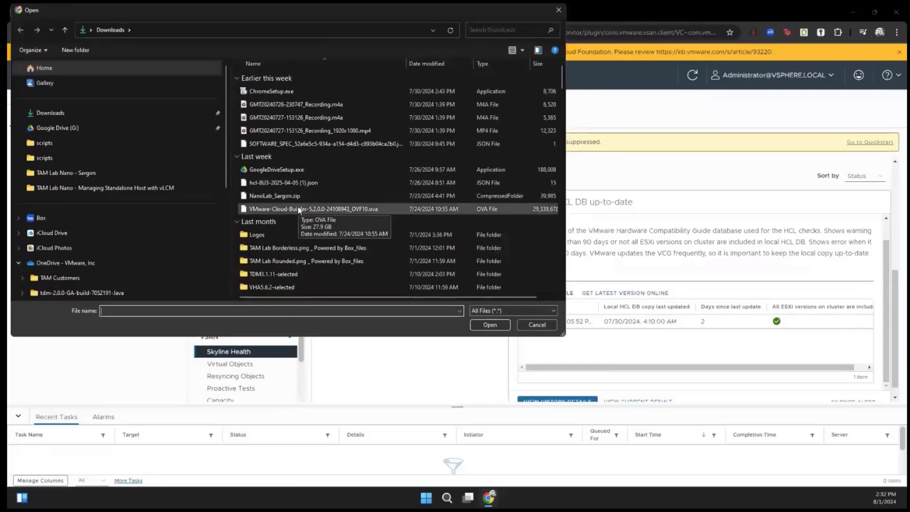
{"action": "left_click", "coordinate": [357, 182]}
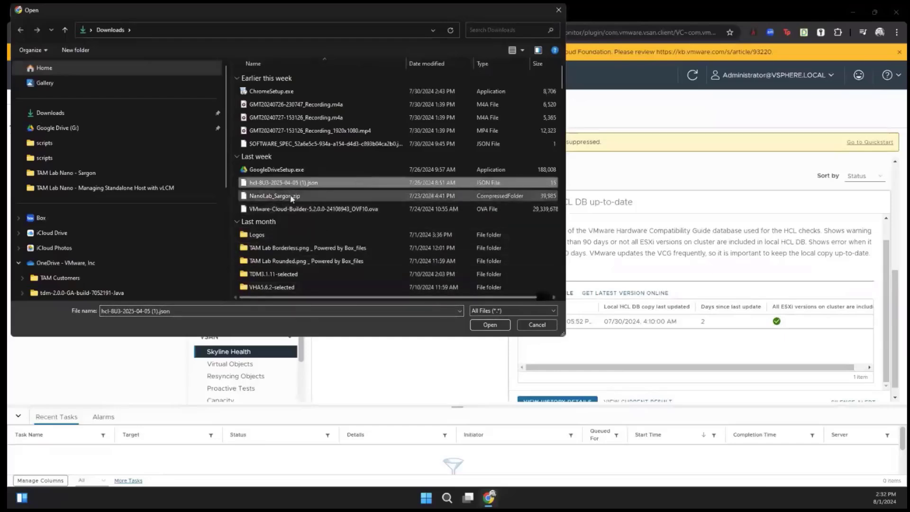
{"action": "left_click", "coordinate": [478, 322]}
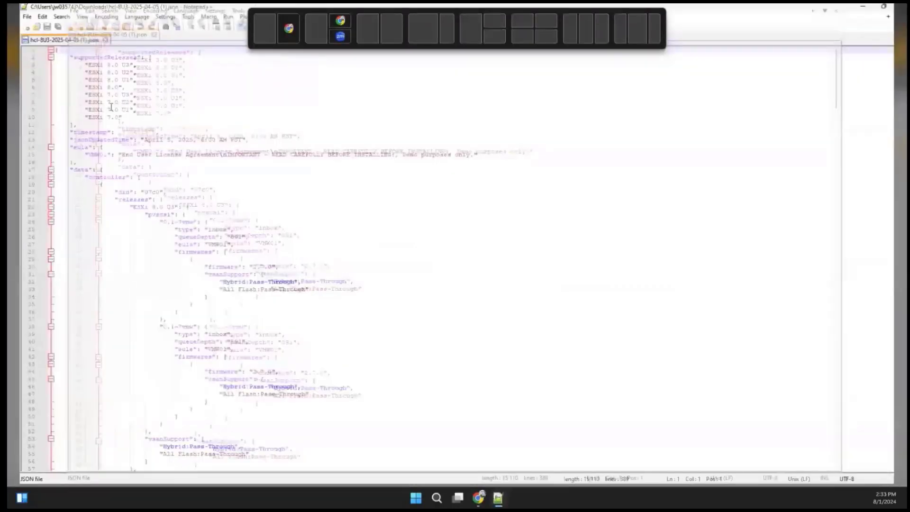
Review the ESXi 8.0 U3 release entry and EULA text in the HCL file in Notepad++.
{"action": "left_click", "coordinate": [68, 68], "text": "shift"}
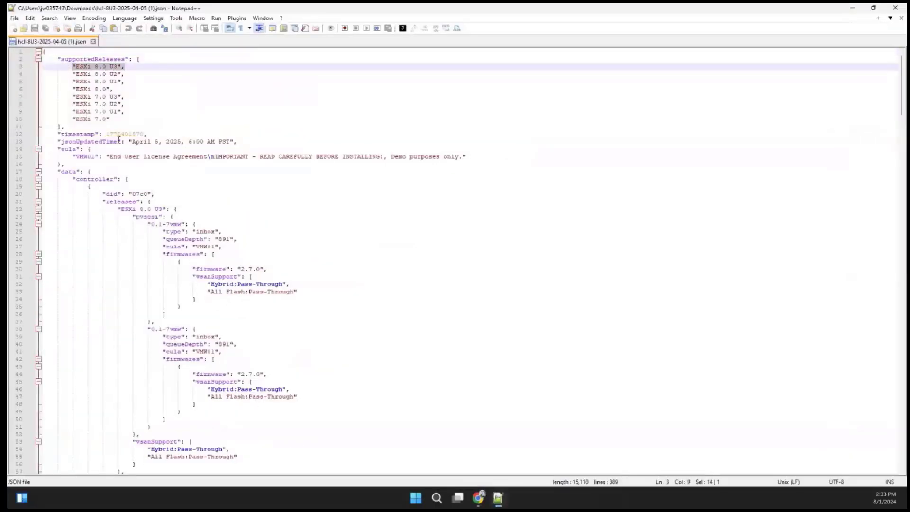
{"action": "left_click_drag", "start_coordinate": [111, 156], "coordinate": [470, 154]}
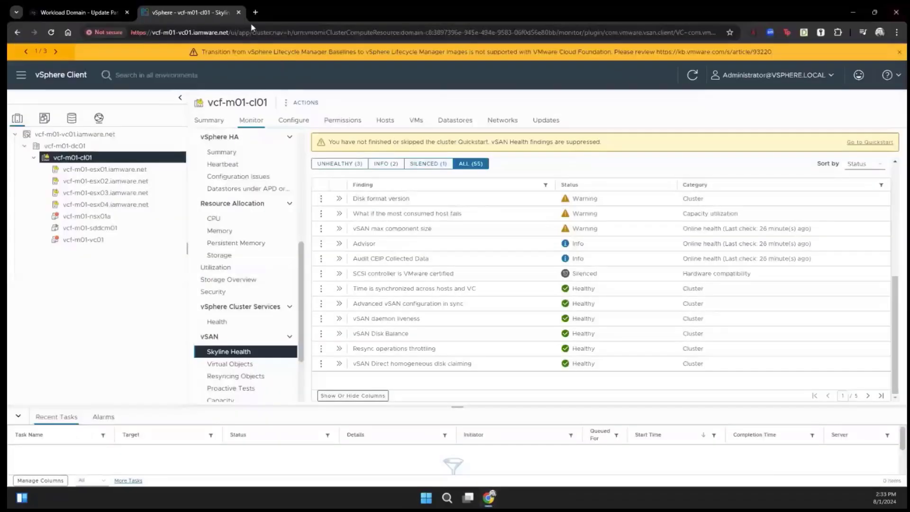
{"action": "left_click", "coordinate": [102, 15]}
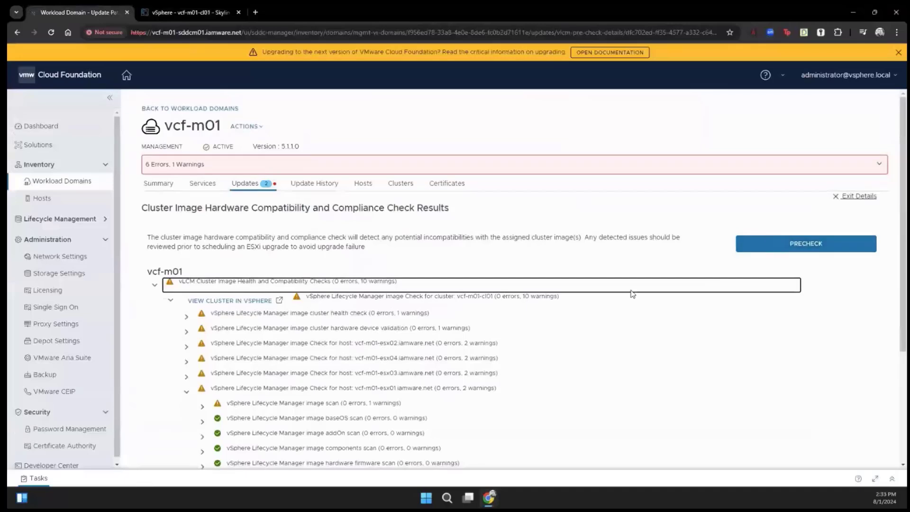
Rerun the cluster image precheck and review cluster and esx01 results: 0 errors, 10 warnings.
{"action": "left_click", "coordinate": [154, 284]}
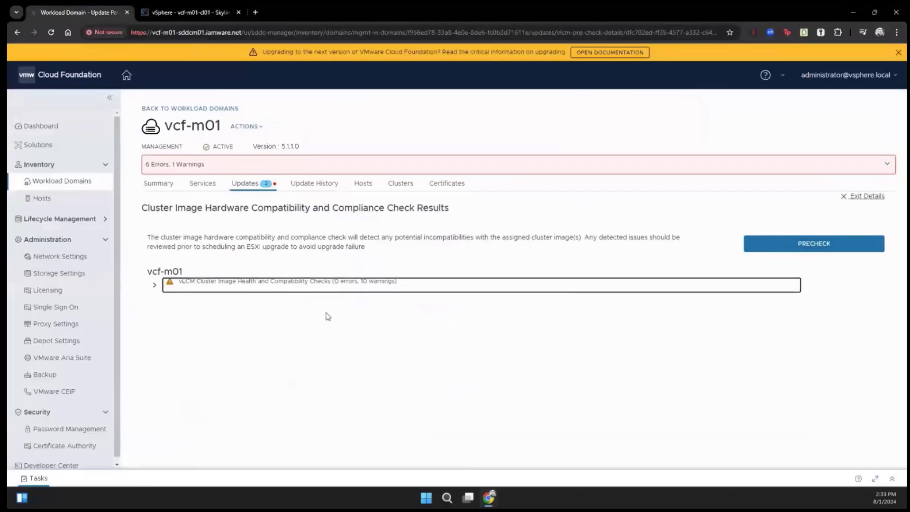
{"action": "left_click", "coordinate": [825, 247]}
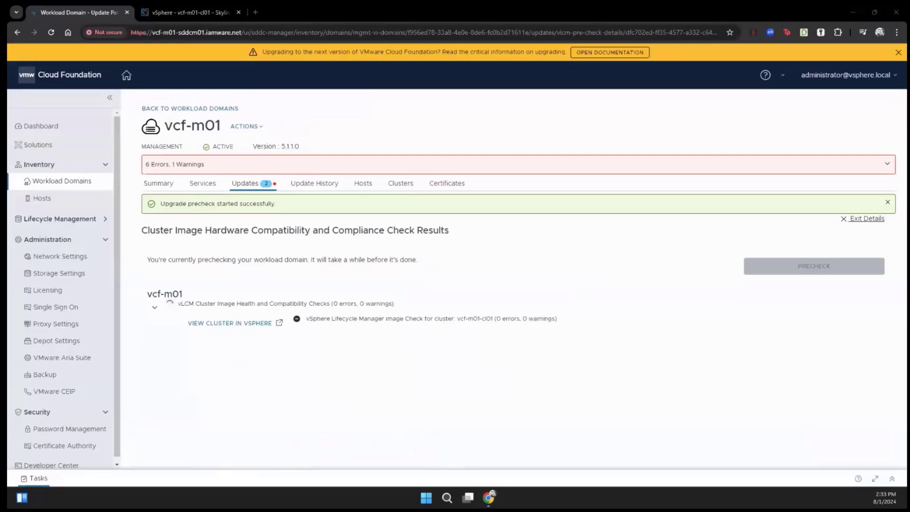
{"action": "left_click", "coordinate": [171, 324]}
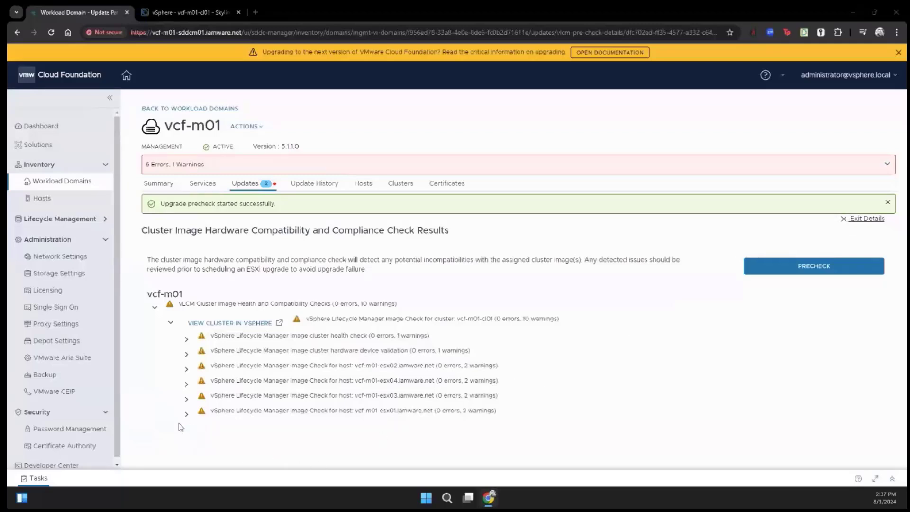
{"action": "left_click", "coordinate": [186, 414]}
{"action": "scroll", "coordinate": [204, 440], "scroll_direction": "down", "scroll_amount": 2}
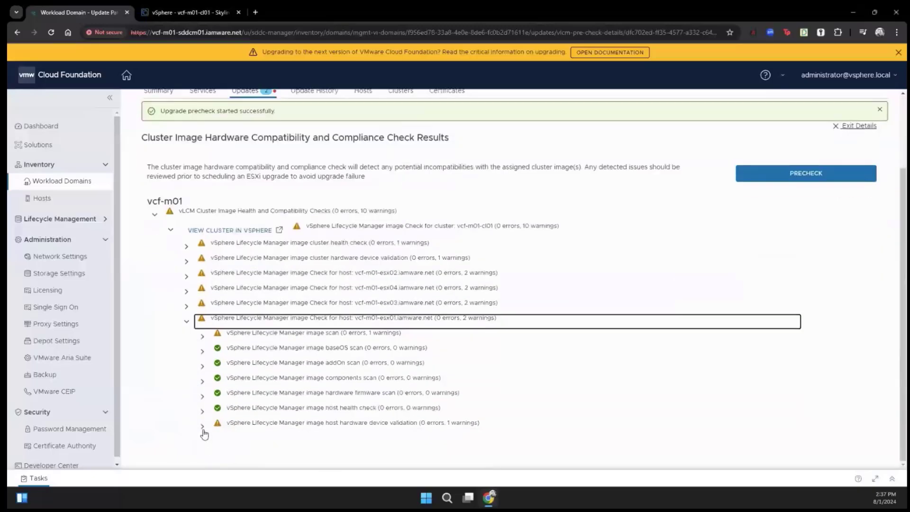
{"action": "left_click", "coordinate": [202, 427]}
{"action": "scroll", "coordinate": [332, 440], "scroll_direction": "down", "scroll_amount": 2}
{"action": "scroll", "coordinate": [474, 368], "scroll_direction": "up", "scroll_amount": 3}
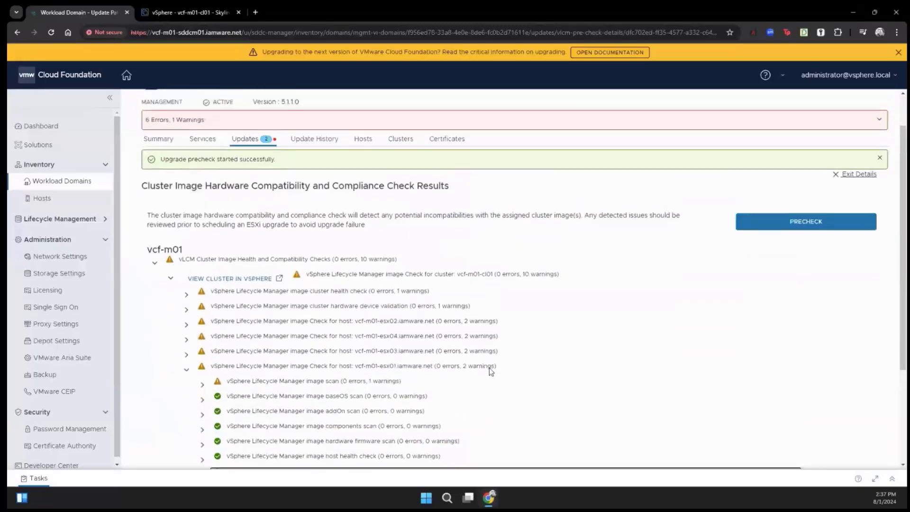
Leave the check details, confirm the 5.2.0.0 bundle covers vcf-m01-cl01, and begin scheduling the update.
{"action": "left_click", "coordinate": [841, 175]}
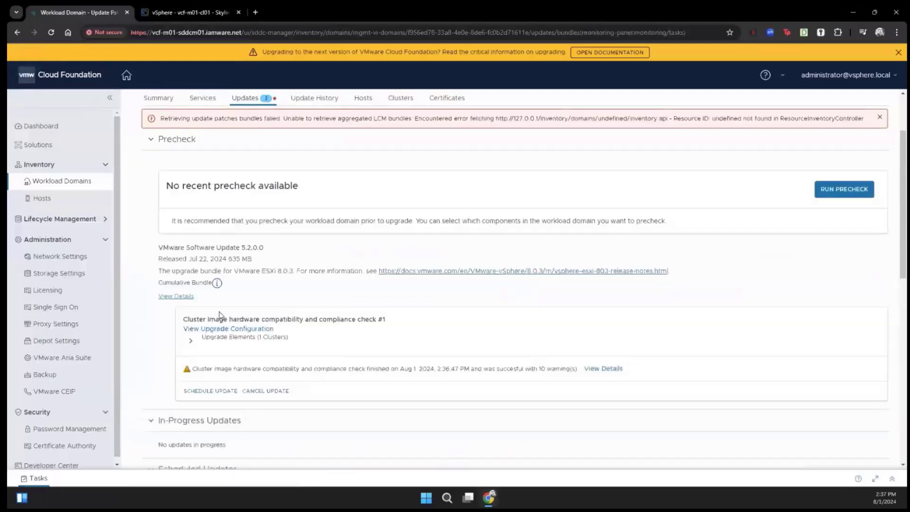
{"action": "scroll", "coordinate": [219, 315], "scroll_direction": "down", "scroll_amount": 6}
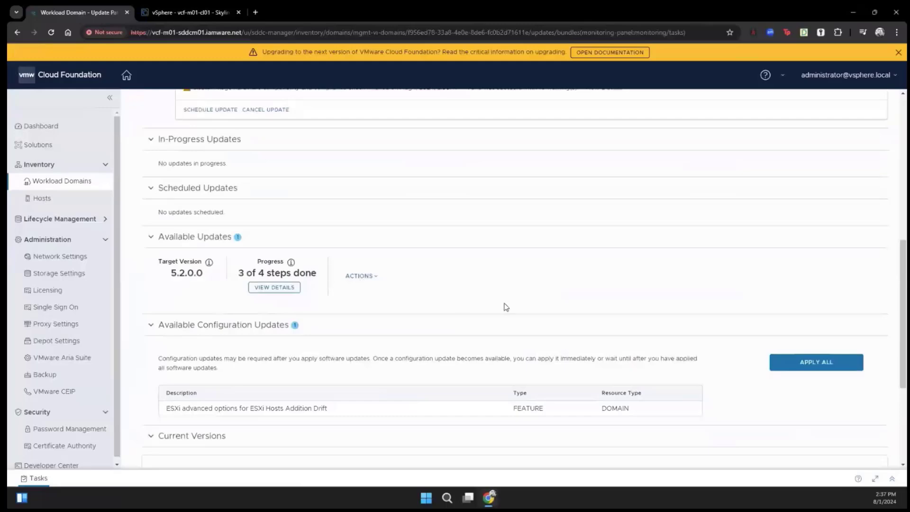
{"action": "scroll", "coordinate": [506, 307], "scroll_direction": "down", "scroll_amount": 4}
{"action": "scroll", "coordinate": [505, 308], "scroll_direction": "up", "scroll_amount": 7}
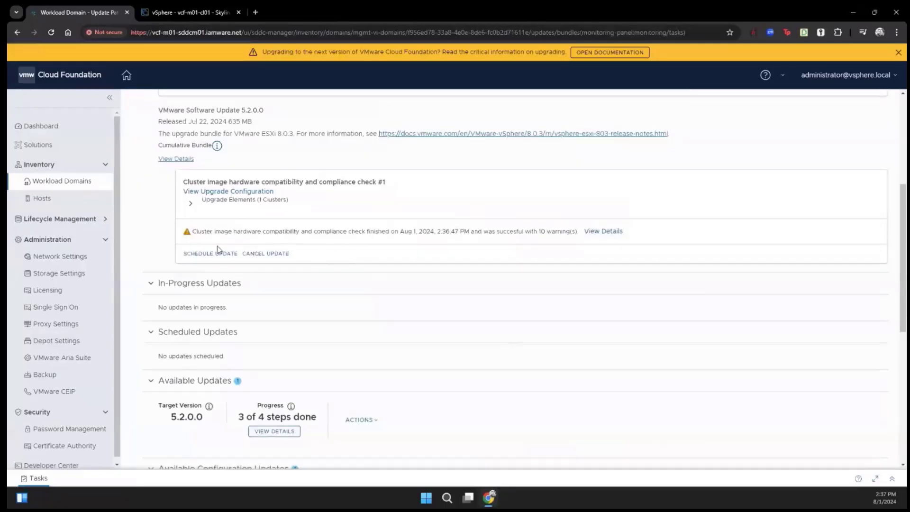
{"action": "left_click", "coordinate": [189, 203]}
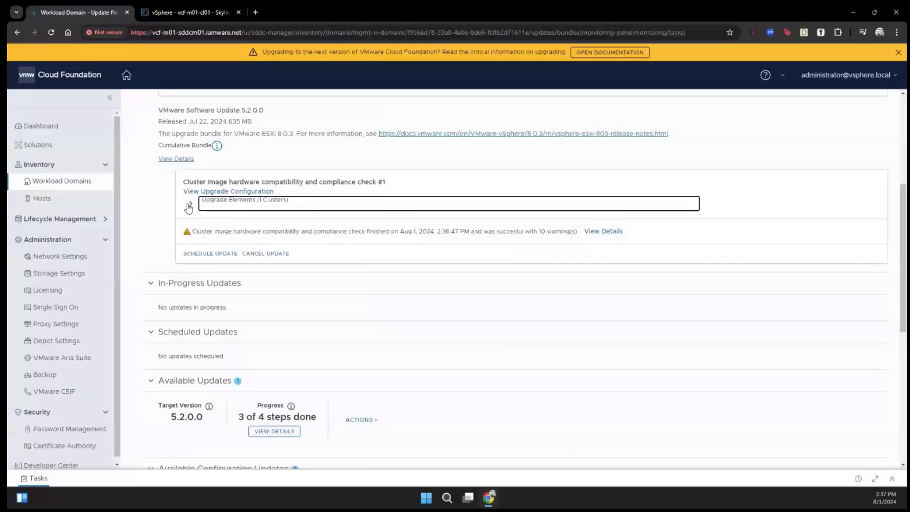
{"action": "left_click", "coordinate": [206, 262]}
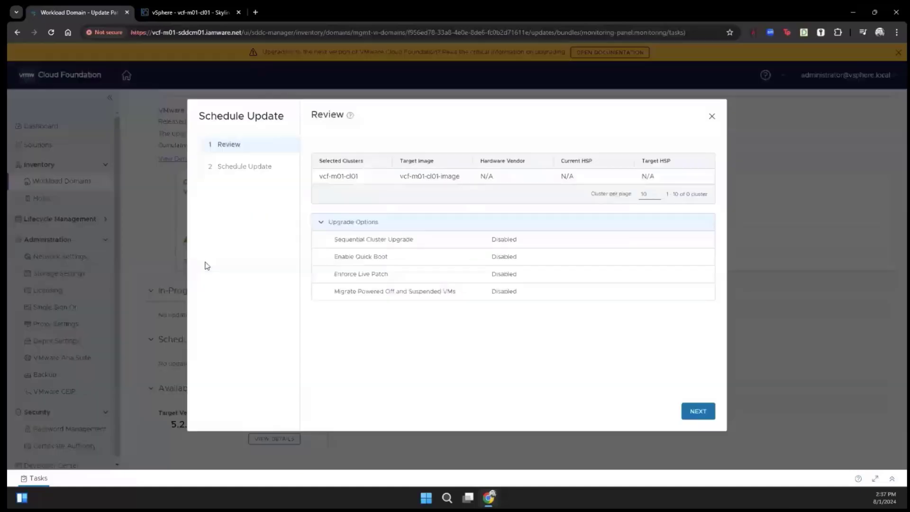
Schedule the 5.2.0.0 update to run now, acknowledging the compatibility warnings.
{"action": "left_click", "coordinate": [699, 411]}
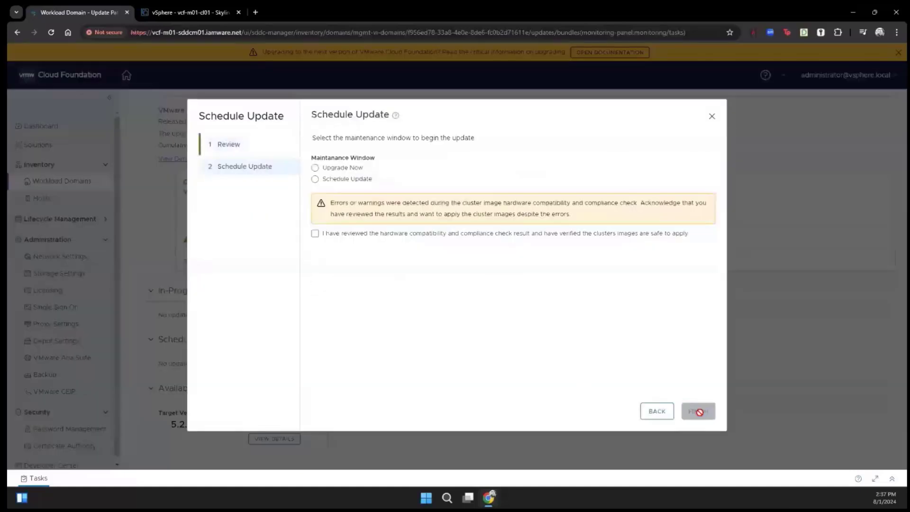
{"action": "left_click", "coordinate": [333, 169]}
{"action": "left_click", "coordinate": [411, 234]}
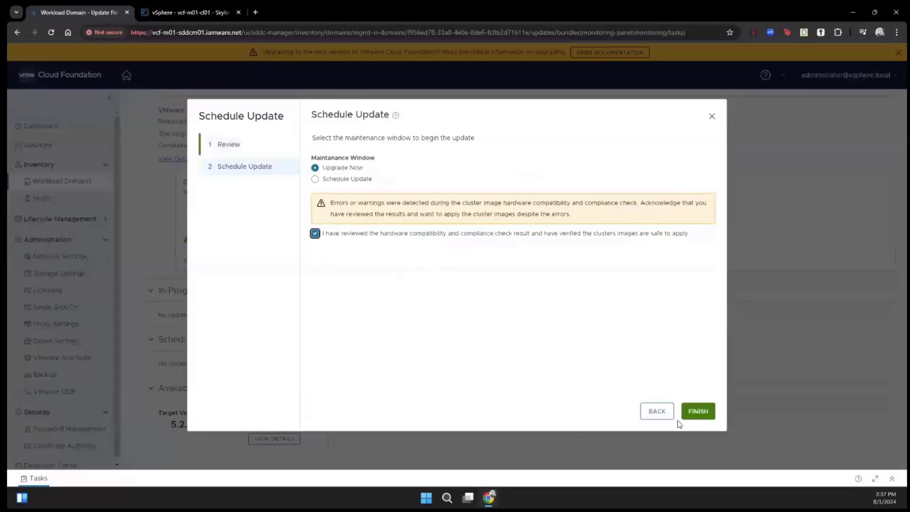
{"action": "left_click", "coordinate": [698, 412]}
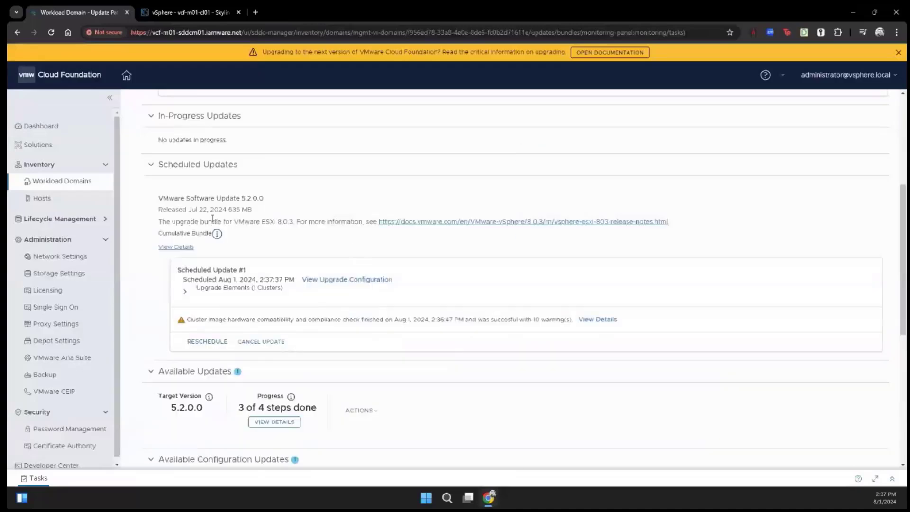
Confirm Scheduled Update #1's ESXi 8.0.3 bundle covers vcf-m01-cl01, then return to vSphere Client.
{"action": "left_click_drag", "start_coordinate": [160, 222], "coordinate": [319, 222]}
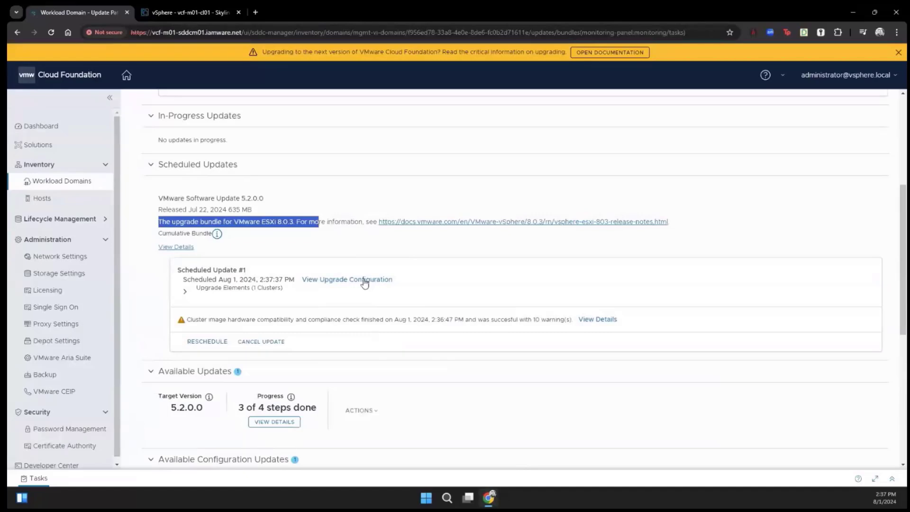
{"action": "left_click", "coordinate": [185, 291]}
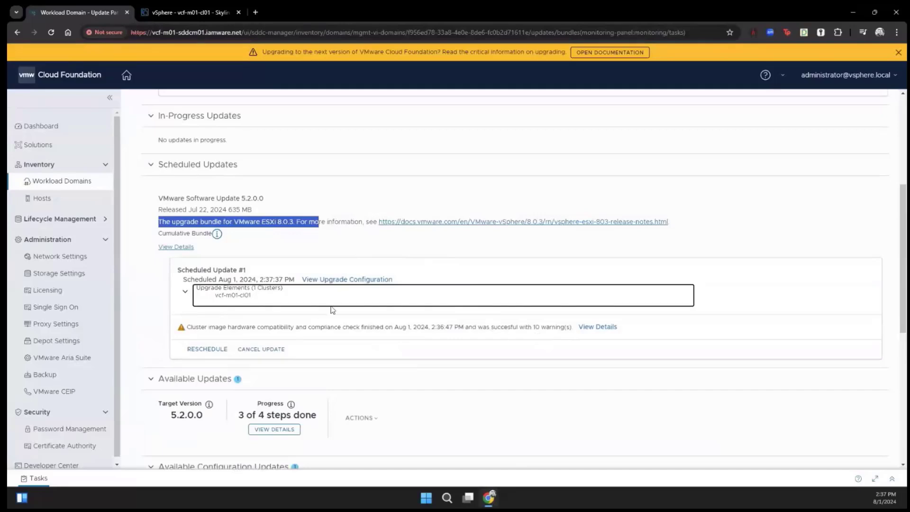
{"action": "left_click", "coordinate": [196, 12]}
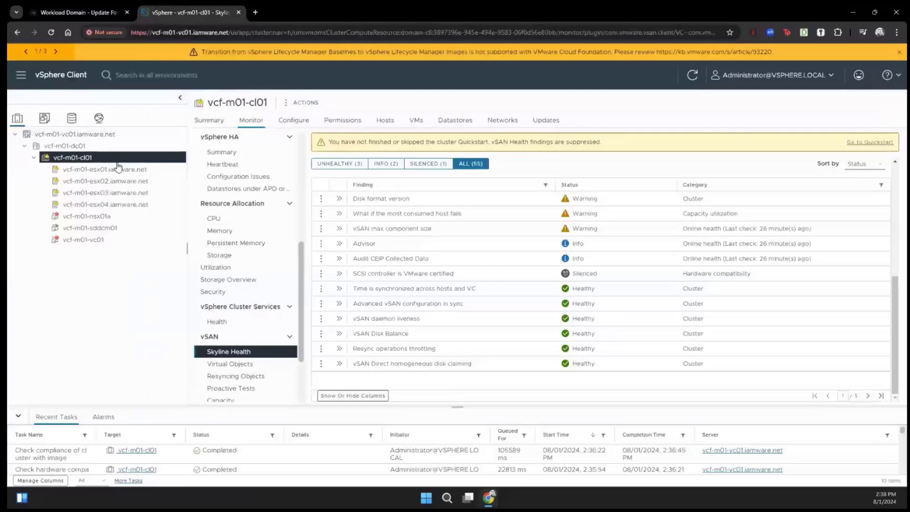
Review the vcf-m01-cl01 cluster summary and recent tasks, then go back to SDDC Manager's update page.
{"action": "left_click", "coordinate": [214, 123]}
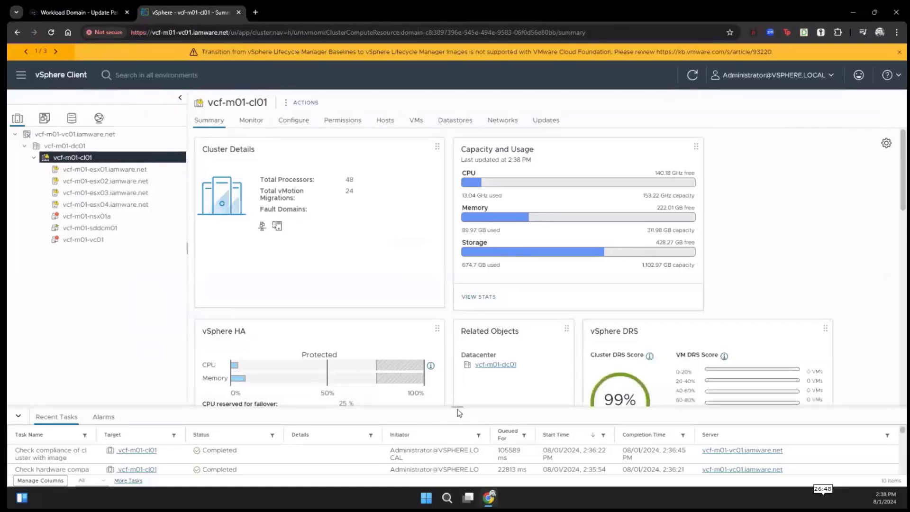
{"action": "left_click_drag", "start_coordinate": [457, 407], "coordinate": [408, 305]}
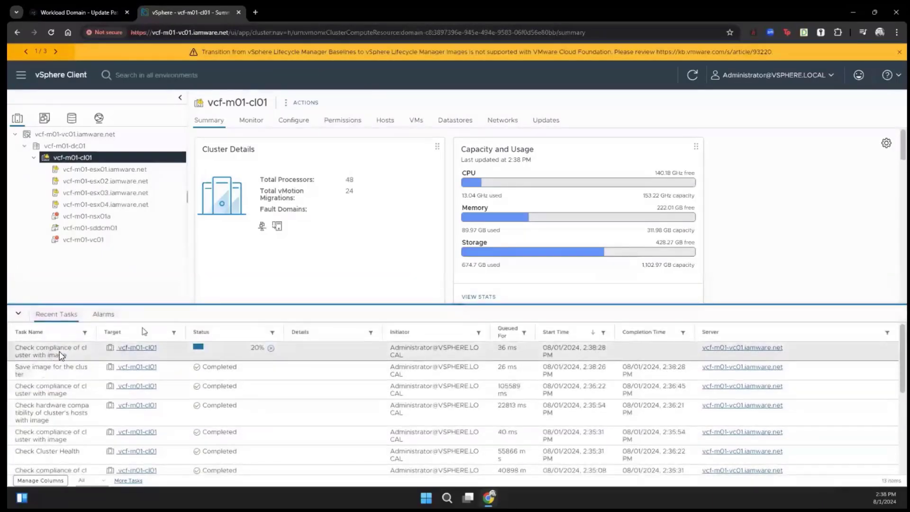
{"action": "left_click", "coordinate": [70, 18]}
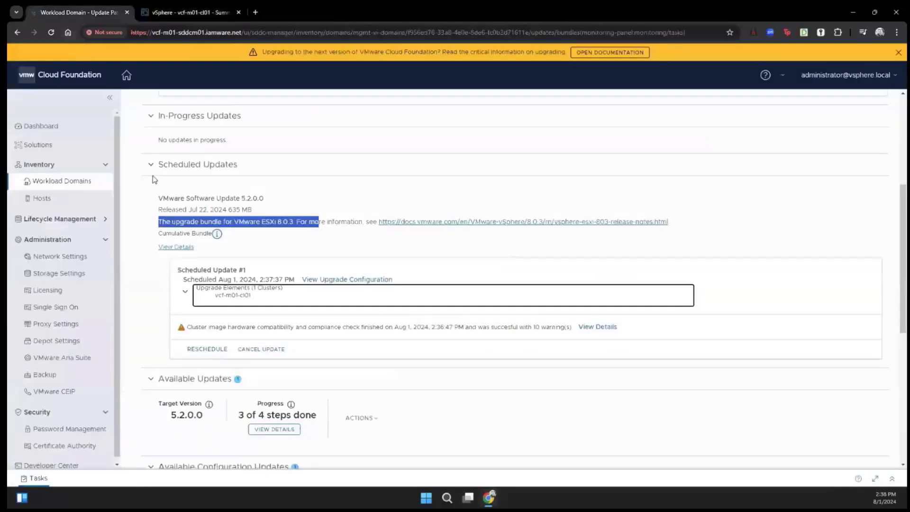
Refresh the vcf-m01 Updates view and open the status of the in-progress ESXi 8.0.3 update.
{"action": "scroll", "coordinate": [166, 191], "scroll_direction": "up", "scroll_amount": 5}
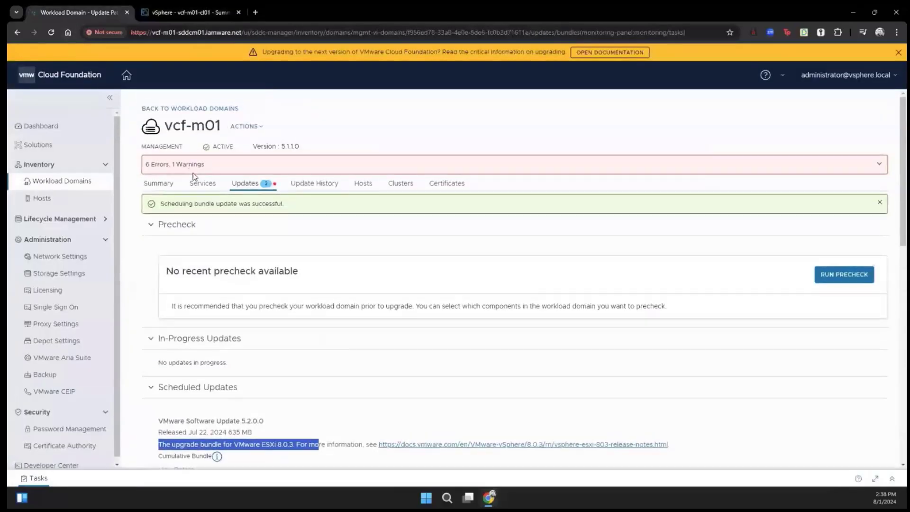
{"action": "left_click", "coordinate": [202, 183]}
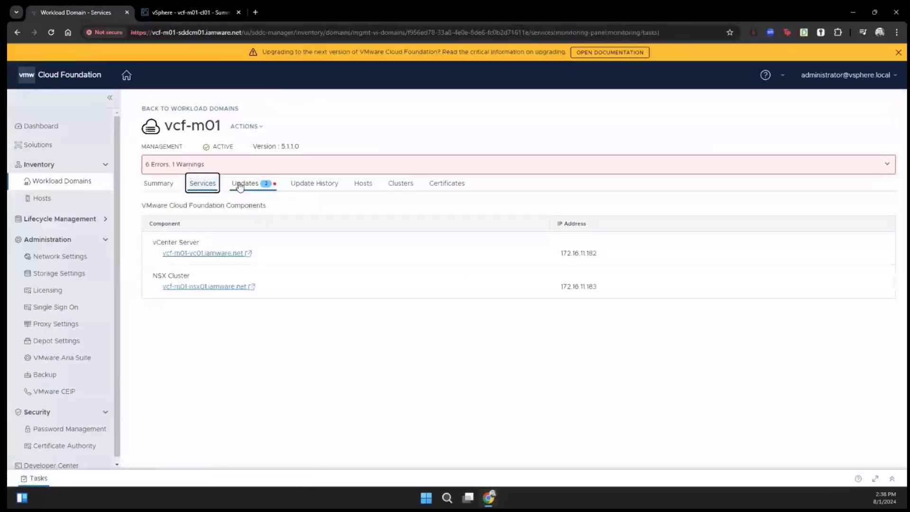
{"action": "left_click", "coordinate": [240, 184]}
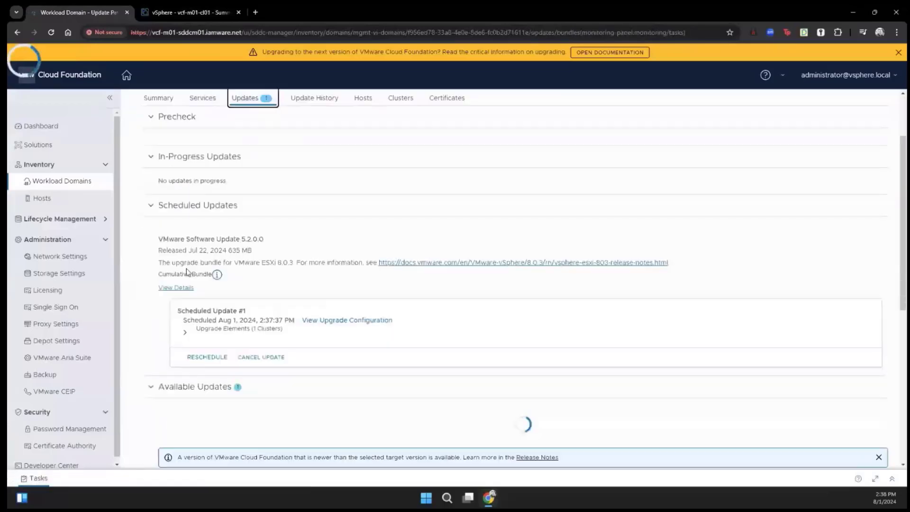
{"action": "scroll", "coordinate": [188, 273], "scroll_direction": "down", "scroll_amount": 5}
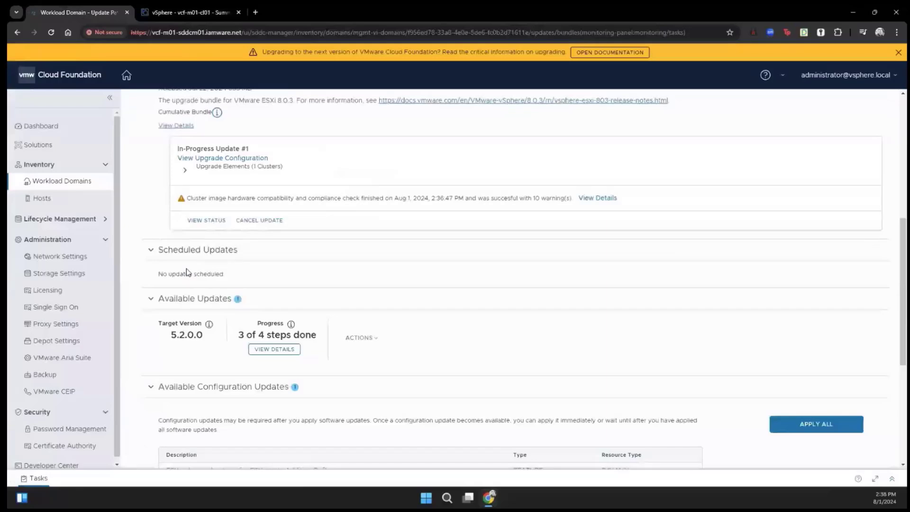
{"action": "scroll", "coordinate": [188, 272], "scroll_direction": "up", "scroll_amount": 1}
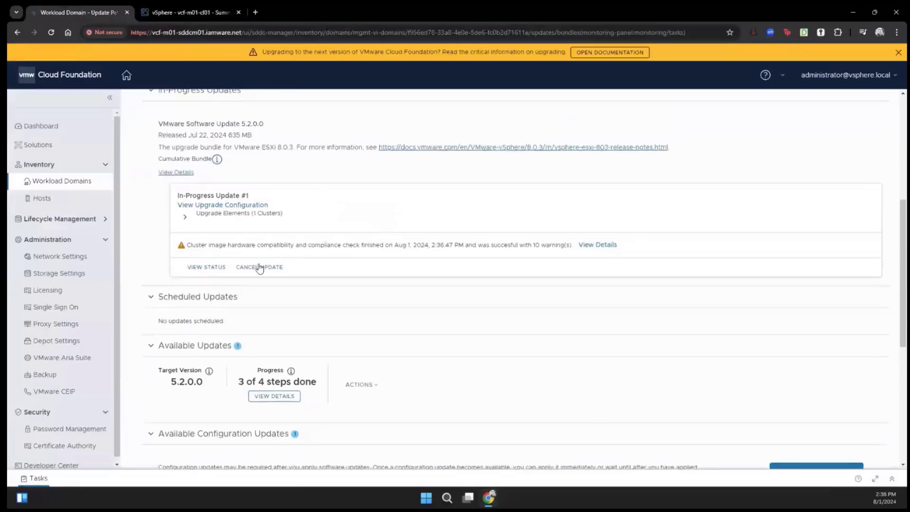
{"action": "left_click", "coordinate": [211, 267]}
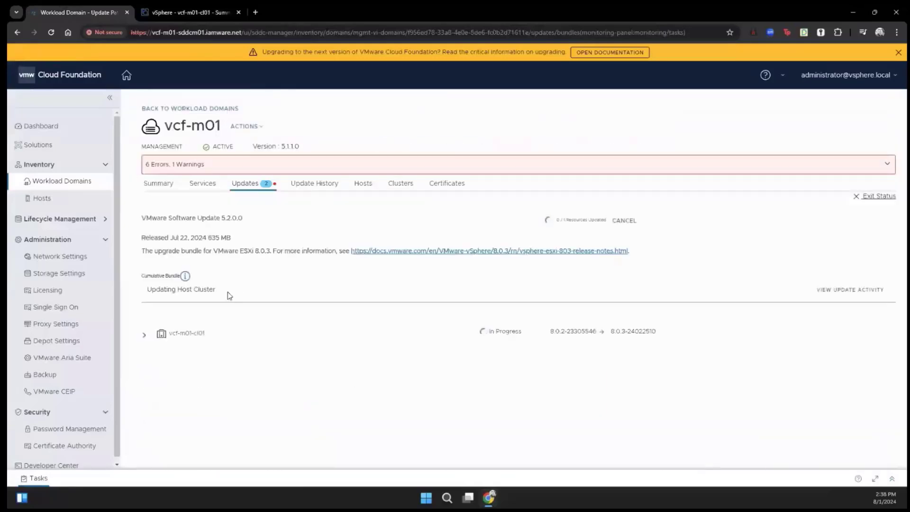
Expand vcf-m01-cl01's upgrade steps in SDDC Manager, then switch to vSphere Client.
{"action": "left_click", "coordinate": [144, 339]}
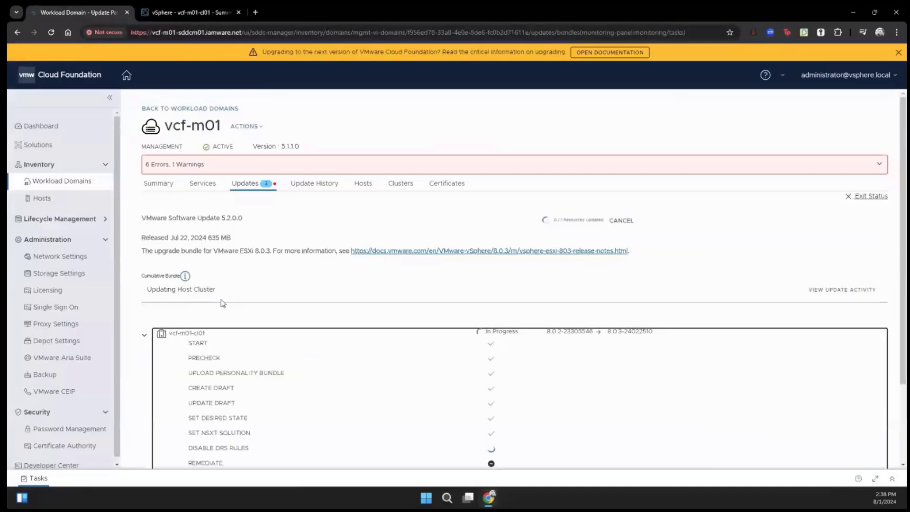
{"action": "scroll", "coordinate": [221, 300], "scroll_direction": "down", "scroll_amount": 3}
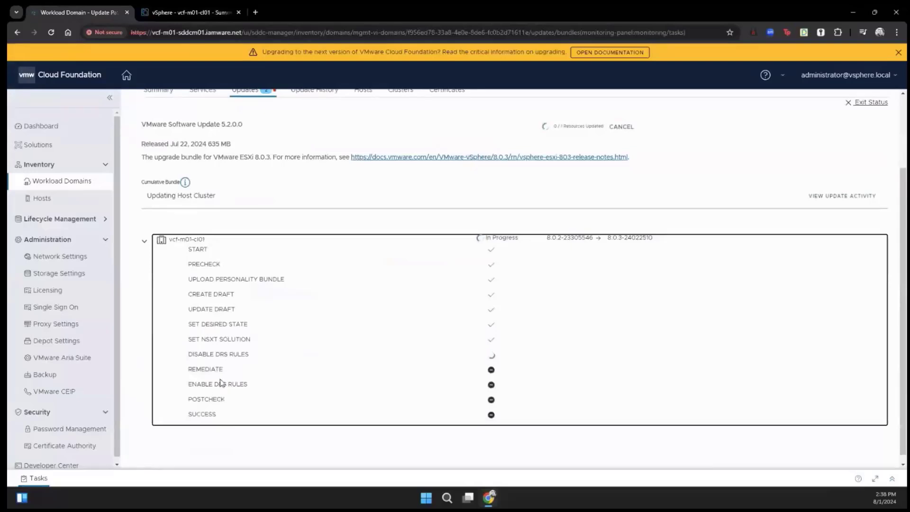
{"action": "left_click", "coordinate": [203, 14]}
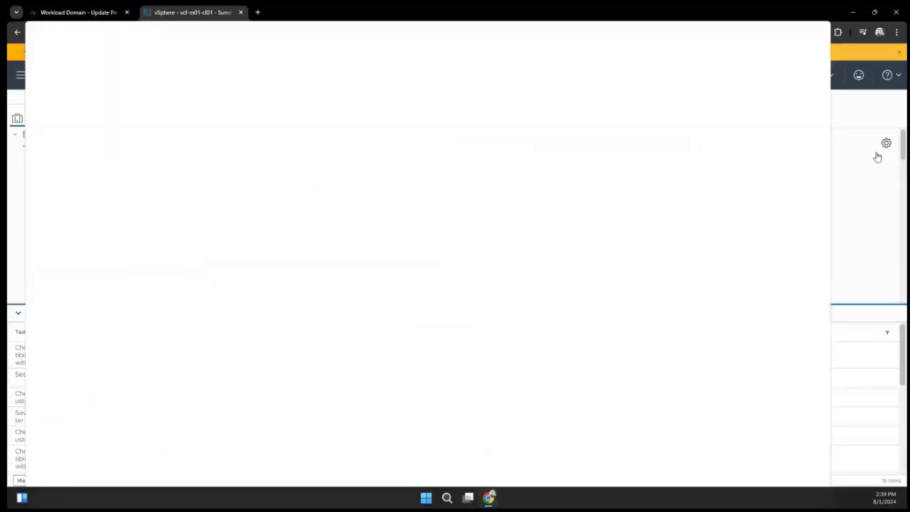
Snap vSphere Client to the right half with SDDC Manager on the left.
{"action": "key", "text": "super+Right"}
{"action": "left_click", "coordinate": [199, 191]}
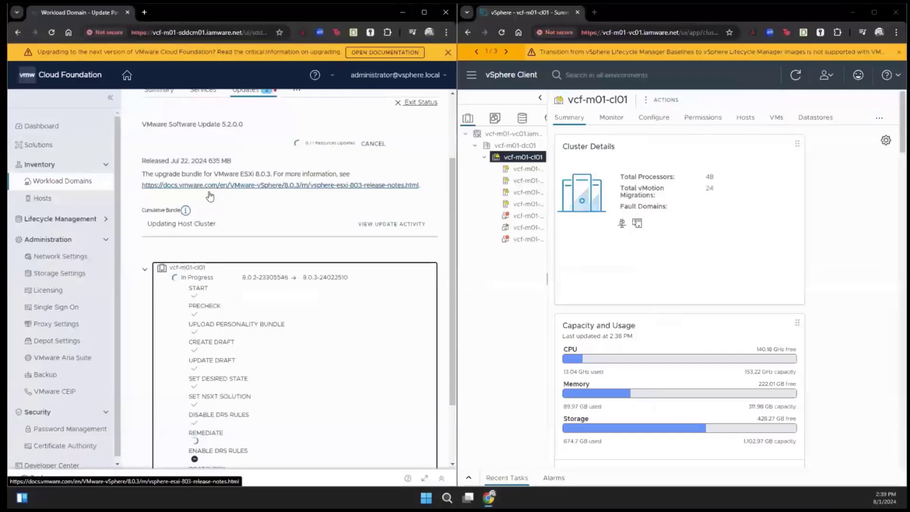
{"action": "scroll", "coordinate": [290, 236], "scroll_direction": "down", "scroll_amount": 2}
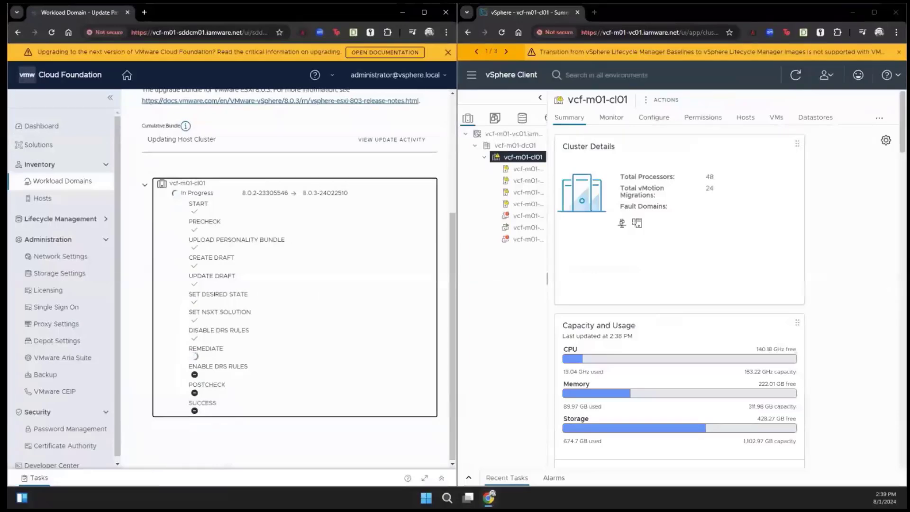
Check vCenter's recent tasks for Remediate Cluster running on vcf-m01-cl01.
{"action": "left_click", "coordinate": [711, 445]}
{"action": "scroll", "coordinate": [711, 444], "scroll_direction": "down", "scroll_amount": 10}
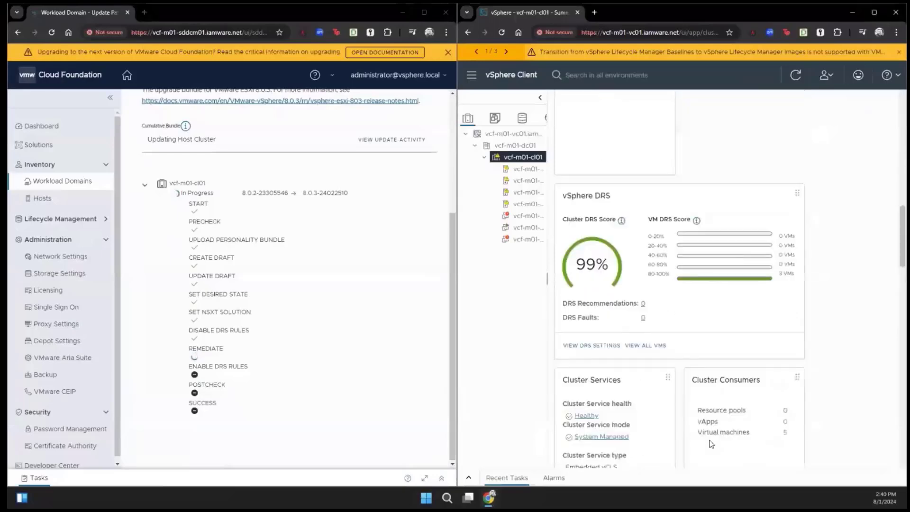
{"action": "scroll", "coordinate": [711, 444], "scroll_direction": "down", "scroll_amount": 15}
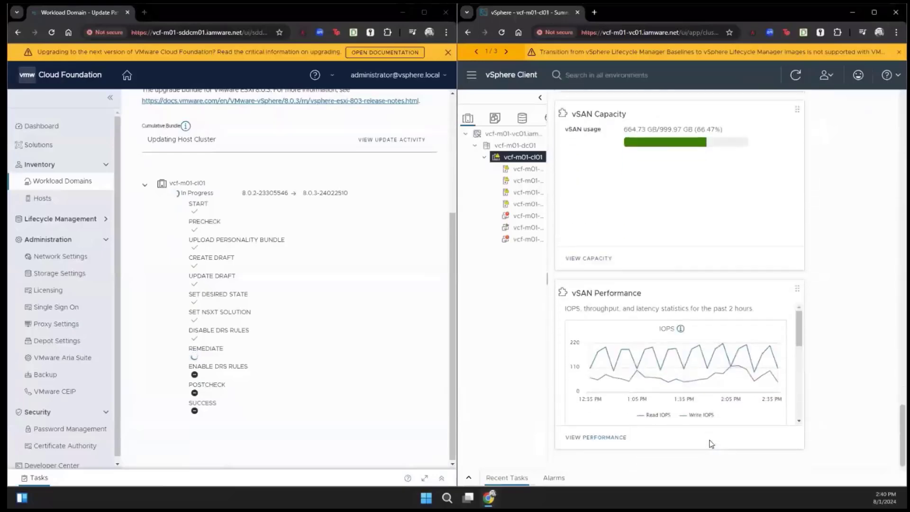
{"action": "scroll", "coordinate": [711, 444], "scroll_direction": "up", "scroll_amount": 15}
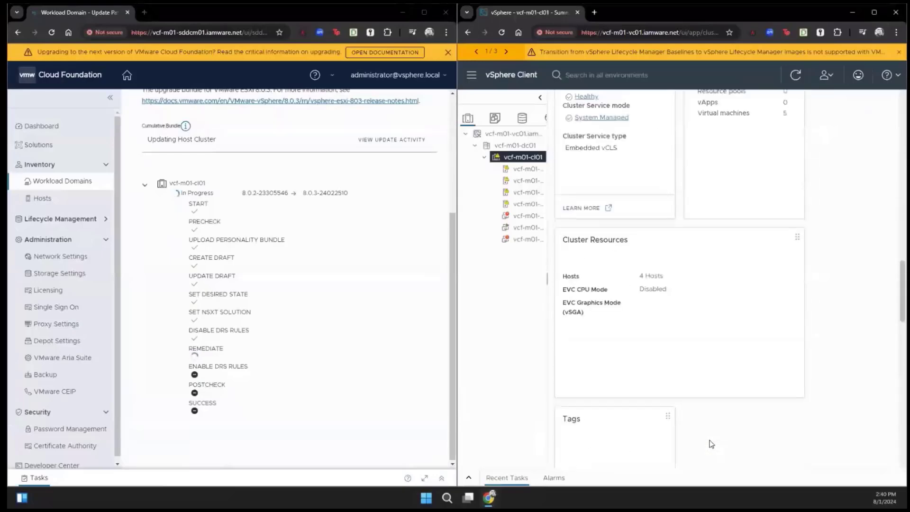
{"action": "scroll", "coordinate": [711, 444], "scroll_direction": "up", "scroll_amount": 8}
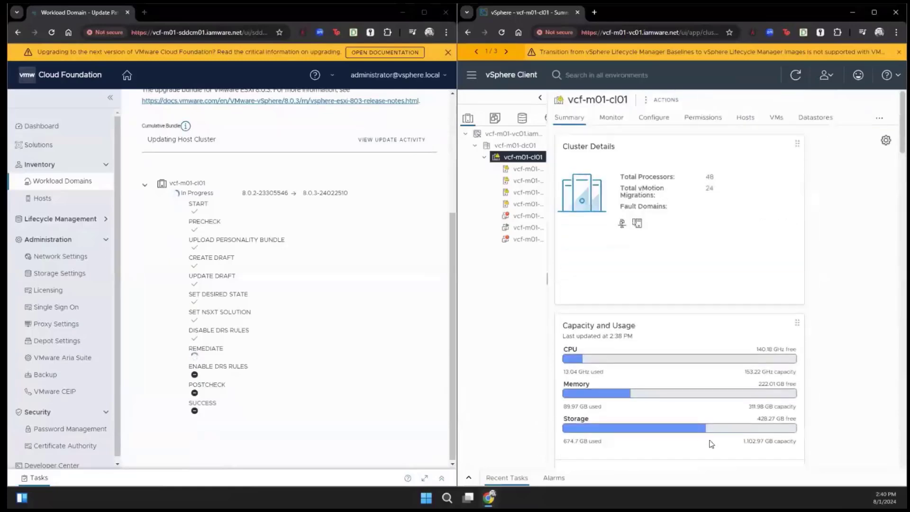
{"action": "left_click", "coordinate": [479, 477]}
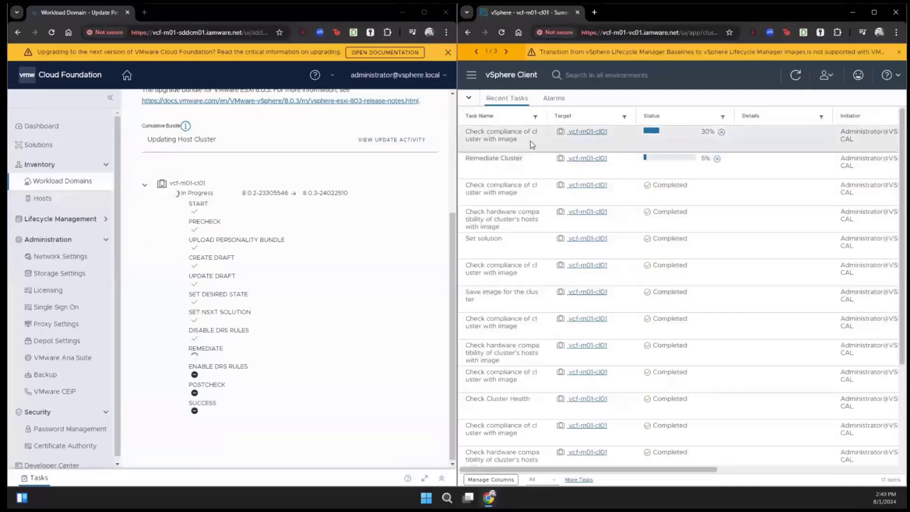
{"action": "left_click", "coordinate": [469, 98]}
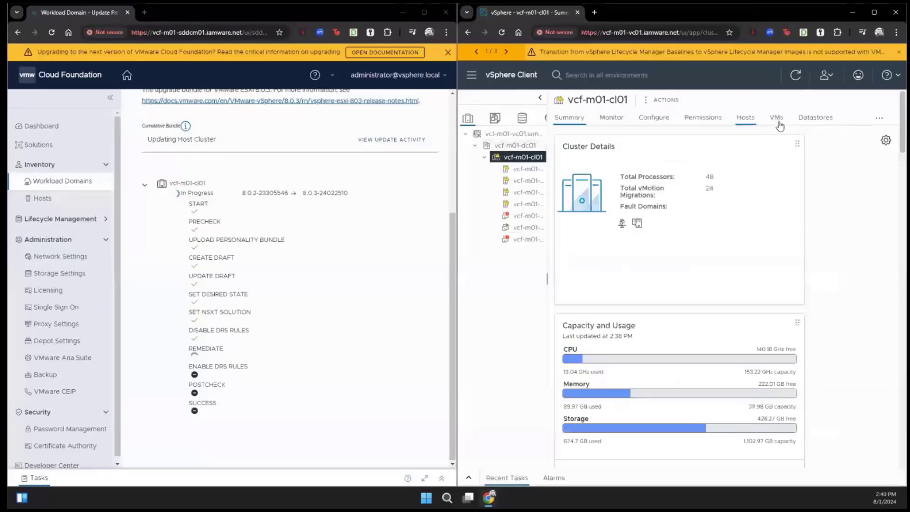
Verify on vcf-m01-cl01's Updates tab that remediation finished on all 4 hosts at ESXi 8.0 U3.
{"action": "left_click", "coordinate": [879, 118]}
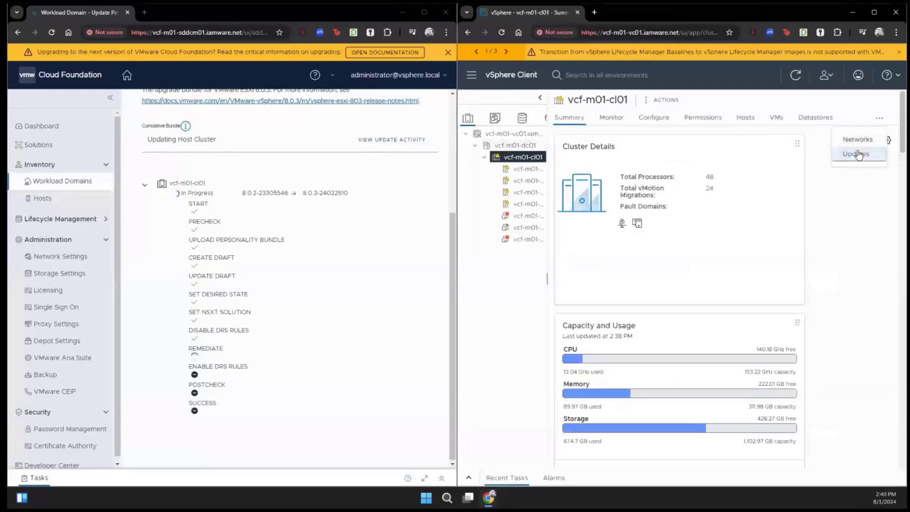
{"action": "left_click", "coordinate": [858, 154]}
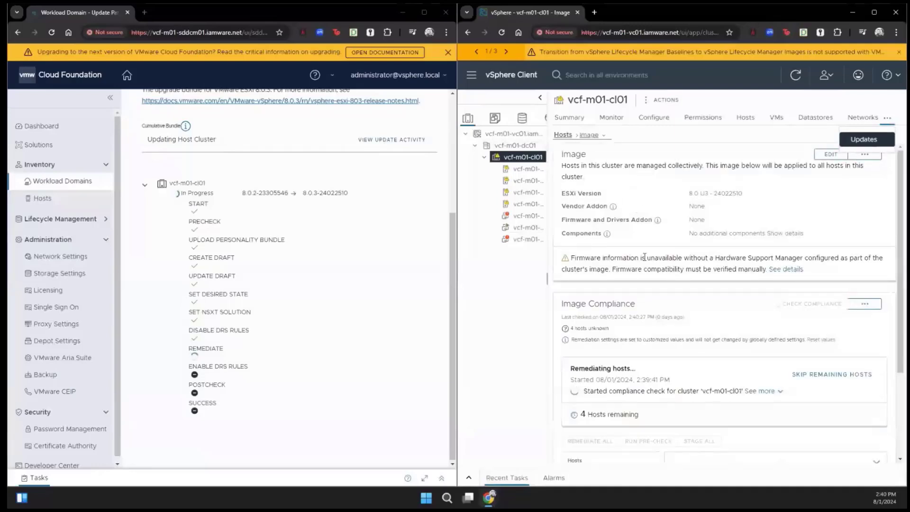
{"action": "left_click", "coordinate": [768, 392]}
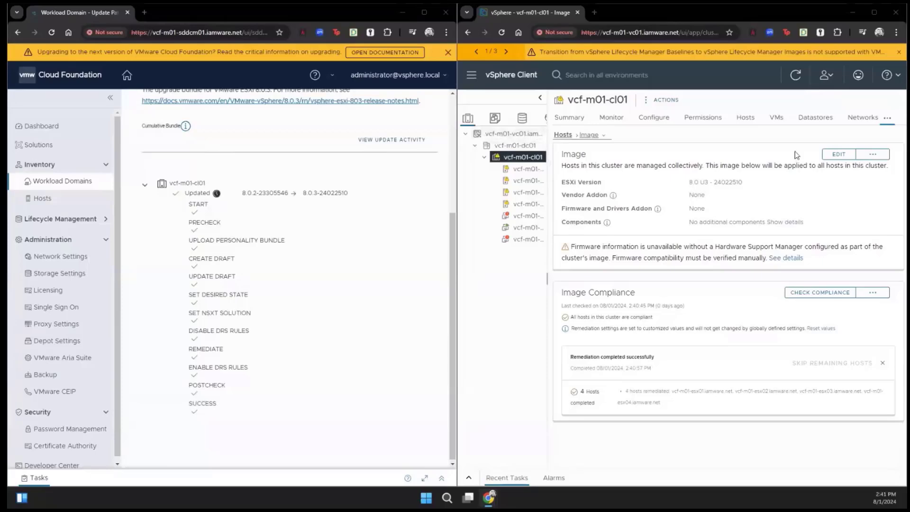
{"action": "left_click", "coordinate": [569, 117]}
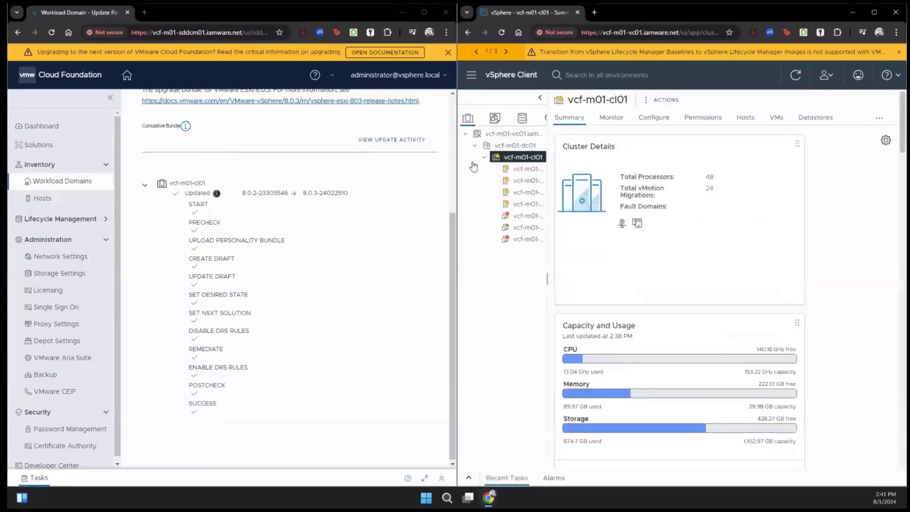
Maximize SDDC Manager and review the vcf-m01 update activity log.
{"action": "left_click", "coordinate": [423, 13]}
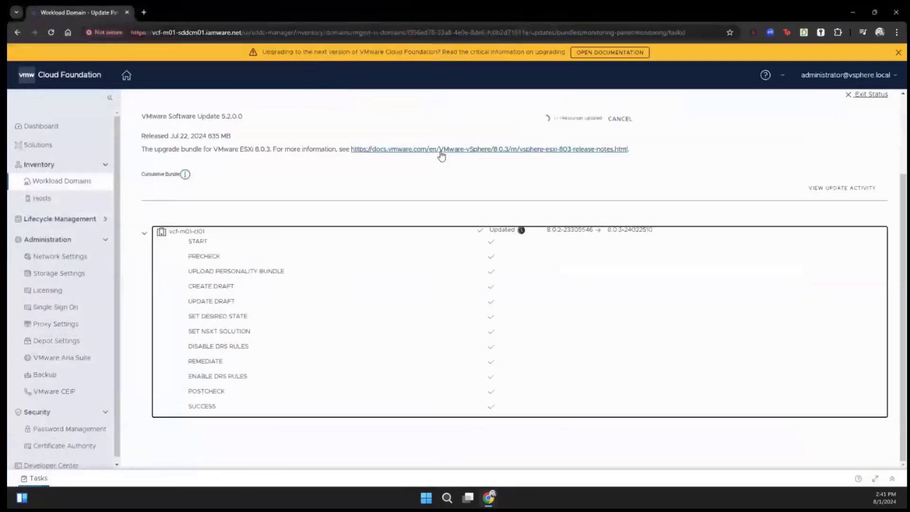
{"action": "scroll", "coordinate": [474, 268], "scroll_direction": "up", "scroll_amount": 2}
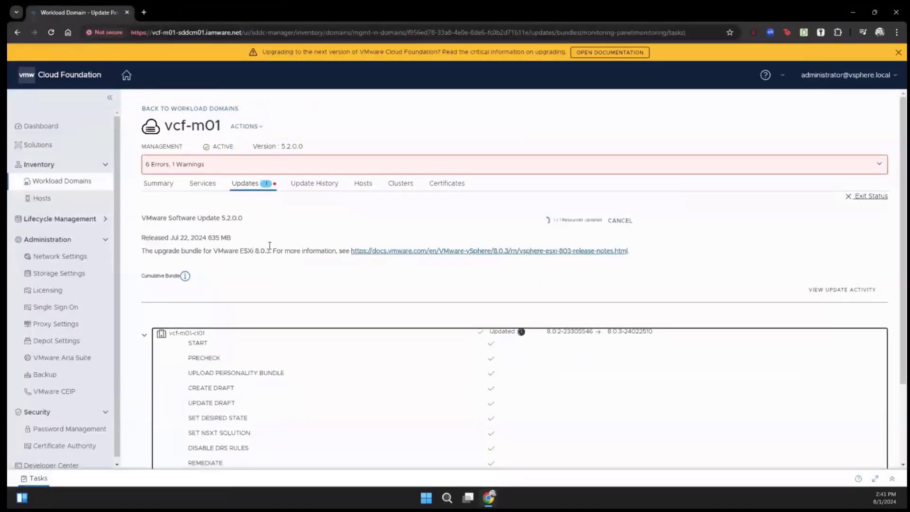
{"action": "scroll", "coordinate": [285, 246], "scroll_direction": "down", "scroll_amount": 2}
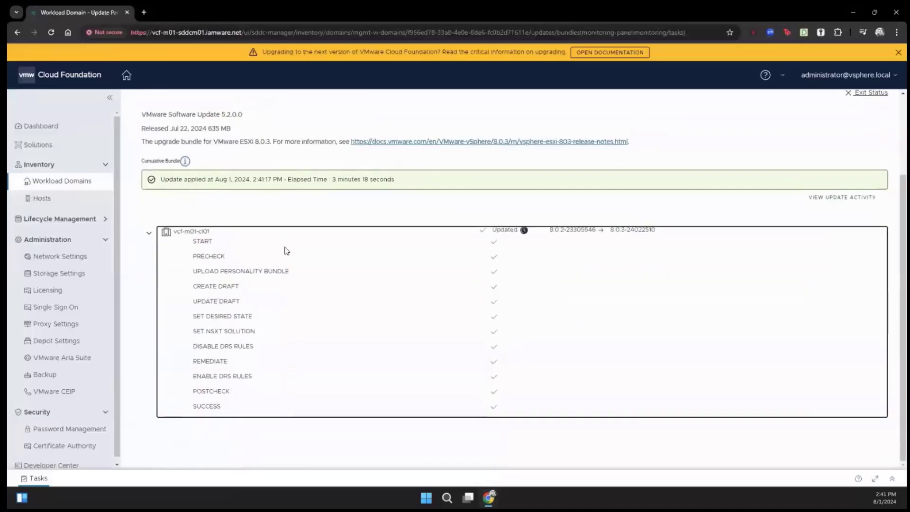
{"action": "left_click", "coordinate": [856, 199]}
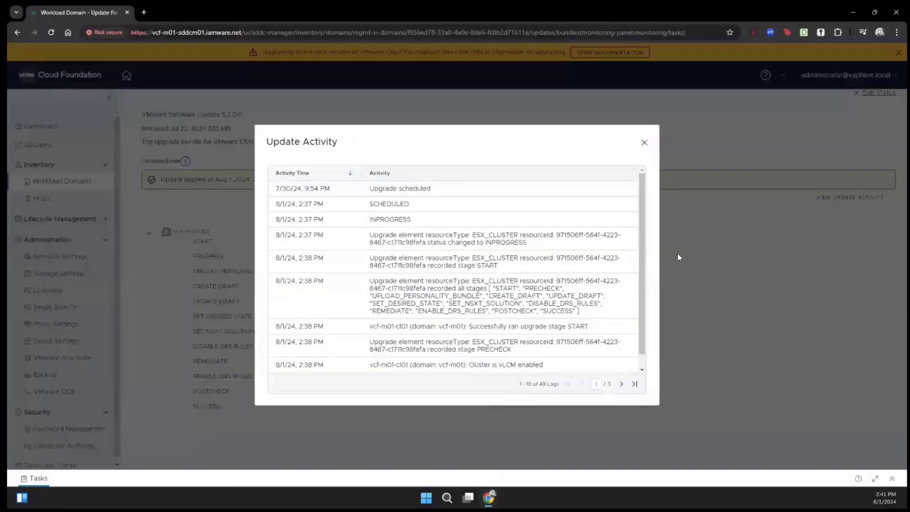
{"action": "left_click", "coordinate": [645, 144]}
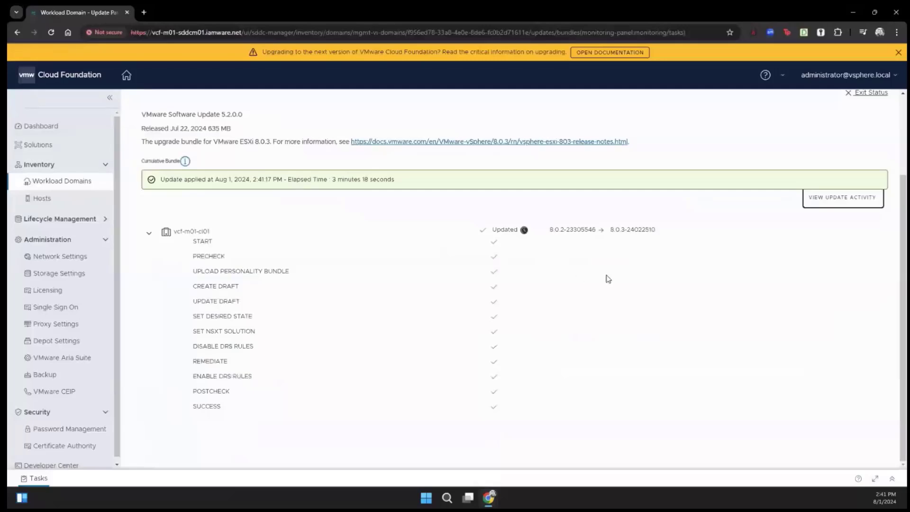
Exit the update status to return to the vcf-m01 Updates overview.
{"action": "scroll", "coordinate": [606, 278], "scroll_direction": "up", "scroll_amount": 2}
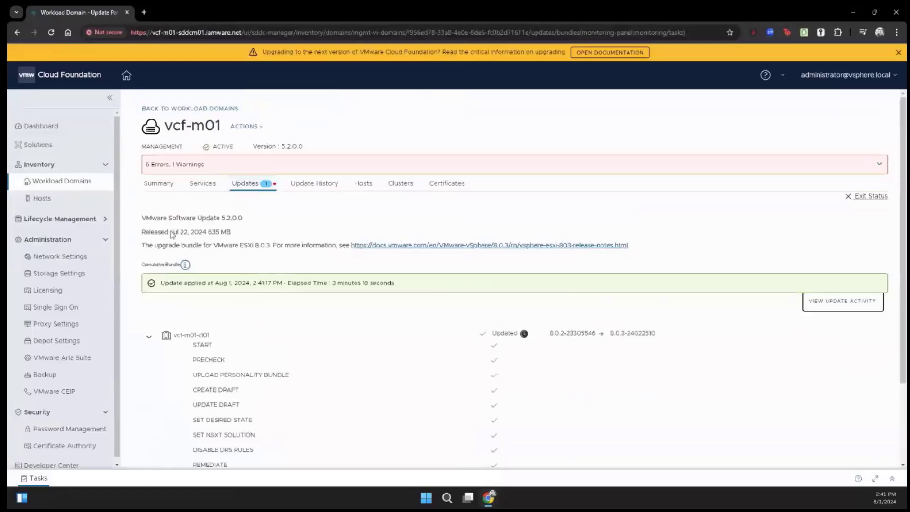
{"action": "left_click", "coordinate": [239, 185]}
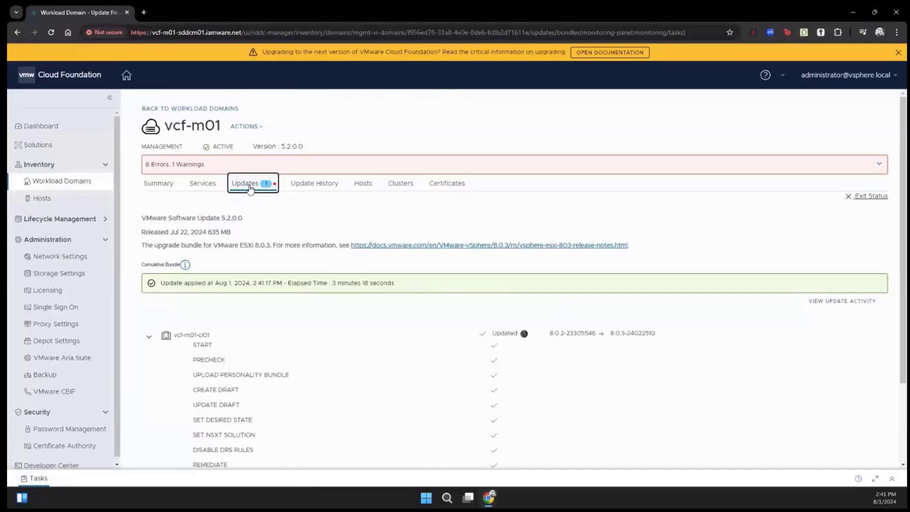
{"action": "left_click", "coordinate": [848, 198]}
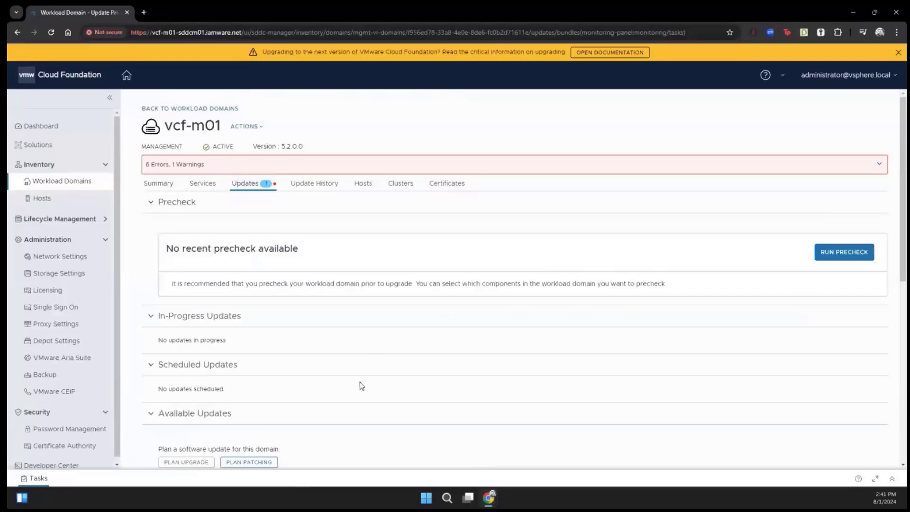
Open Plan Patching to check which components, including ESXi 8.0.3, have patches available.
{"action": "scroll", "coordinate": [360, 386], "scroll_direction": "down", "scroll_amount": 3}
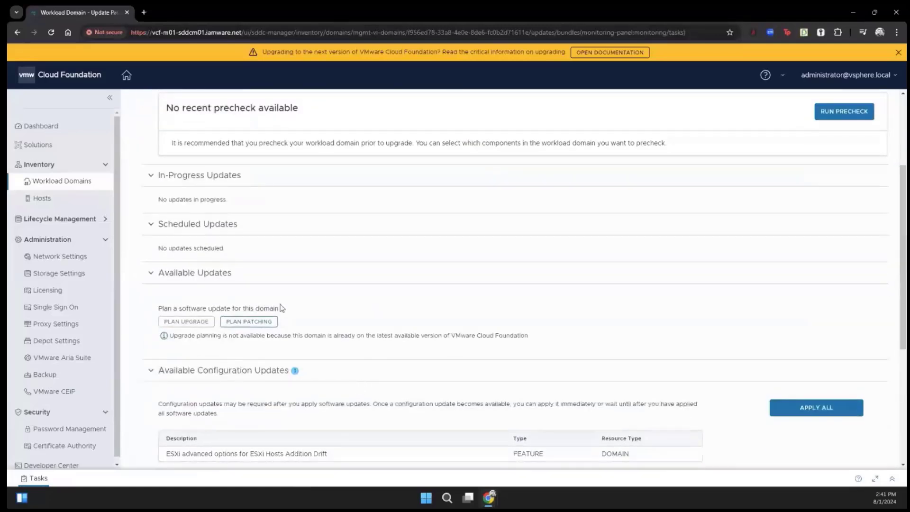
{"action": "scroll", "coordinate": [425, 326], "scroll_direction": "down", "scroll_amount": 1}
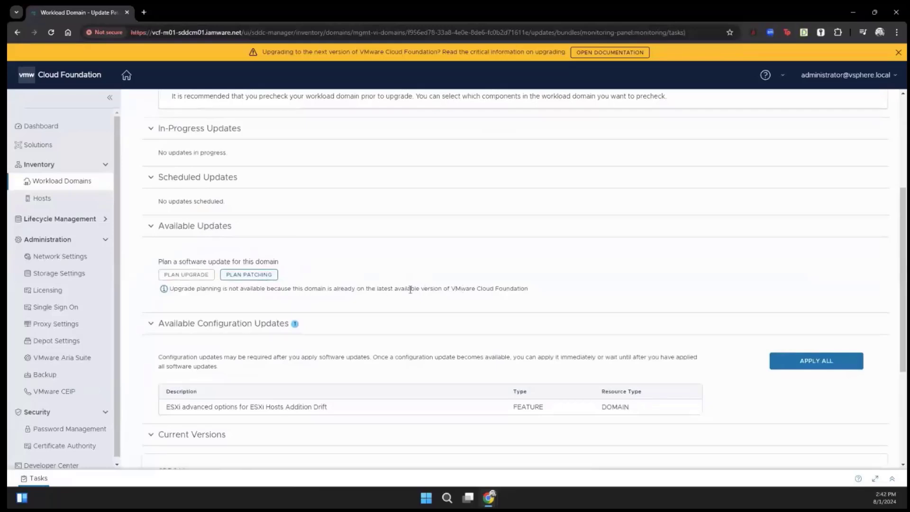
{"action": "left_click", "coordinate": [249, 276]}
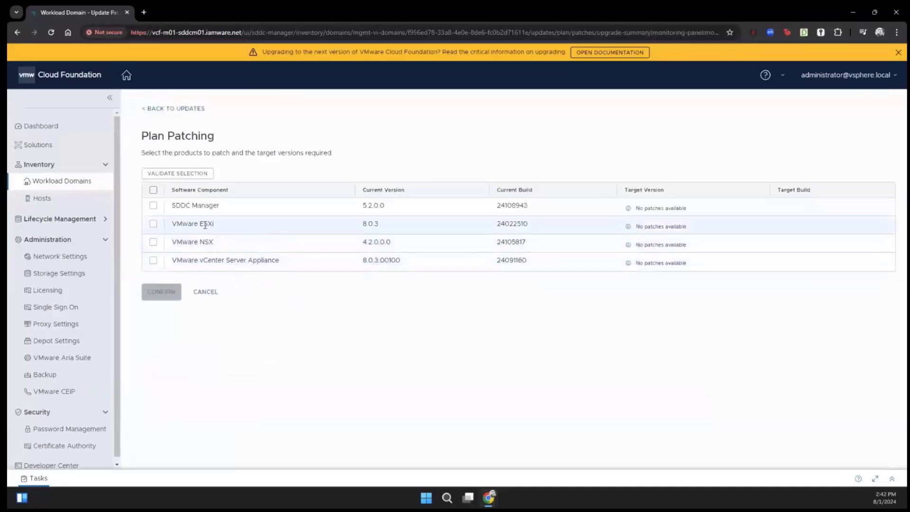
Cancel patching and expand Current Versions to show vcf-m01-cl01's four hosts on 8.0.3-24022510.
{"action": "left_click", "coordinate": [207, 299]}
{"action": "left_click", "coordinate": [205, 292]}
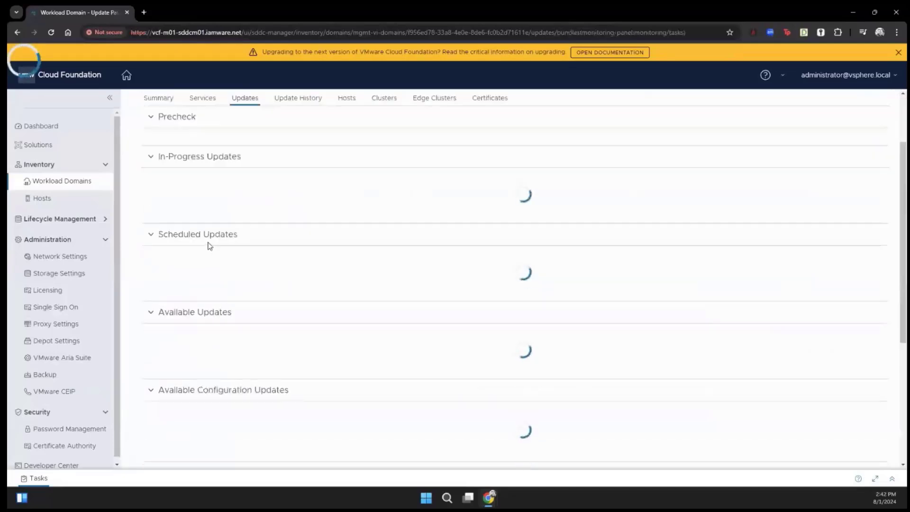
{"action": "scroll", "coordinate": [228, 307], "scroll_direction": "down", "scroll_amount": 4}
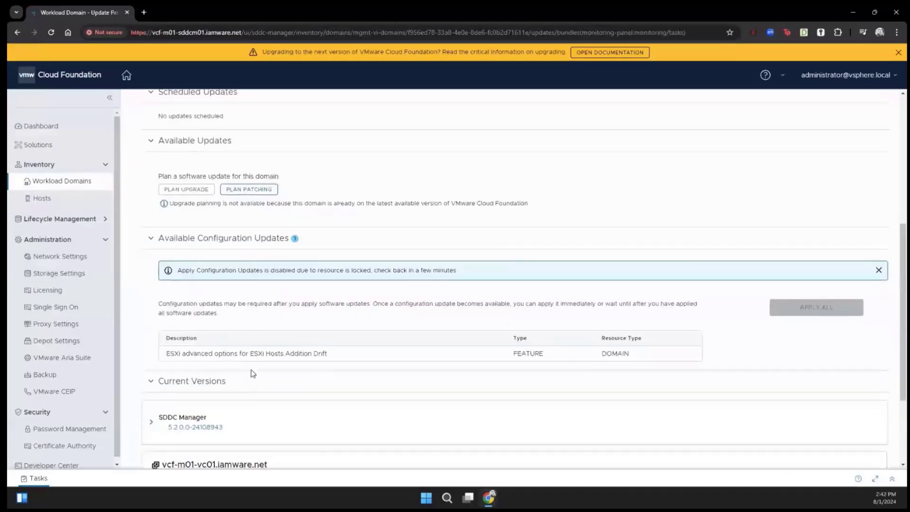
{"action": "scroll", "coordinate": [258, 372], "scroll_direction": "down", "scroll_amount": 3}
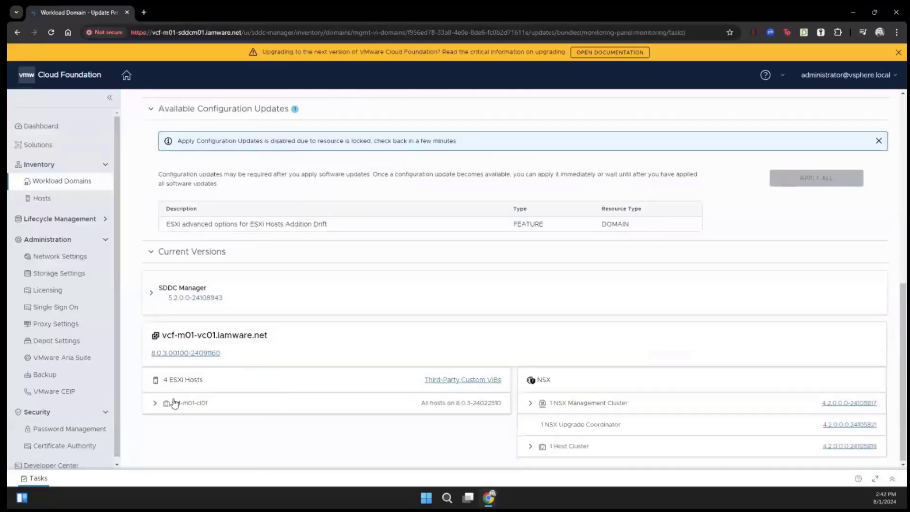
{"action": "left_click_drag", "start_coordinate": [462, 408], "coordinate": [500, 404]}
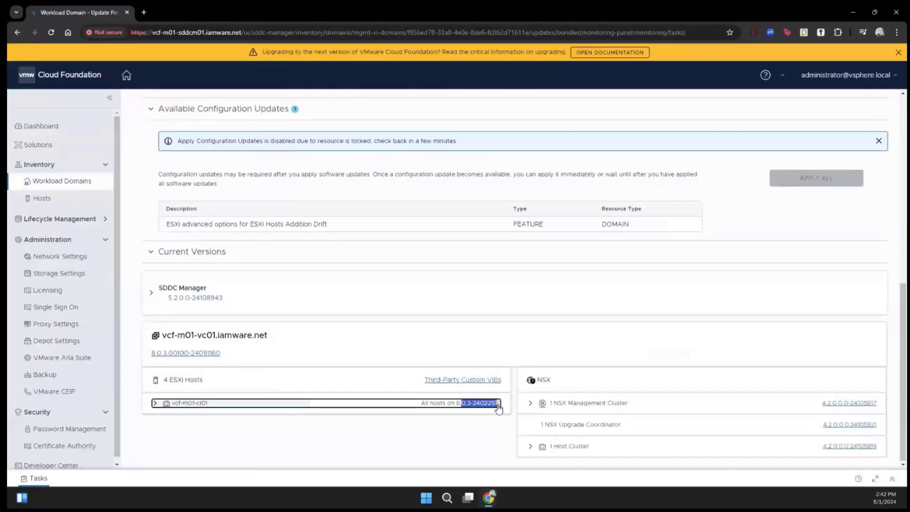
{"action": "left_click", "coordinate": [178, 418]}
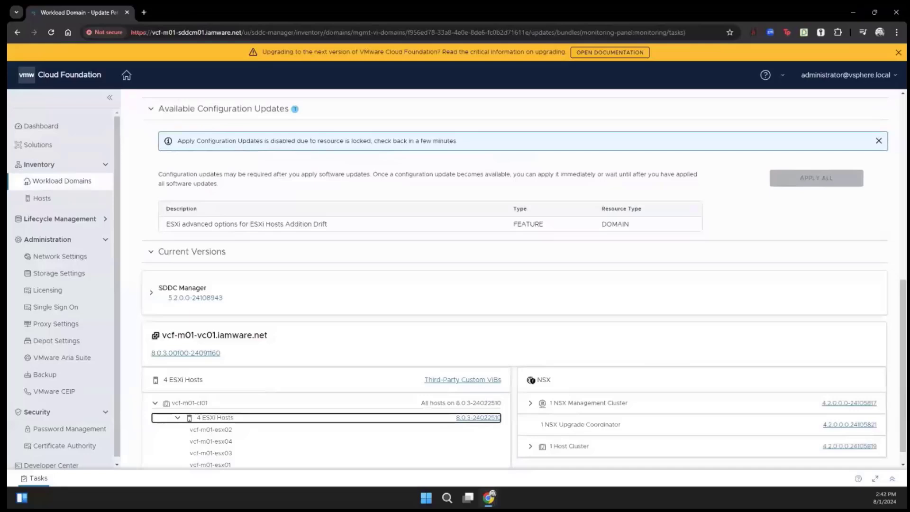
{"action": "key", "text": "alt+Tab"}
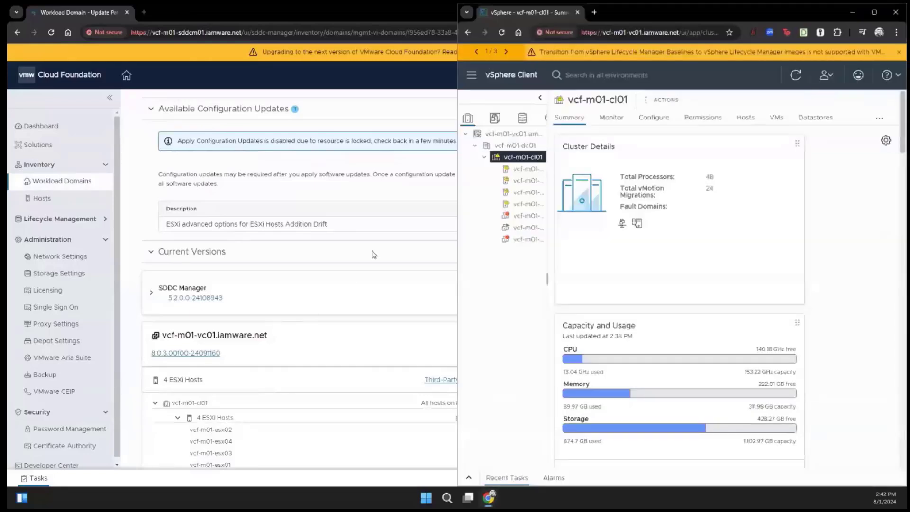
Check hosts esx01–esx04 report ESXi 8.0.3 with tasks completed, then maximize SDDC Manager.
{"action": "left_click", "coordinate": [526, 169]}
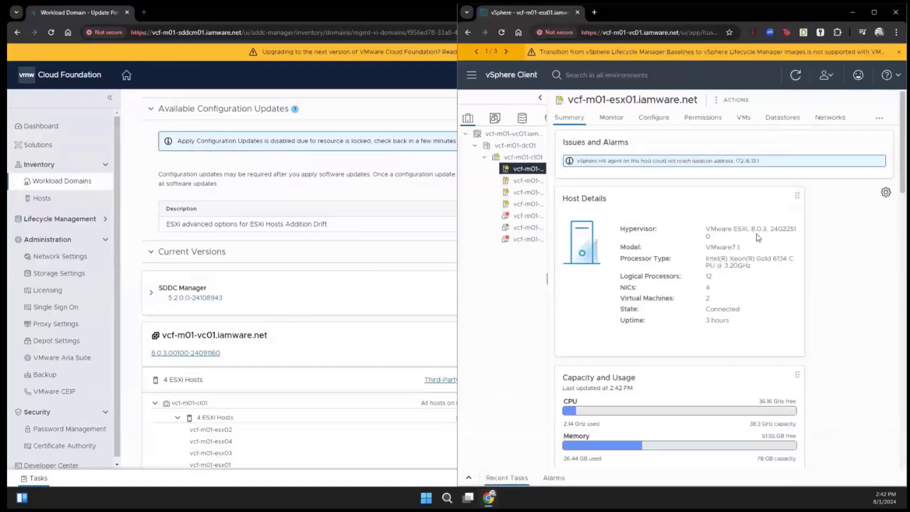
{"action": "left_click", "coordinate": [527, 182]}
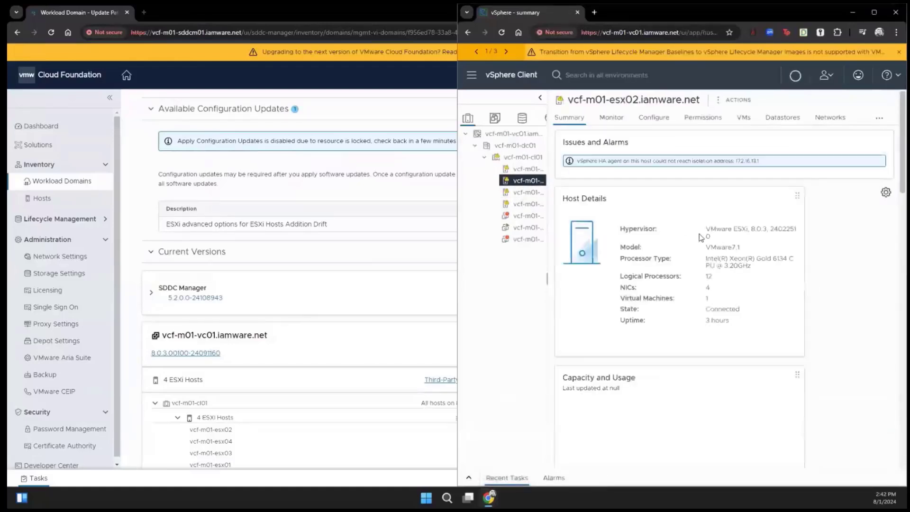
{"action": "left_click", "coordinate": [527, 192]}
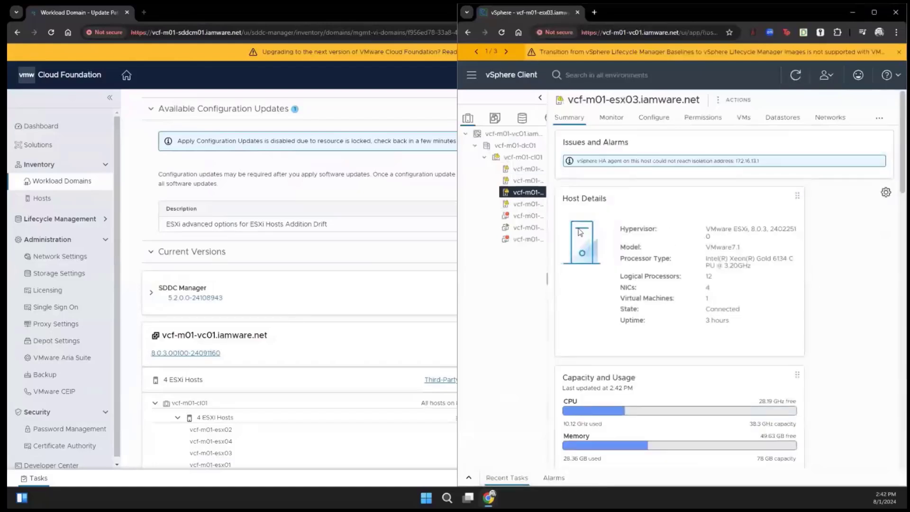
{"action": "left_click", "coordinate": [531, 205]}
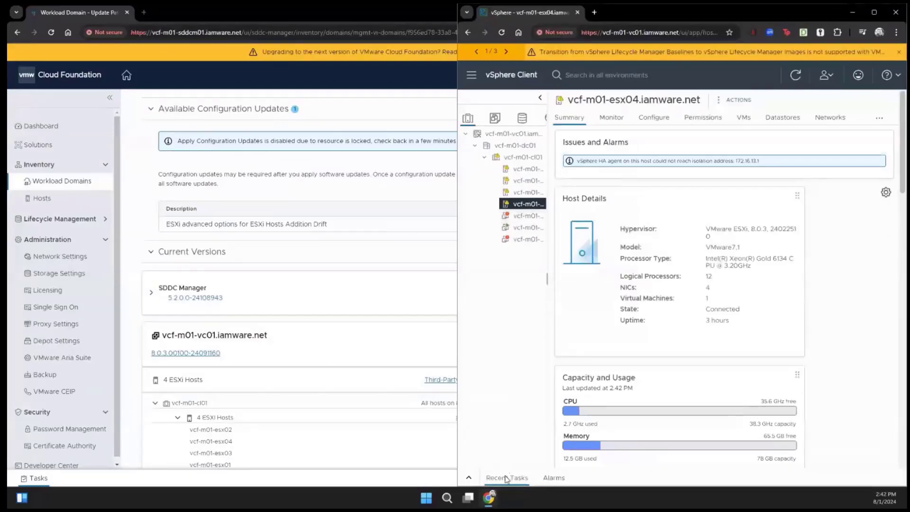
{"action": "left_click", "coordinate": [469, 477]}
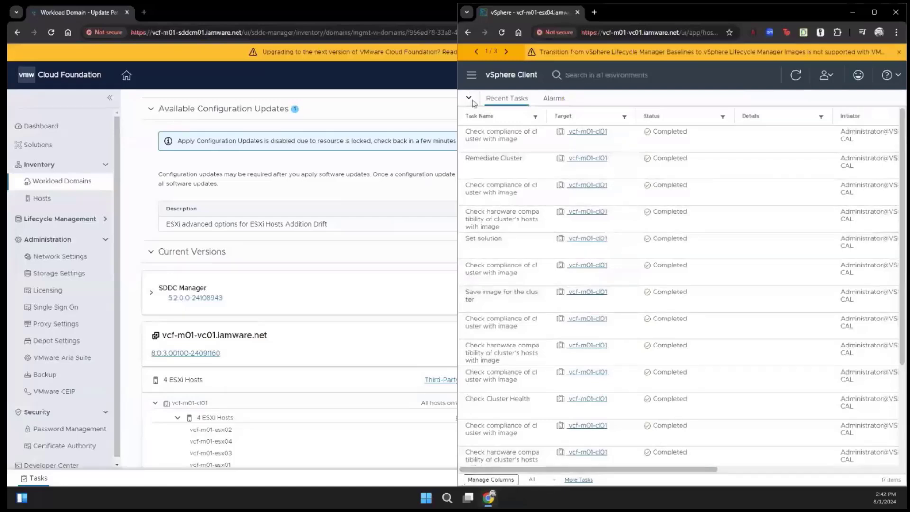
{"action": "double_click", "coordinate": [366, 2]}
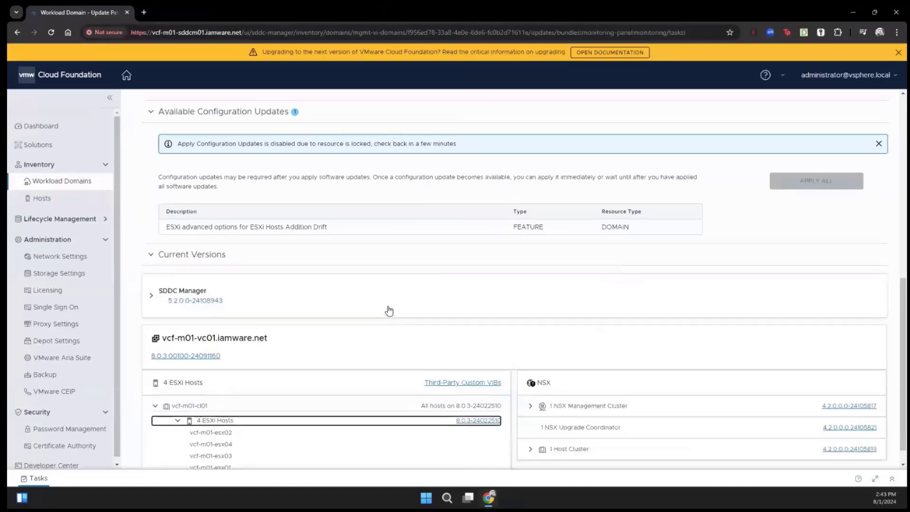
{"action": "scroll", "coordinate": [389, 311], "scroll_direction": "up", "scroll_amount": 2}
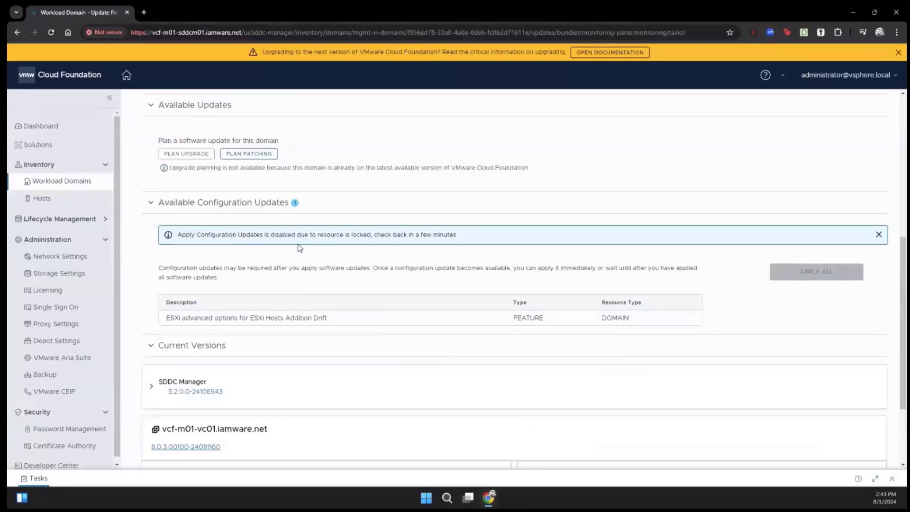
{"action": "scroll", "coordinate": [308, 255], "scroll_direction": "up", "scroll_amount": 6}
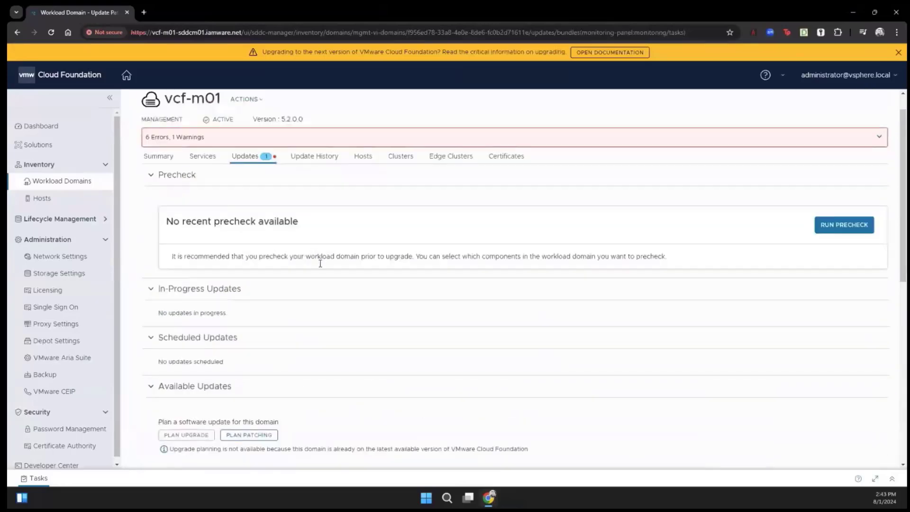
{"action": "left_click", "coordinate": [195, 159]}
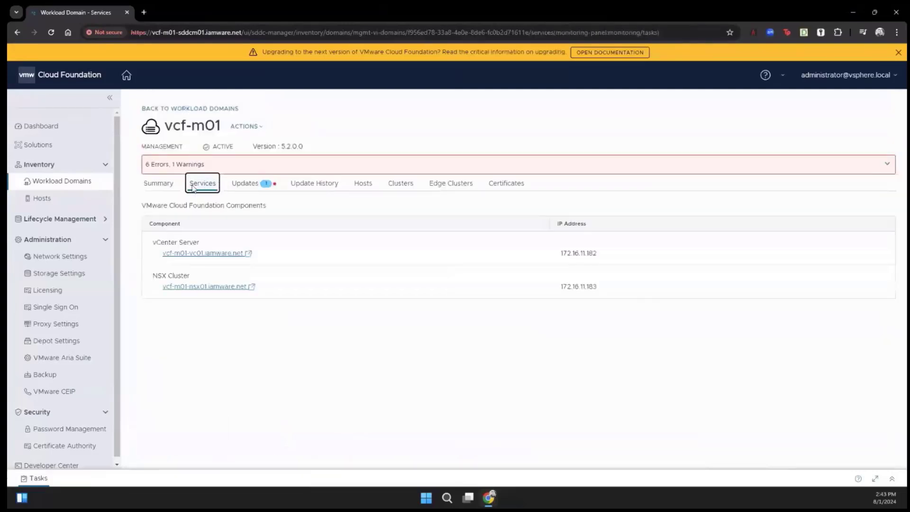
{"action": "left_click", "coordinate": [247, 184]}
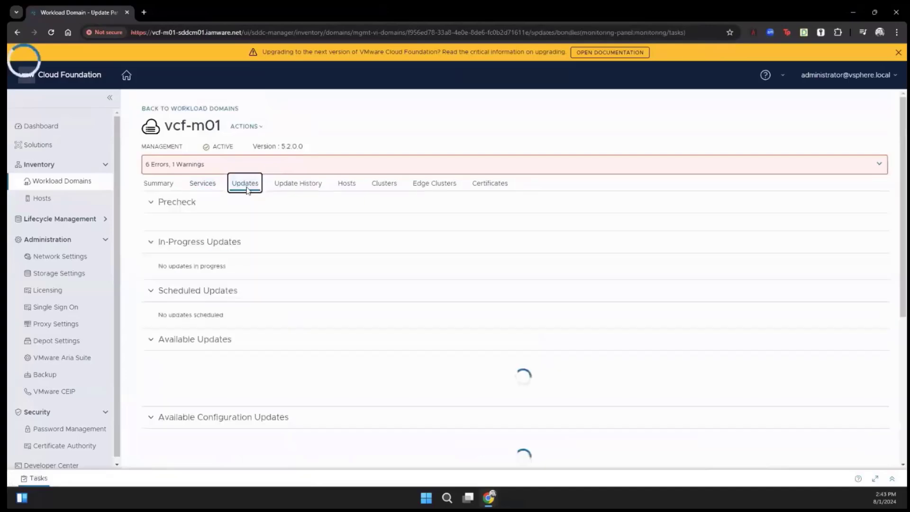
{"action": "scroll", "coordinate": [246, 191], "scroll_direction": "down", "scroll_amount": 2}
{"action": "scroll", "coordinate": [299, 300], "scroll_direction": "down", "scroll_amount": 3}
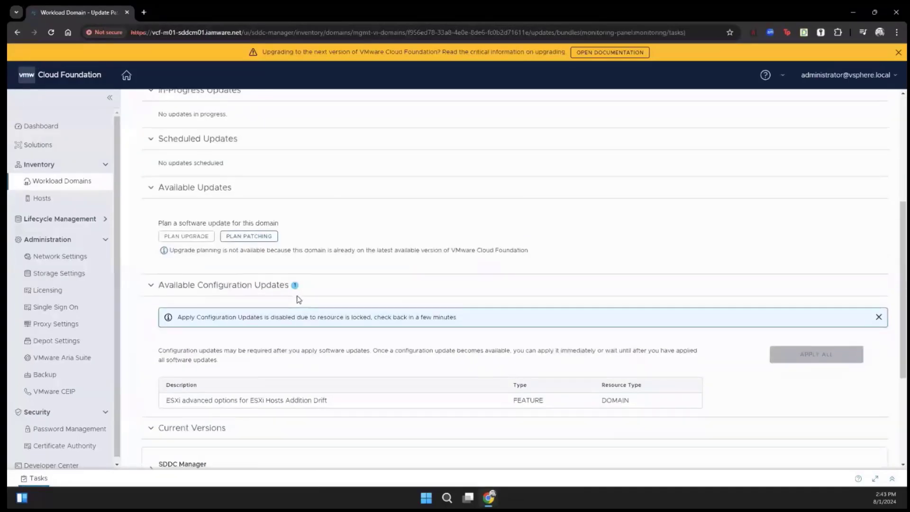
{"action": "scroll", "coordinate": [299, 300], "scroll_direction": "down", "scroll_amount": 4}
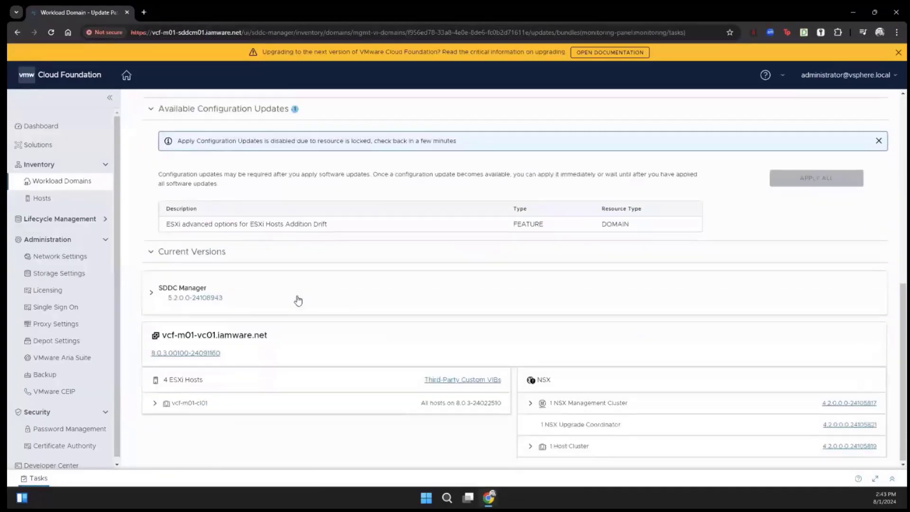